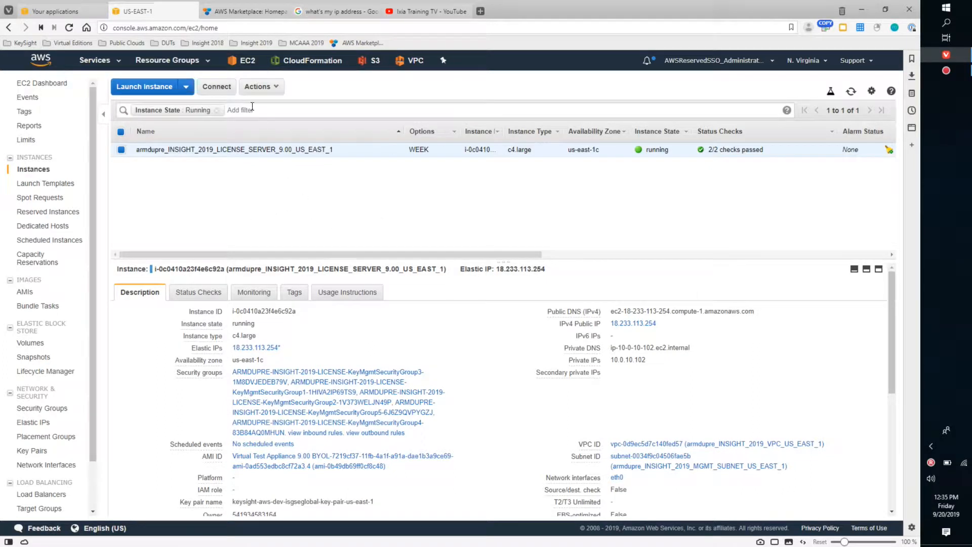
- Switch to AWS Marketplace, search for ixload, and open the Ixia Virtual Edition (IxLoad VE and IxNetwork VE) product page
{"action": "left_click", "coordinate": [246, 9]}
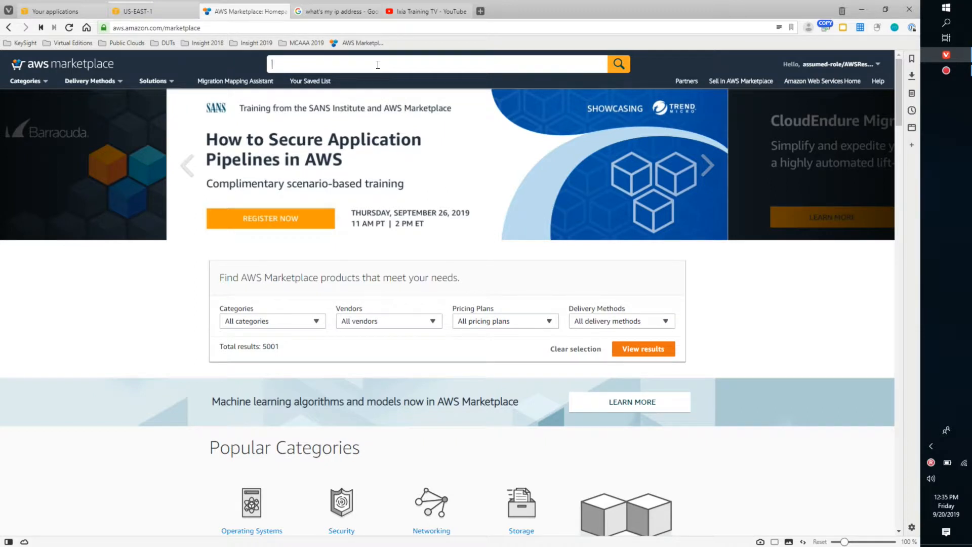
{"action": "type", "text": "ixload"}
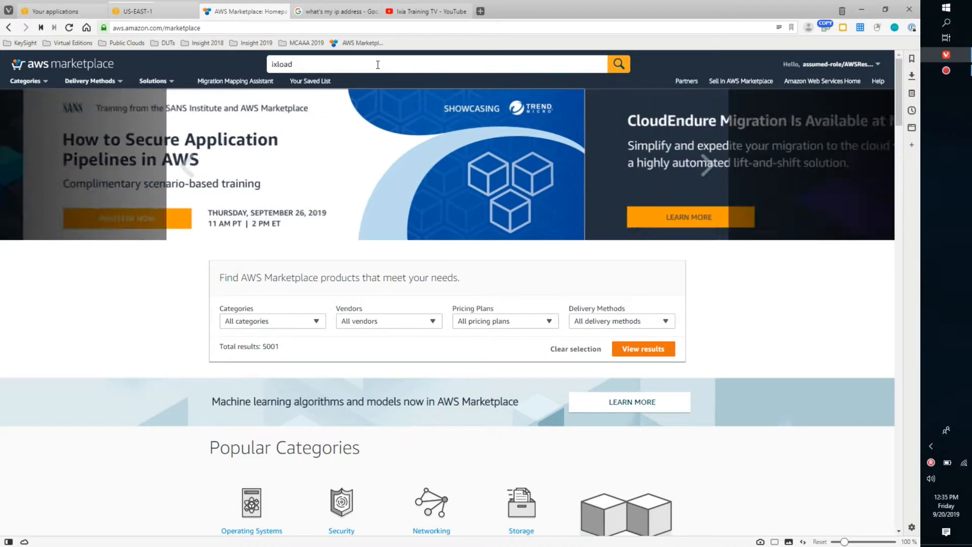
{"action": "key", "text": "Return"}
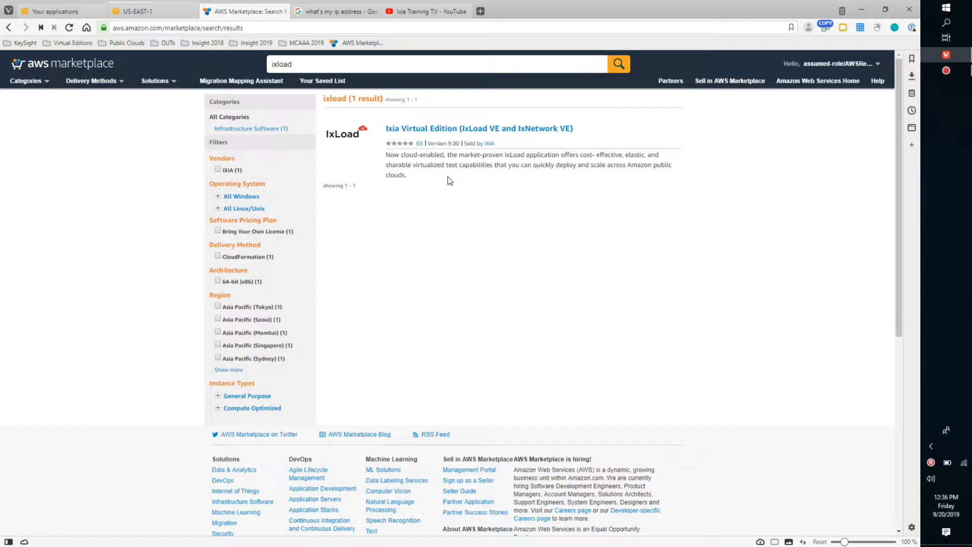
{"action": "left_click", "coordinate": [489, 135]}
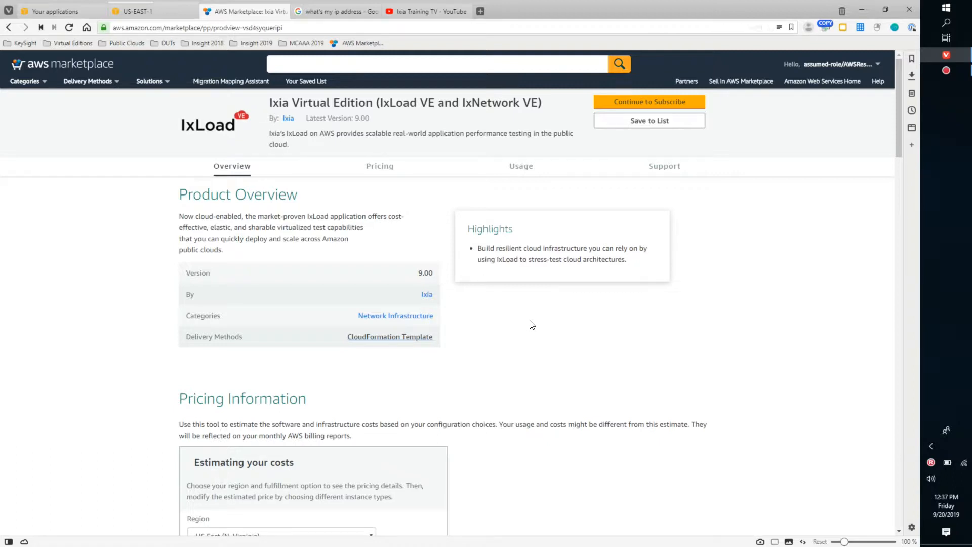
- Review the product page's overview, cost estimate, fulfillment options, license agreement and support information
{"action": "scroll", "coordinate": [531, 324], "scroll_direction": "down", "scroll_amount": 1}
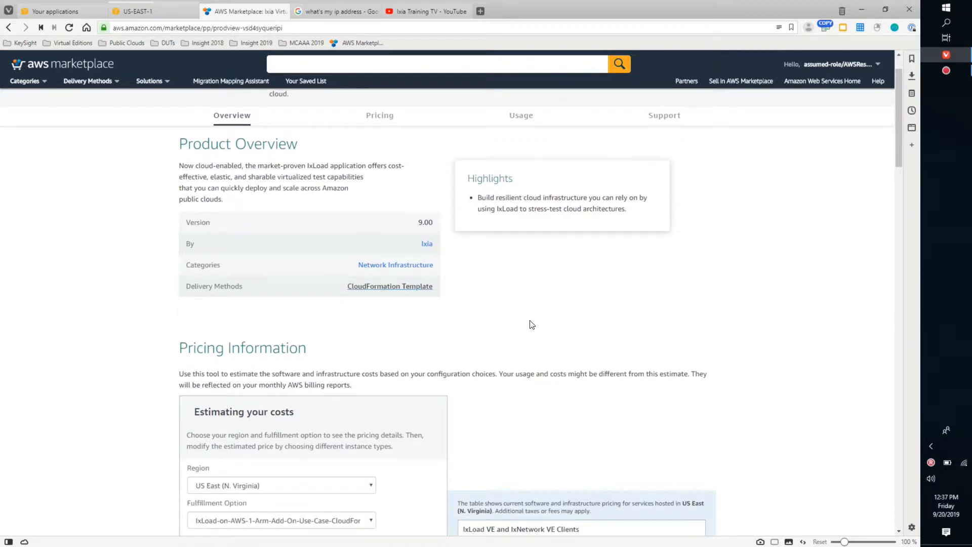
{"action": "scroll", "coordinate": [480, 315], "scroll_direction": "down", "scroll_amount": 5}
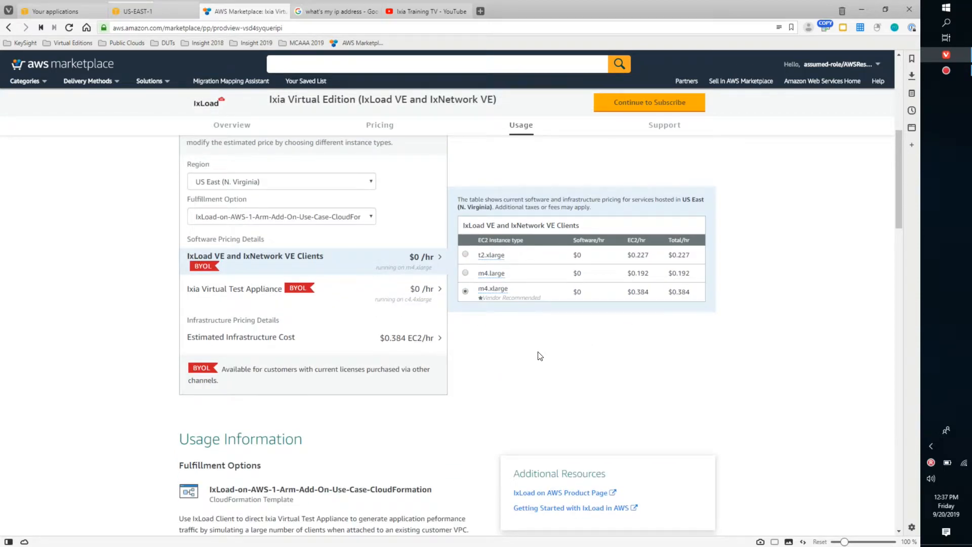
{"action": "scroll", "coordinate": [541, 356], "scroll_direction": "down", "scroll_amount": 5}
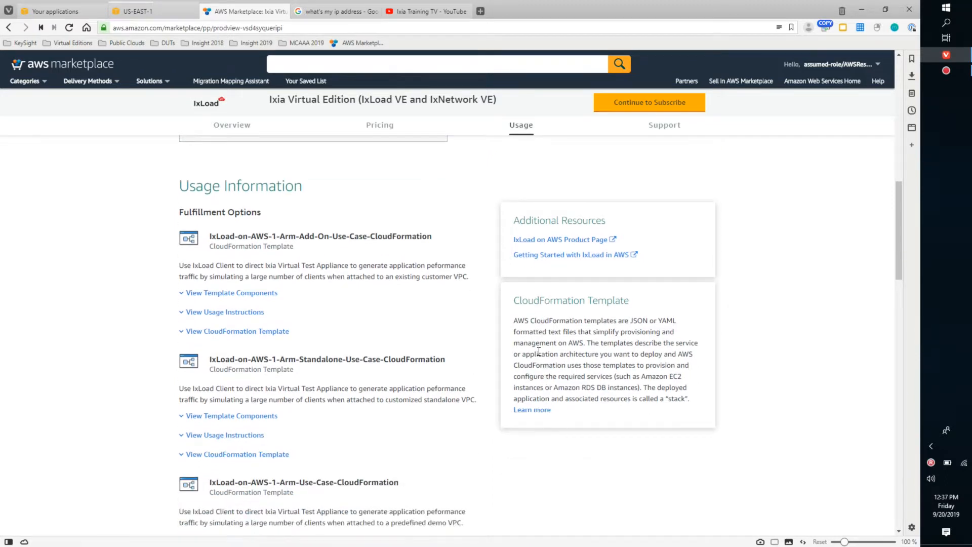
{"action": "scroll", "coordinate": [538, 349], "scroll_direction": "up", "scroll_amount": 6}
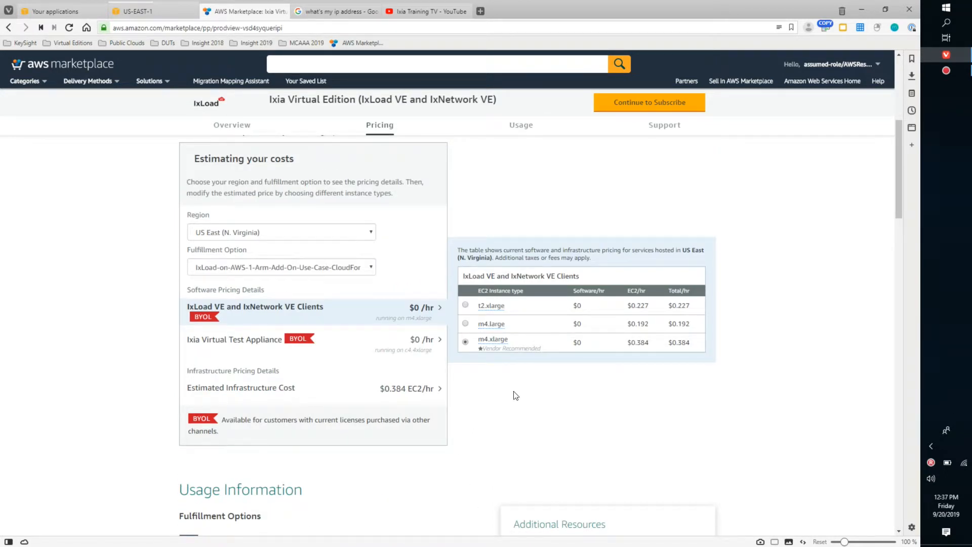
{"action": "scroll", "coordinate": [512, 433], "scroll_direction": "down", "scroll_amount": 4}
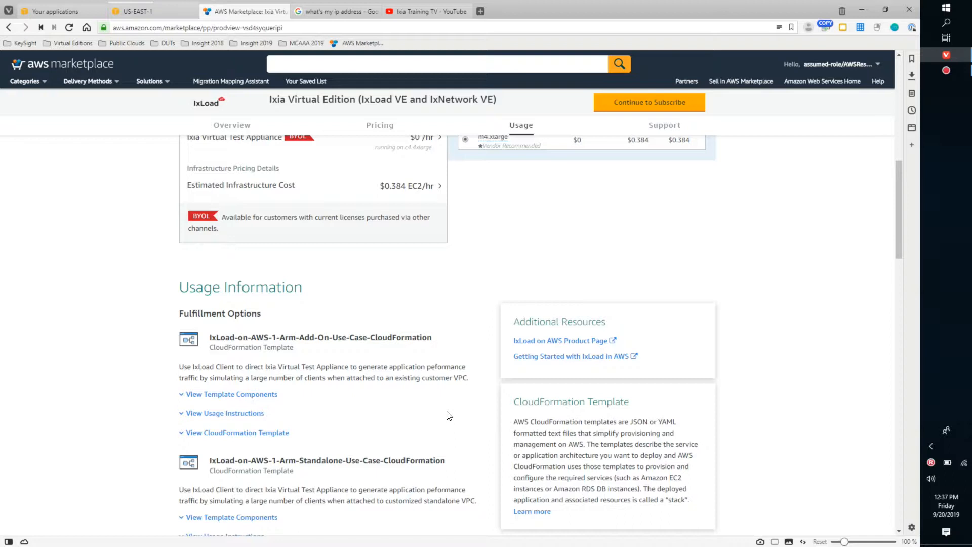
{"action": "scroll", "coordinate": [507, 303], "scroll_direction": "up", "scroll_amount": 2}
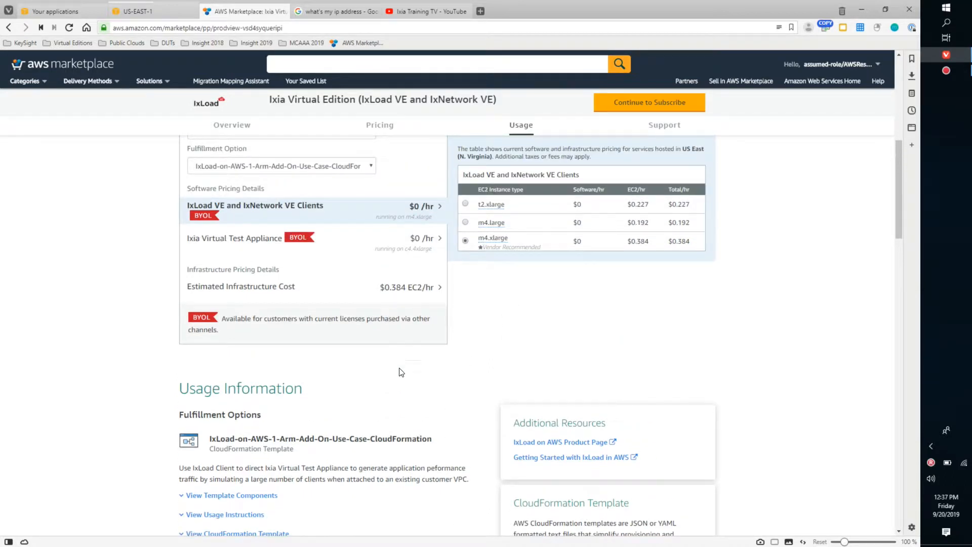
{"action": "scroll", "coordinate": [536, 328], "scroll_direction": "up", "scroll_amount": 1}
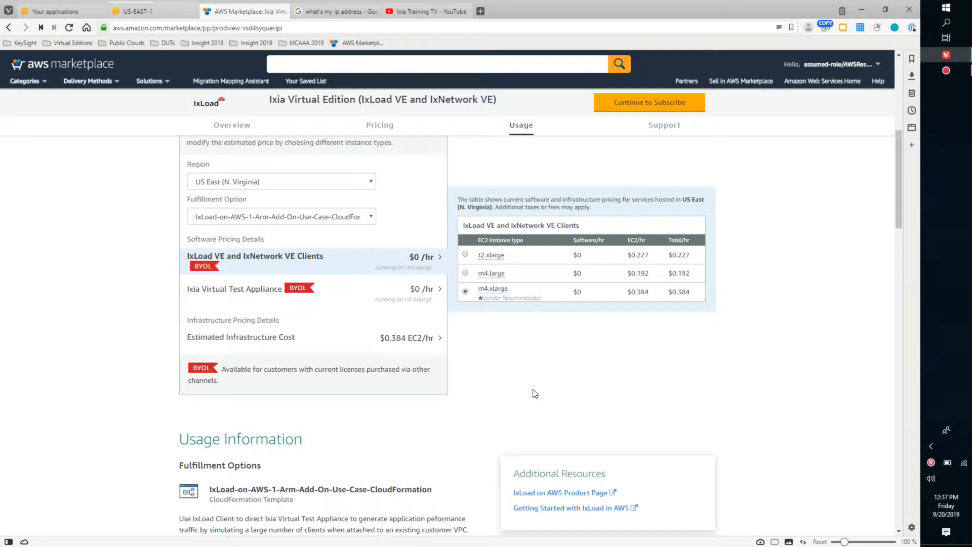
{"action": "scroll", "coordinate": [532, 393], "scroll_direction": "up", "scroll_amount": 2}
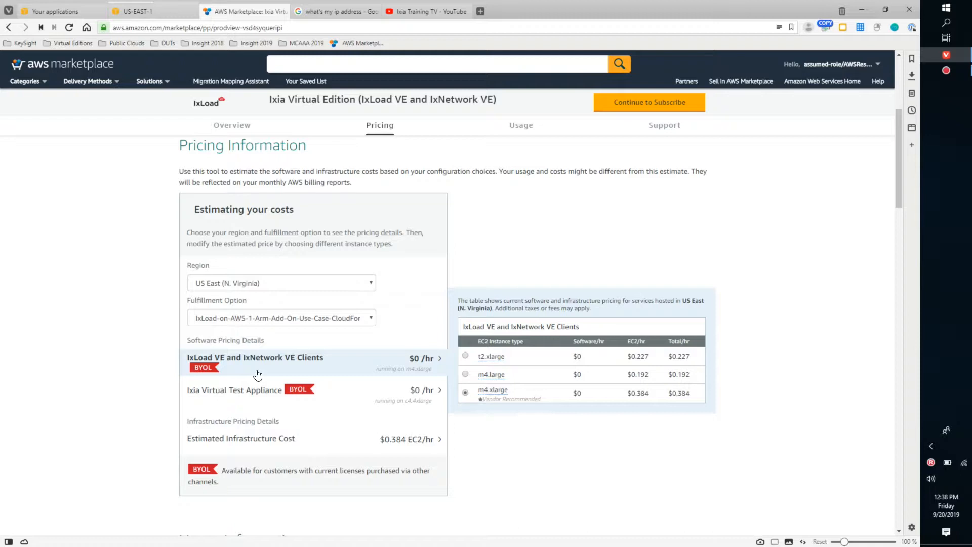
{"action": "scroll", "coordinate": [631, 189], "scroll_direction": "up", "scroll_amount": 2}
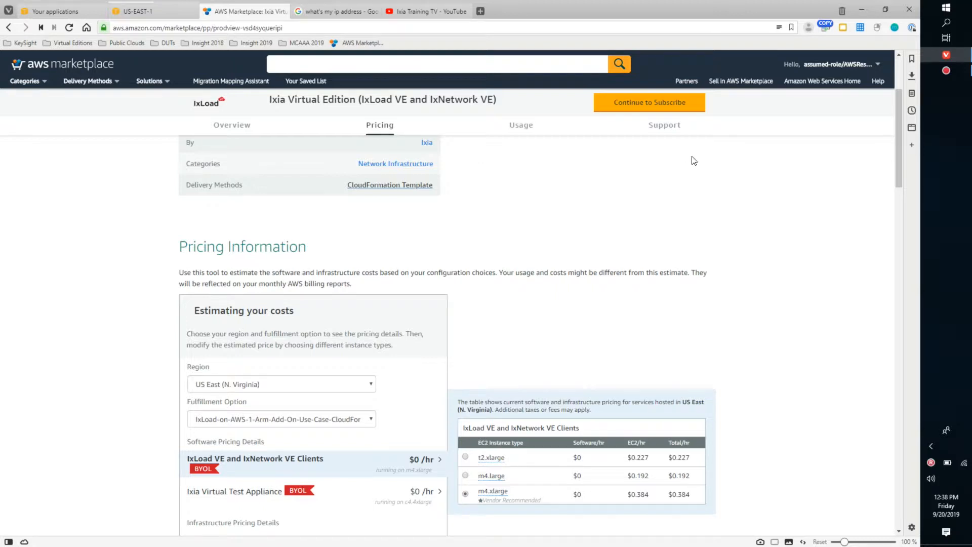
{"action": "scroll", "coordinate": [753, 215], "scroll_direction": "down", "scroll_amount": 5}
{"action": "scroll", "coordinate": [754, 217], "scroll_direction": "up", "scroll_amount": 2}
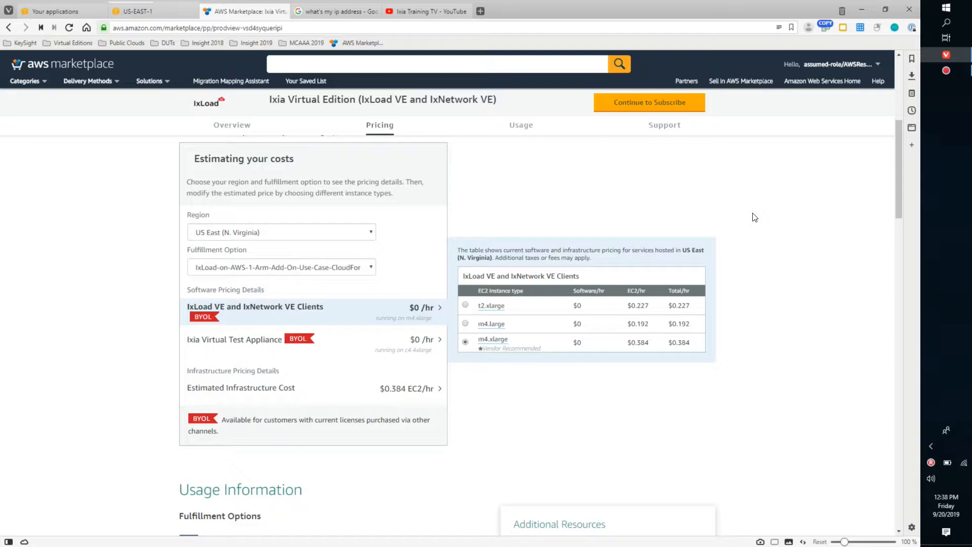
{"action": "scroll", "coordinate": [771, 208], "scroll_direction": "down", "scroll_amount": 7}
{"action": "scroll", "coordinate": [770, 209], "scroll_direction": "down", "scroll_amount": 6}
{"action": "scroll", "coordinate": [771, 209], "scroll_direction": "down", "scroll_amount": 5}
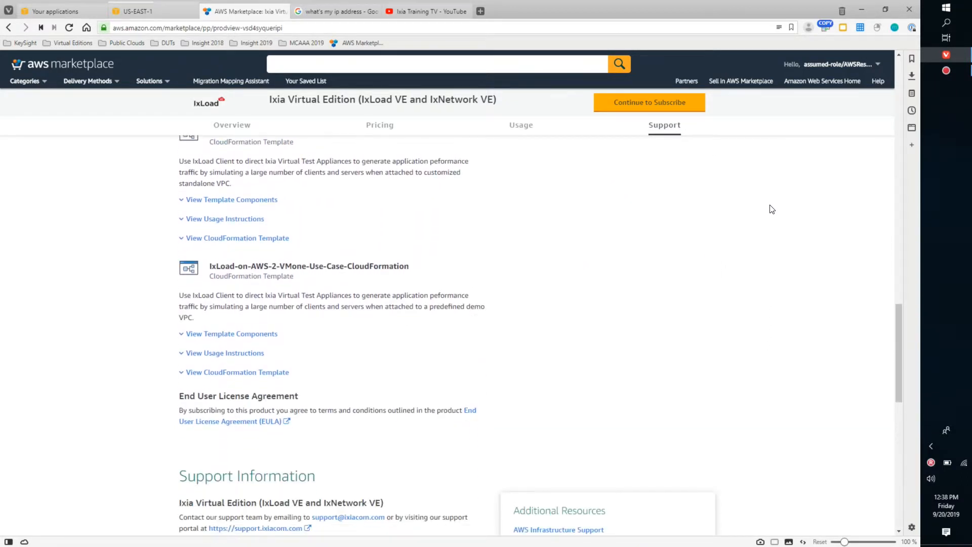
{"action": "scroll", "coordinate": [770, 208], "scroll_direction": "down", "scroll_amount": 4}
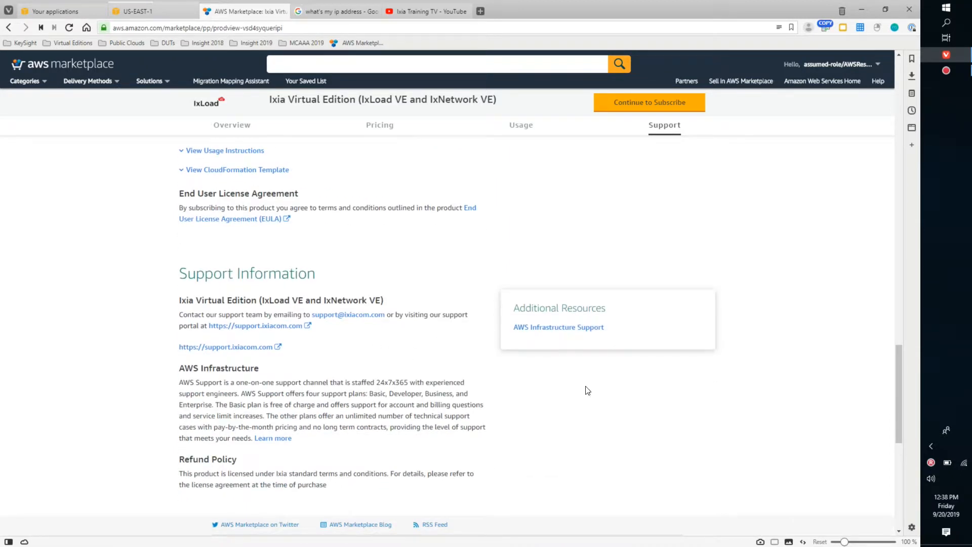
{"action": "scroll", "coordinate": [779, 291], "scroll_direction": "up", "scroll_amount": 4}
{"action": "scroll", "coordinate": [784, 283], "scroll_direction": "up", "scroll_amount": 5}
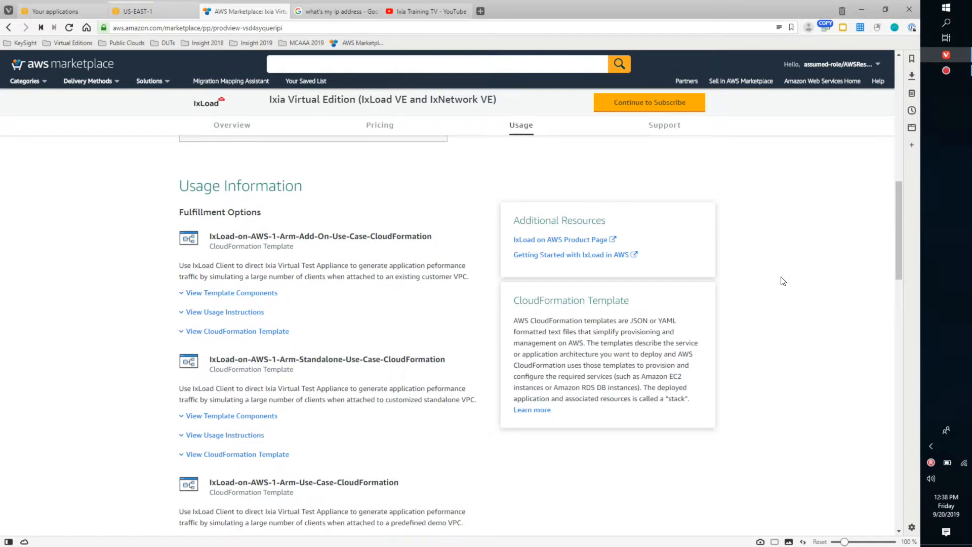
{"action": "scroll", "coordinate": [783, 281], "scroll_direction": "up", "scroll_amount": 3}
{"action": "scroll", "coordinate": [783, 281], "scroll_direction": "up", "scroll_amount": 7}
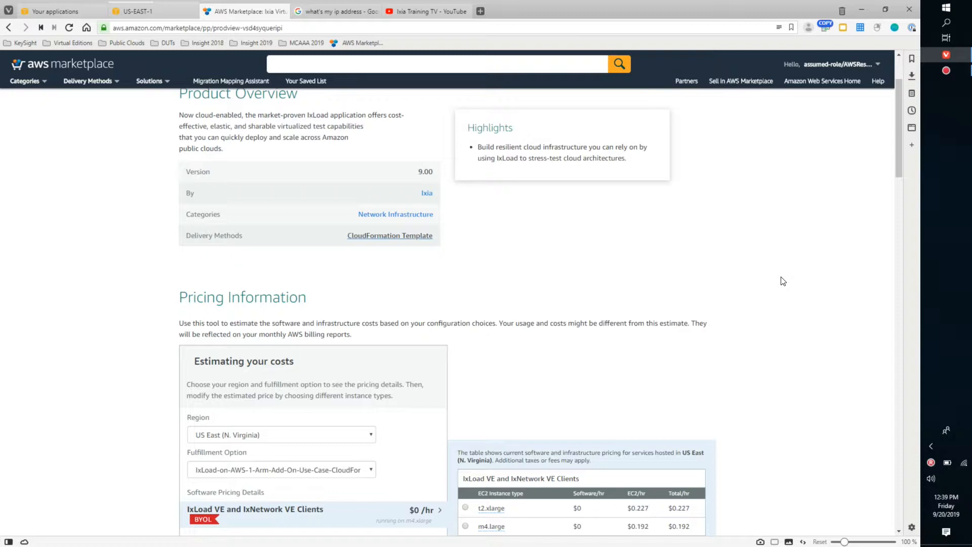
{"action": "scroll", "coordinate": [830, 188], "scroll_direction": "up", "scroll_amount": 2}
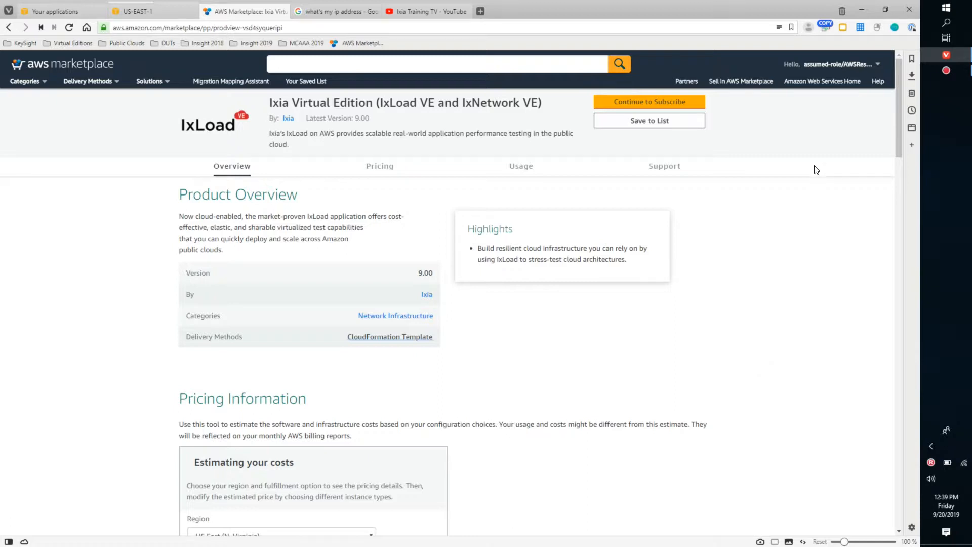
- Continue to the product's subscription page and expand the details of the Ixia offer
{"action": "left_click", "coordinate": [658, 105]}
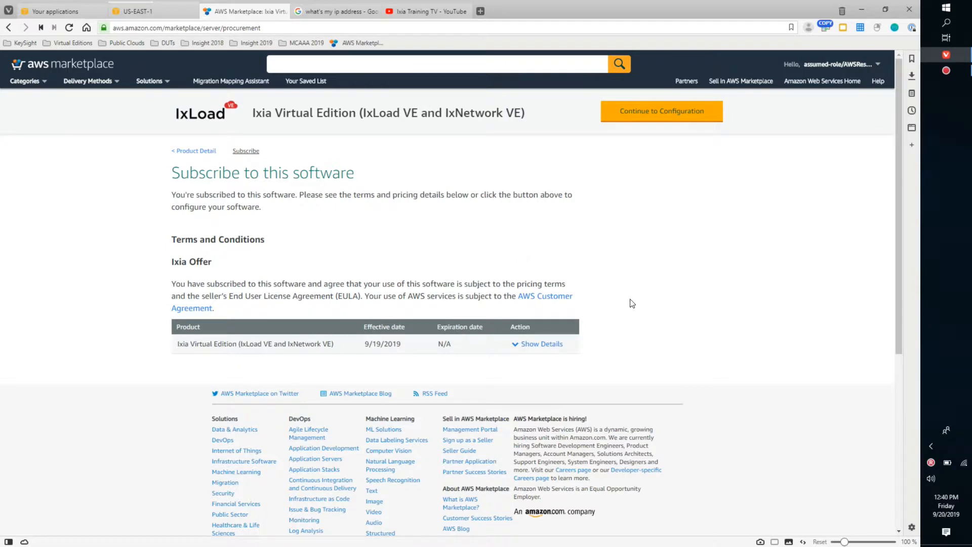
{"action": "scroll", "coordinate": [656, 304], "scroll_direction": "down", "scroll_amount": 2}
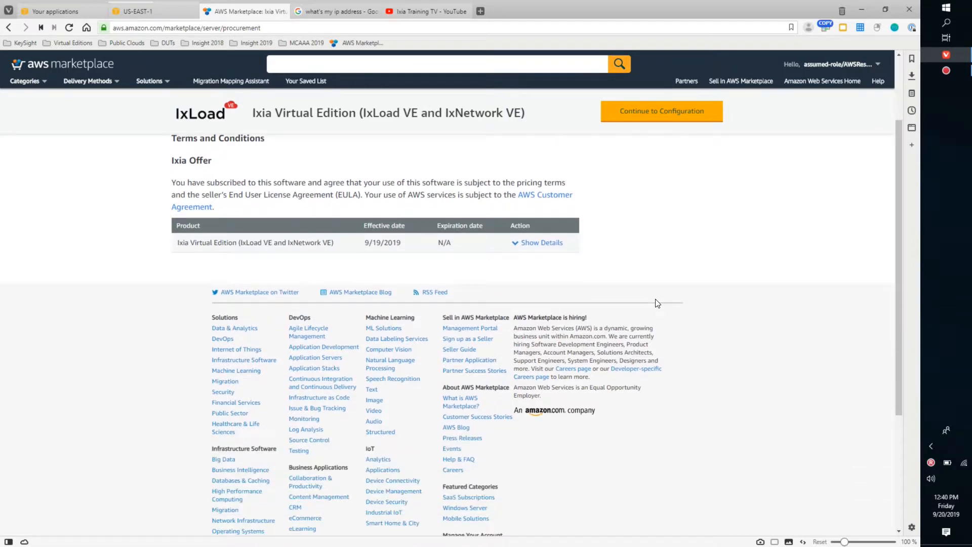
{"action": "left_click", "coordinate": [546, 244]}
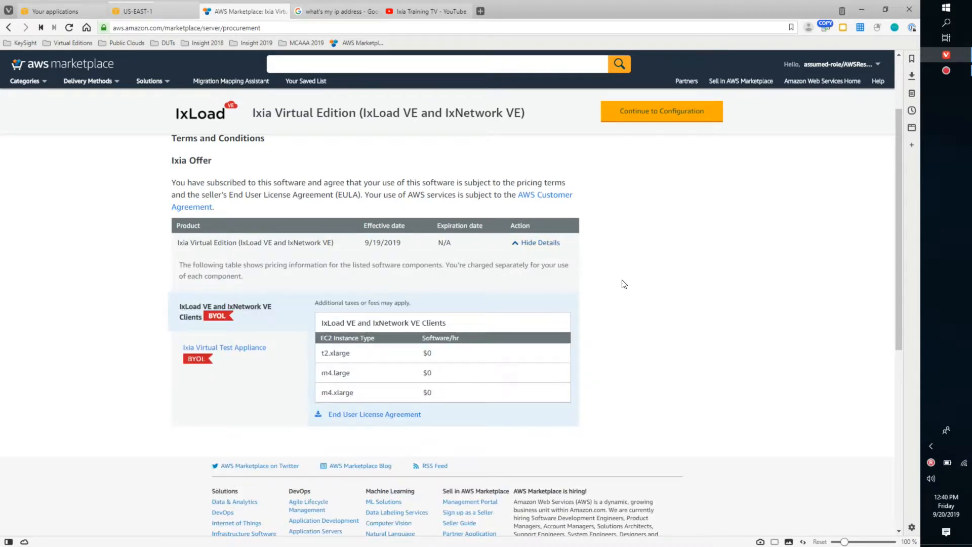
{"action": "scroll", "coordinate": [649, 249], "scroll_direction": "up", "scroll_amount": 2}
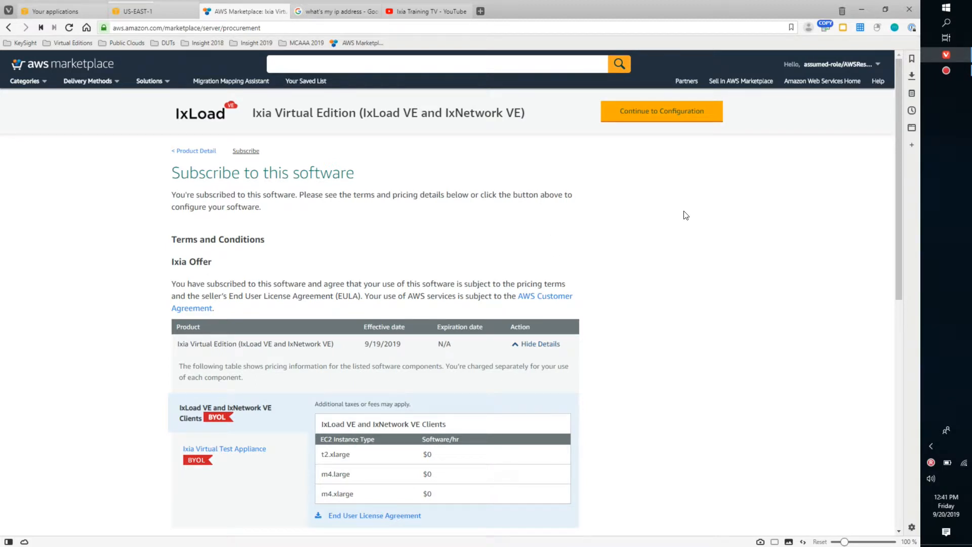
- Continue to the software configuration and choose IxLoad-on-AWS-2-VMone-Use-Case-CloudFormation as the fulfillment option
{"action": "left_click", "coordinate": [659, 117]}
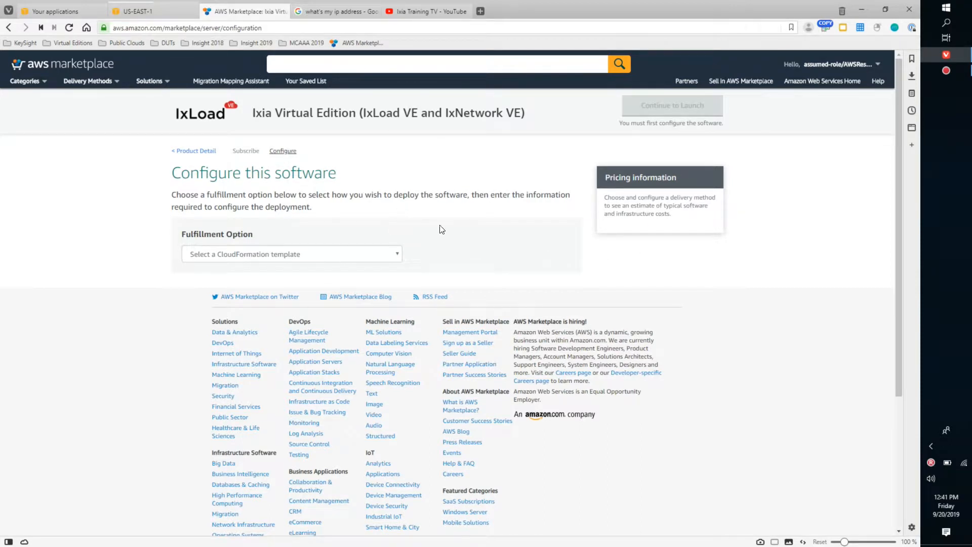
{"action": "left_click", "coordinate": [398, 254]}
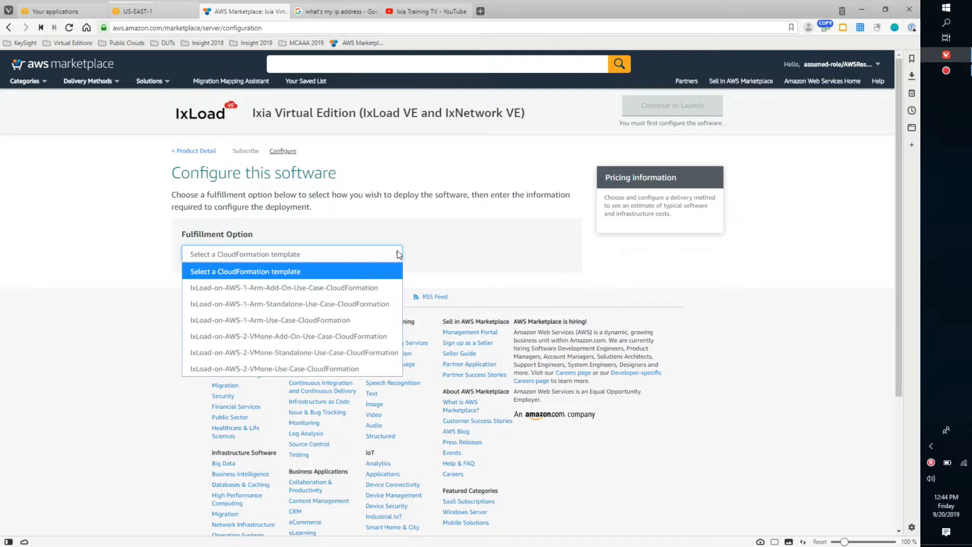
{"action": "left_click", "coordinate": [326, 370]}
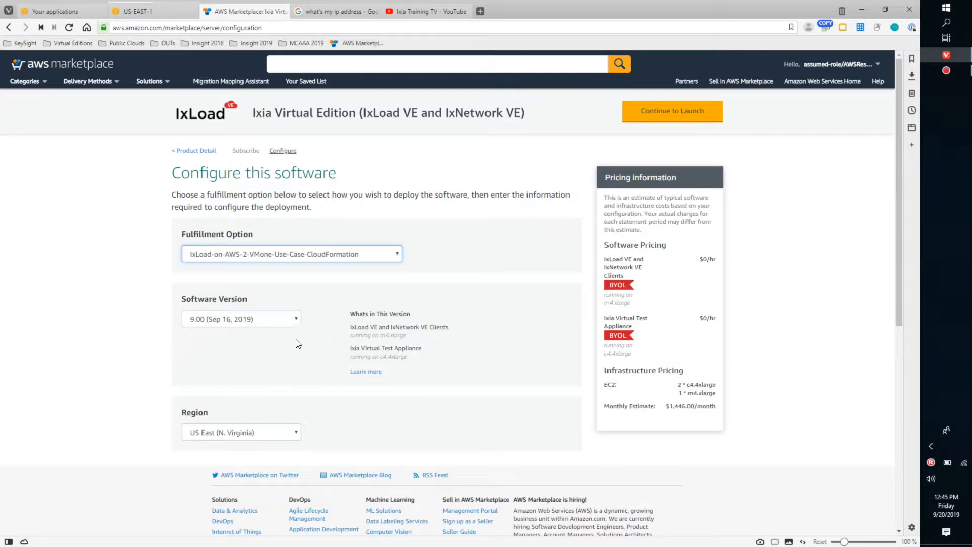
- Review the software version, the available regions and the pricing estimate for the chosen configuration
{"action": "scroll", "coordinate": [521, 393], "scroll_direction": "down", "scroll_amount": 2}
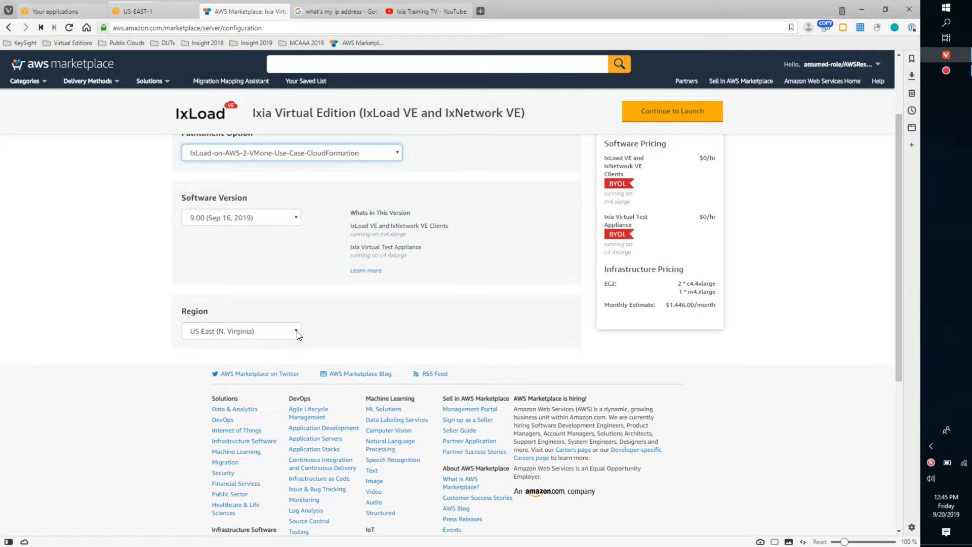
{"action": "left_click", "coordinate": [297, 332]}
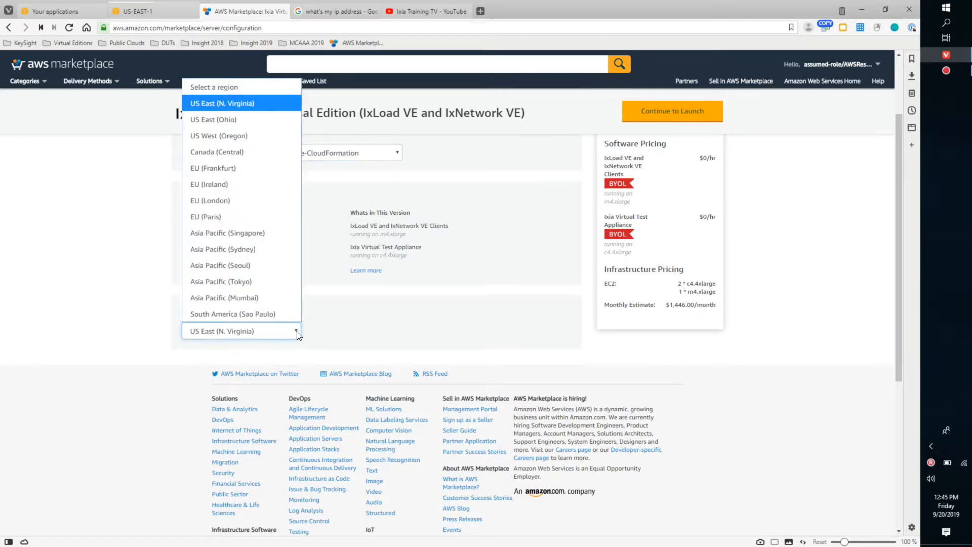
{"action": "left_click", "coordinate": [296, 332]}
{"action": "scroll", "coordinate": [448, 318], "scroll_direction": "up", "scroll_amount": 1}
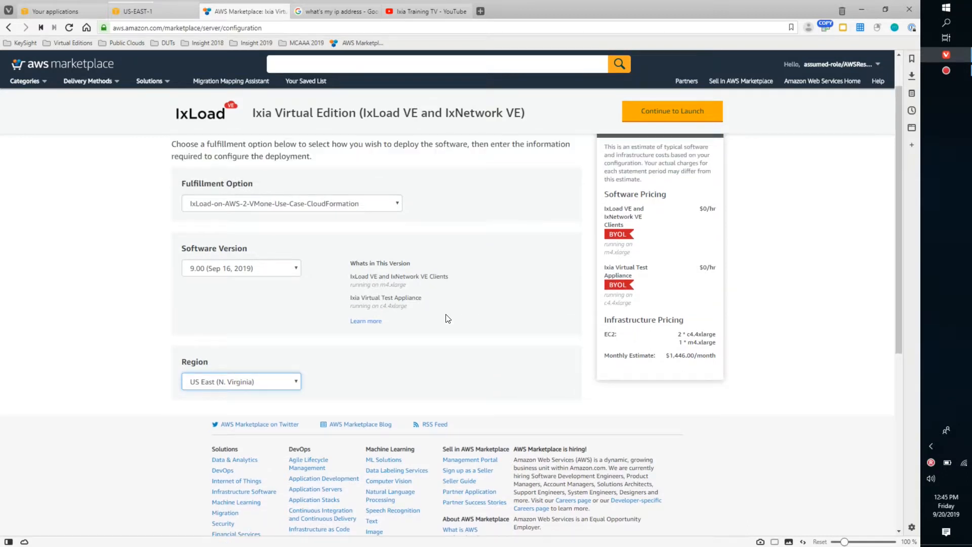
{"action": "scroll", "coordinate": [448, 318], "scroll_direction": "up", "scroll_amount": 1}
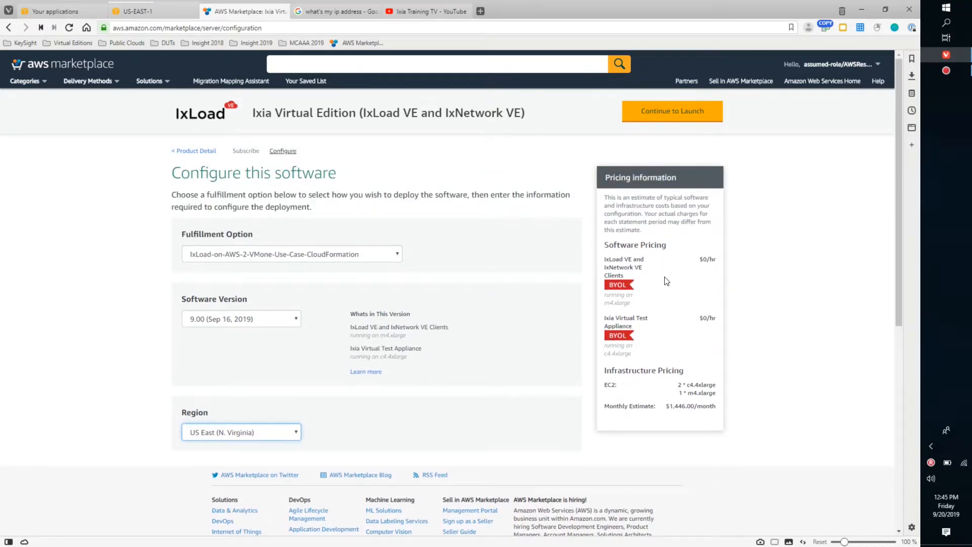
{"action": "scroll", "coordinate": [796, 344], "scroll_direction": "down", "scroll_amount": 2}
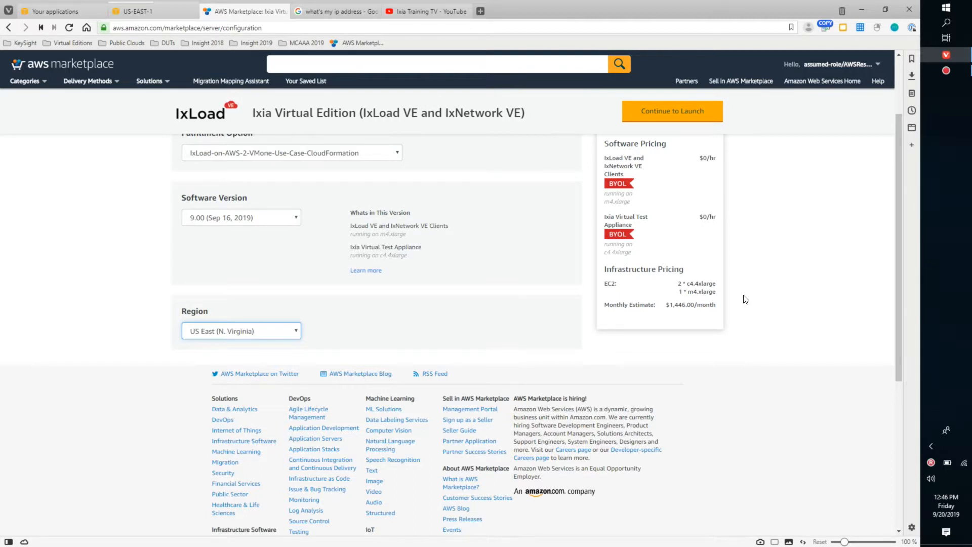
{"action": "scroll", "coordinate": [834, 233], "scroll_direction": "up", "scroll_amount": 2}
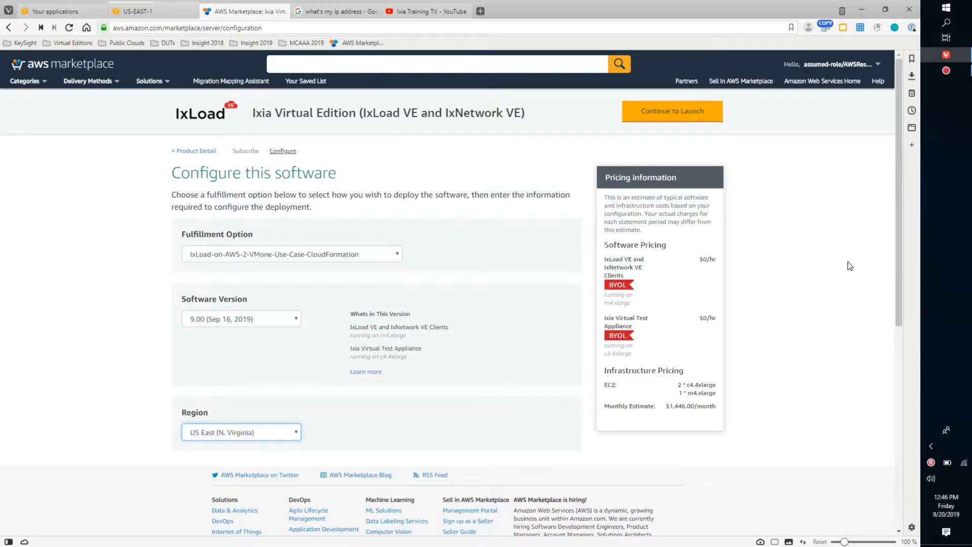
- Continue to the launch page and launch the configured software with the Launch CloudFormation action
{"action": "left_click", "coordinate": [670, 116]}
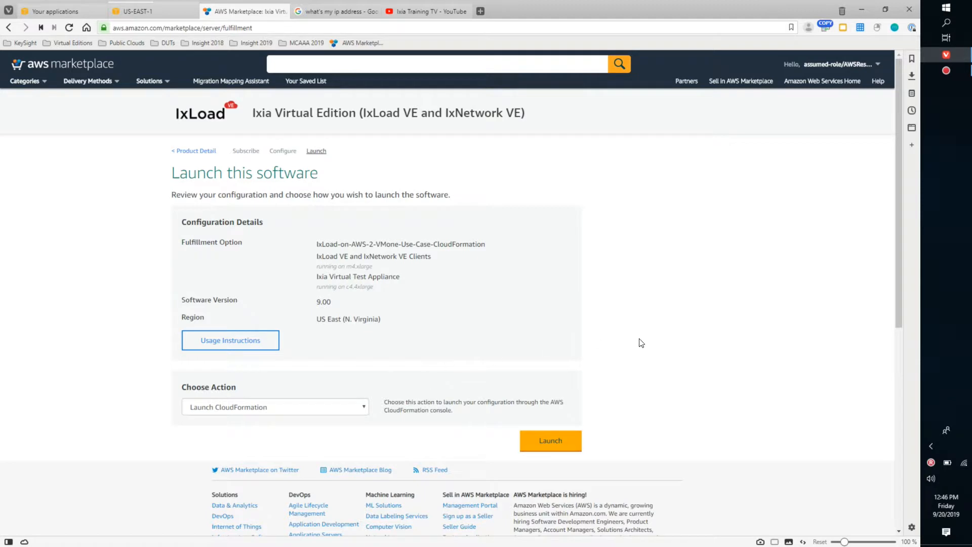
{"action": "scroll", "coordinate": [639, 342], "scroll_direction": "down", "scroll_amount": 1}
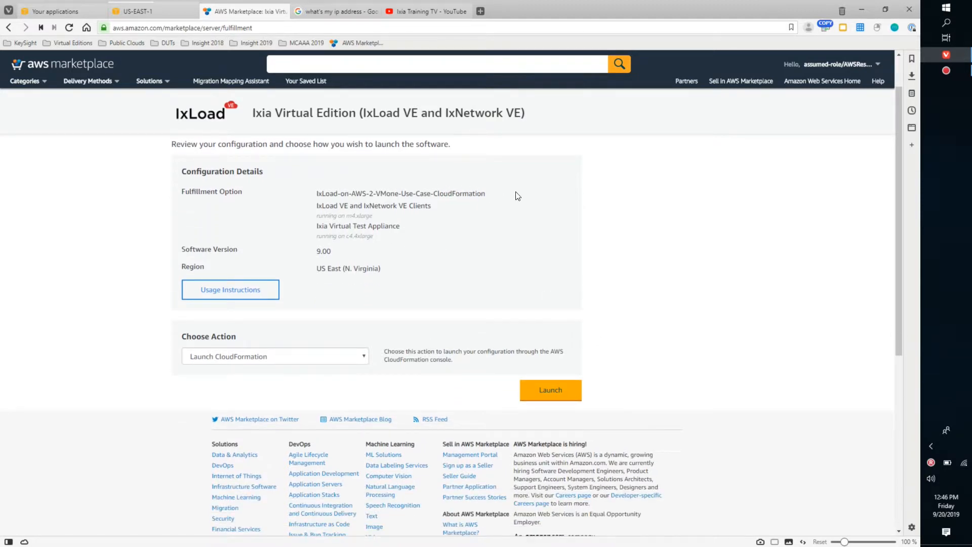
{"action": "left_click", "coordinate": [554, 394]}
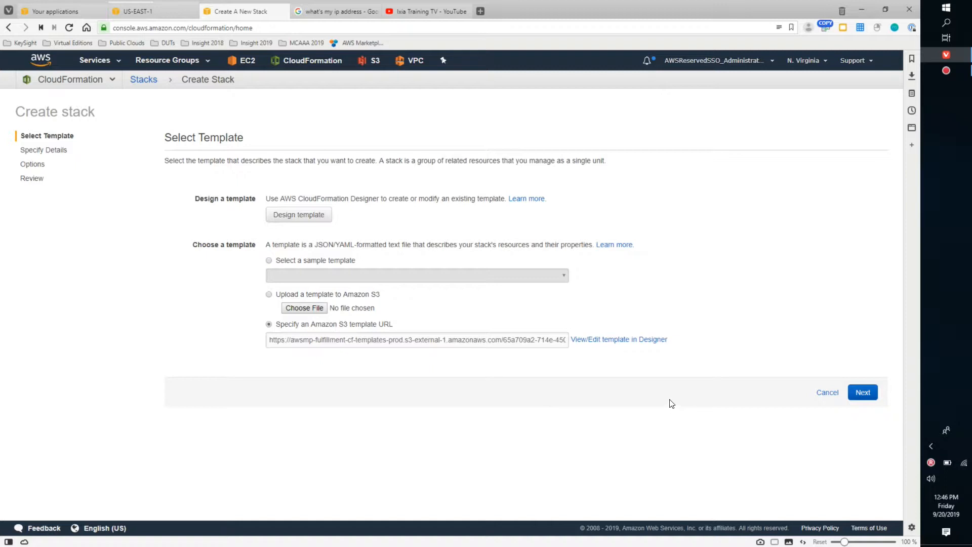
- Continue with the prefilled Amazon S3 template URL and name the stack KEYSIGHT-01-INSIGHT-2019-IXLOAD
{"action": "left_click", "coordinate": [862, 393]}
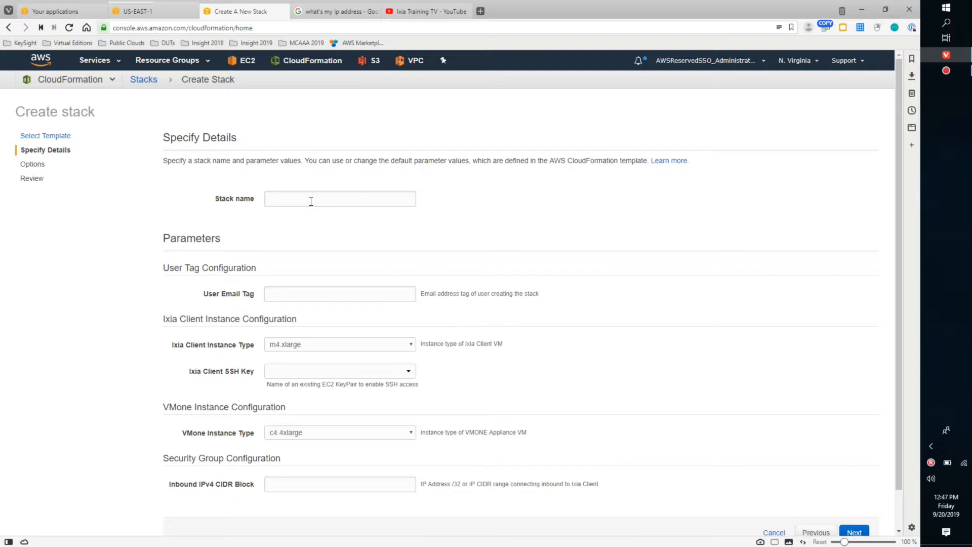
{"action": "type", "text": "KEY"}
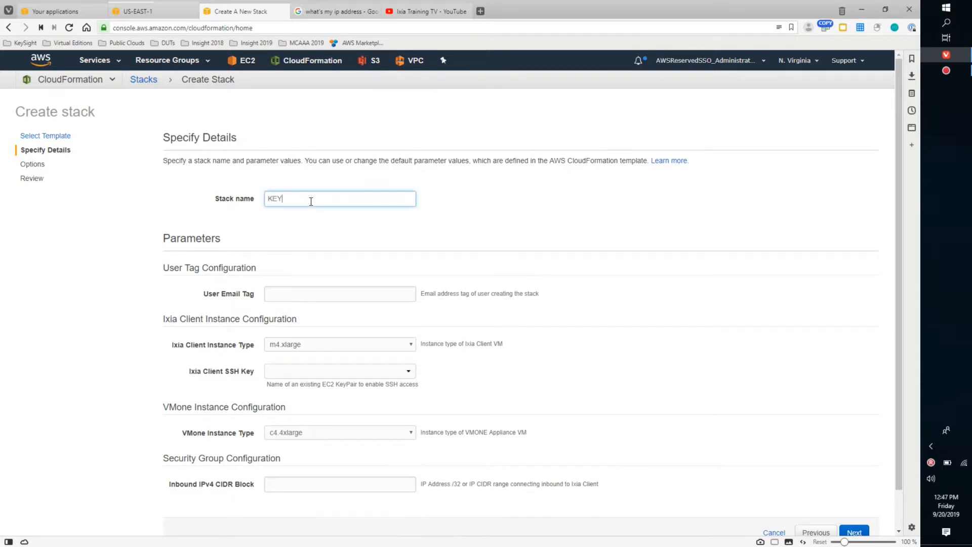
{"action": "type", "text": "SIGHT-01-INSIGHT-2019-IXLOAD"}
- Enter the stack creator's email address as the User Email Tag
{"action": "left_click", "coordinate": [302, 295]}
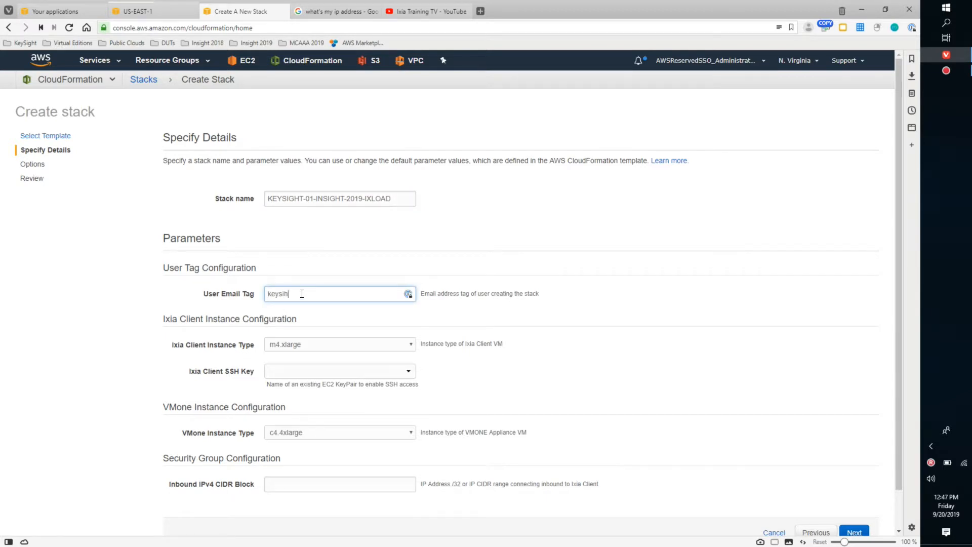
- Keep m4.xlarge as the Ixia Client instance type and choose keysight-aws-dev-isgseglobal-key-pair-us-east-1 as its SSH key
{"action": "scroll", "coordinate": [593, 338], "scroll_direction": "down", "scroll_amount": 1}
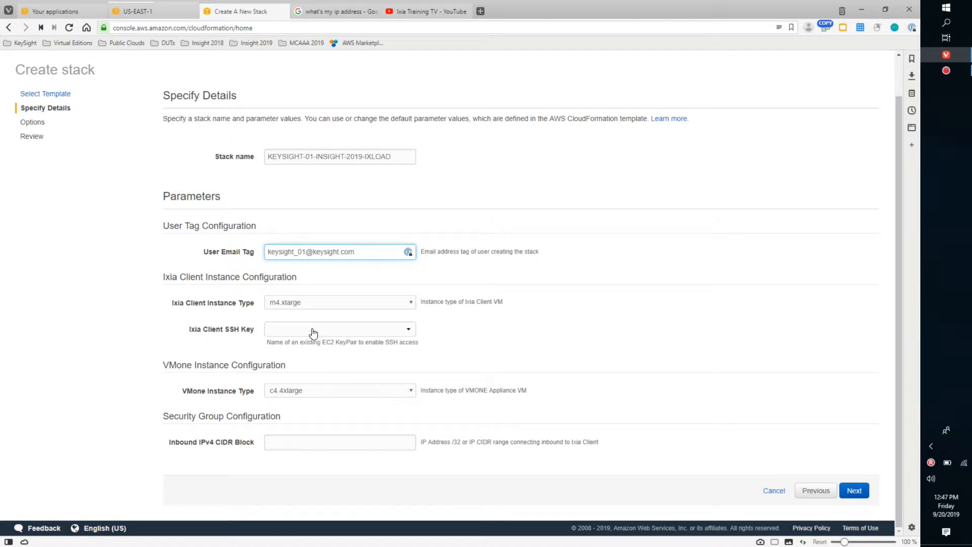
{"action": "left_click", "coordinate": [361, 306]}
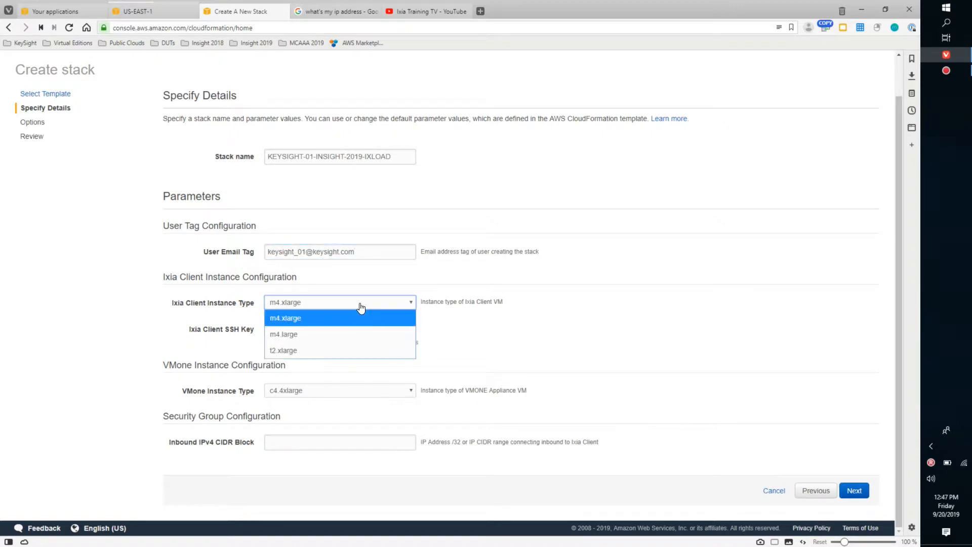
{"action": "left_click", "coordinate": [567, 276]}
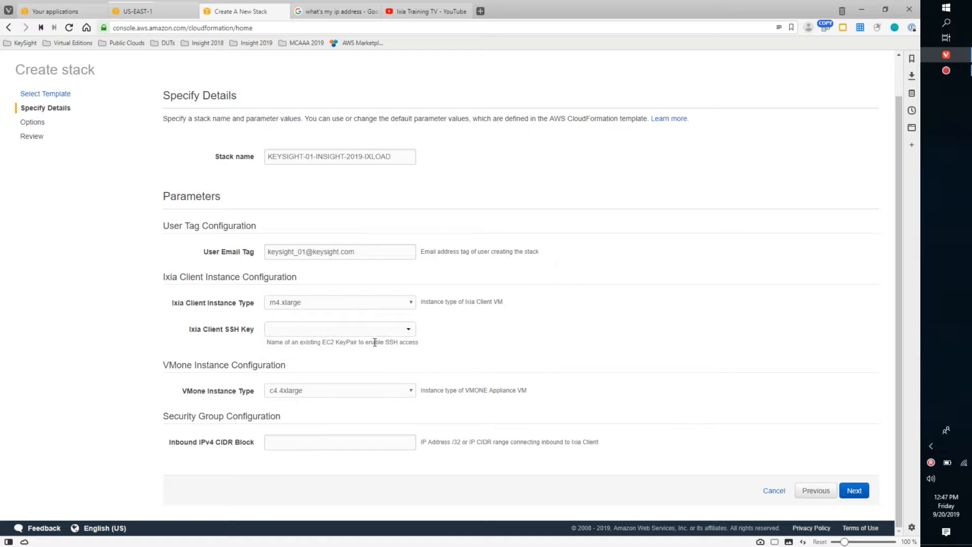
{"action": "left_click", "coordinate": [383, 330]}
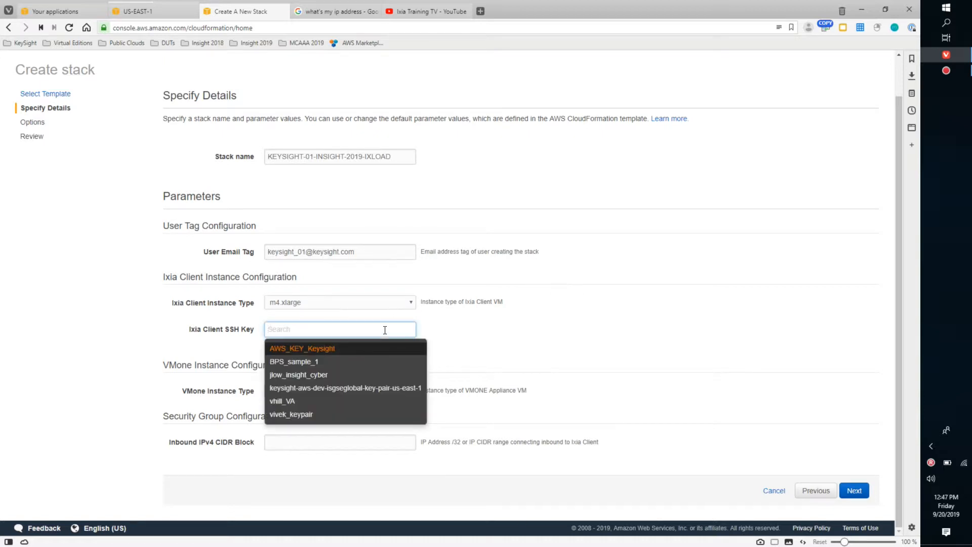
{"action": "left_click", "coordinate": [386, 395]}
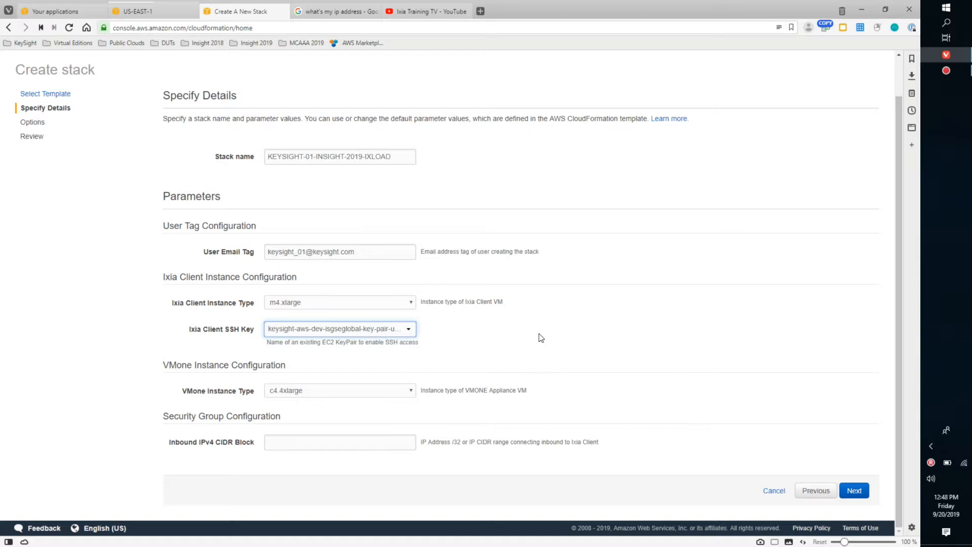
- Examine the available VMone instance types and keep c4.4xlarge
{"action": "left_click", "coordinate": [391, 396]}
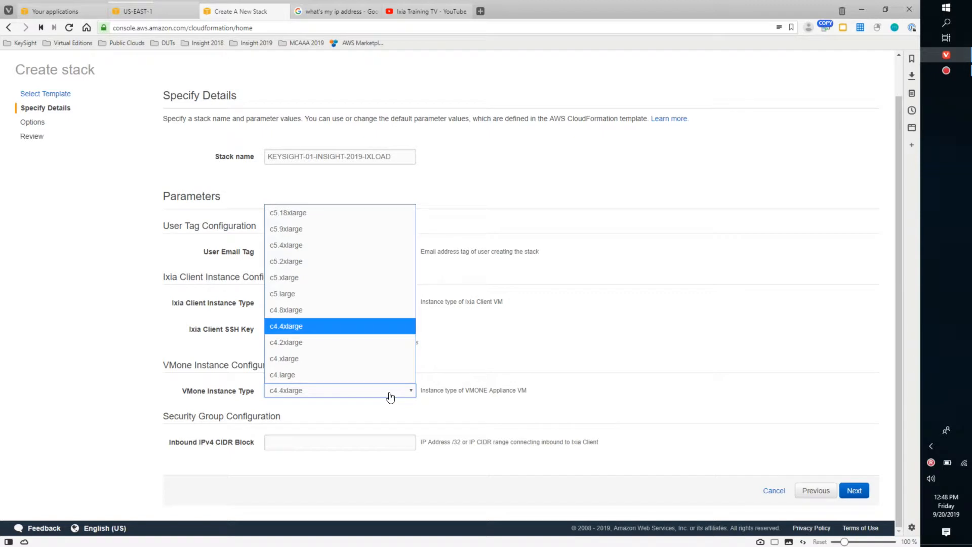
{"action": "left_click", "coordinate": [603, 373]}
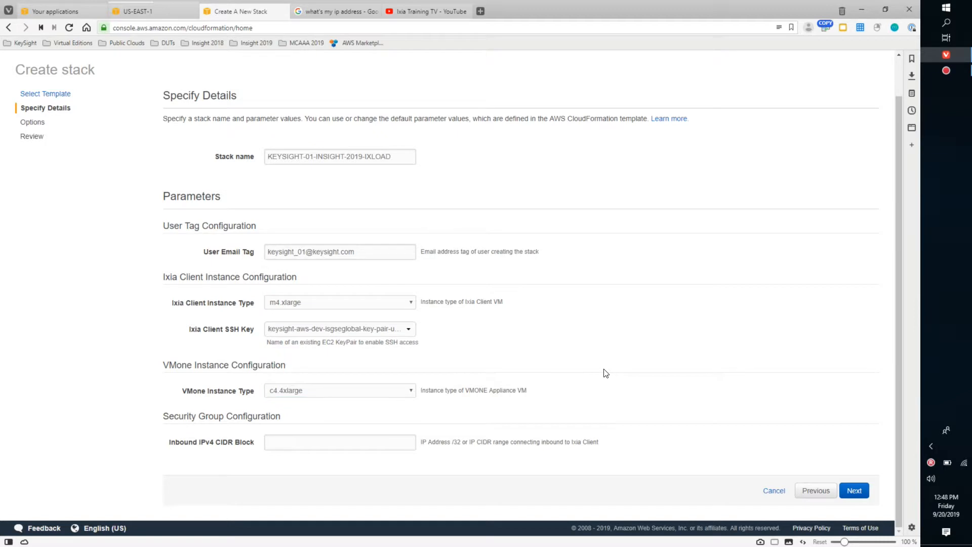
{"action": "left_click", "coordinate": [400, 395]}
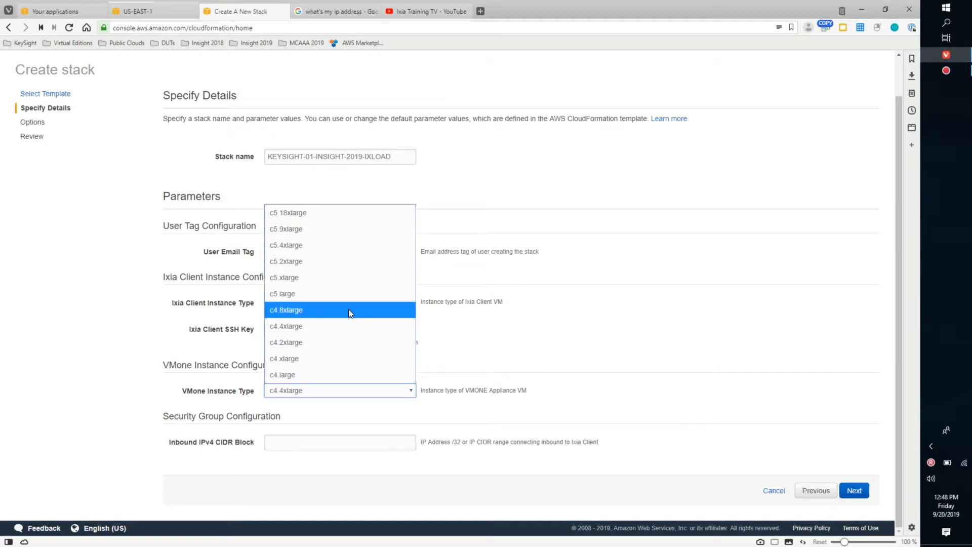
{"action": "left_click", "coordinate": [653, 396]}
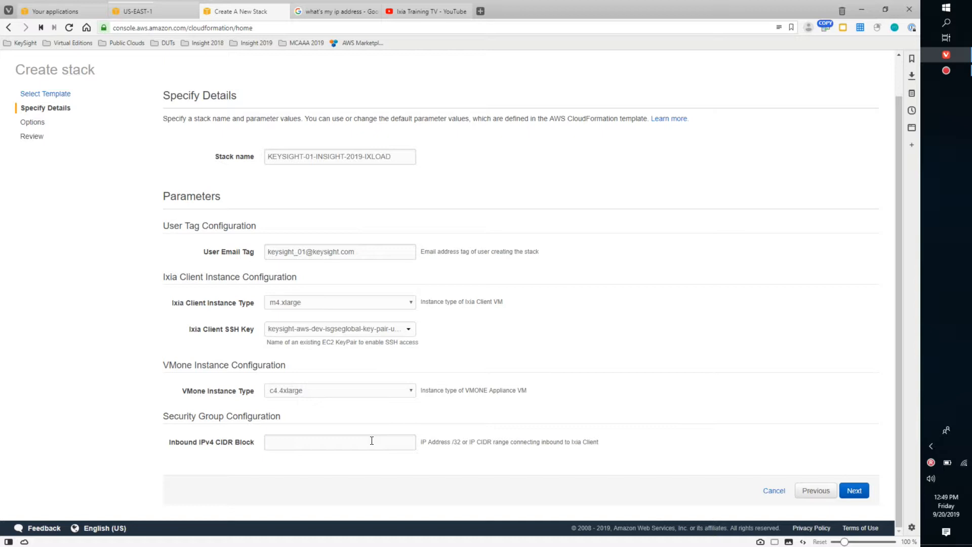
- Copy the public IP address from the Google results and set the Inbound IPv4 CIDR Block to 204.9.57.138/32
{"action": "left_click", "coordinate": [332, 14]}
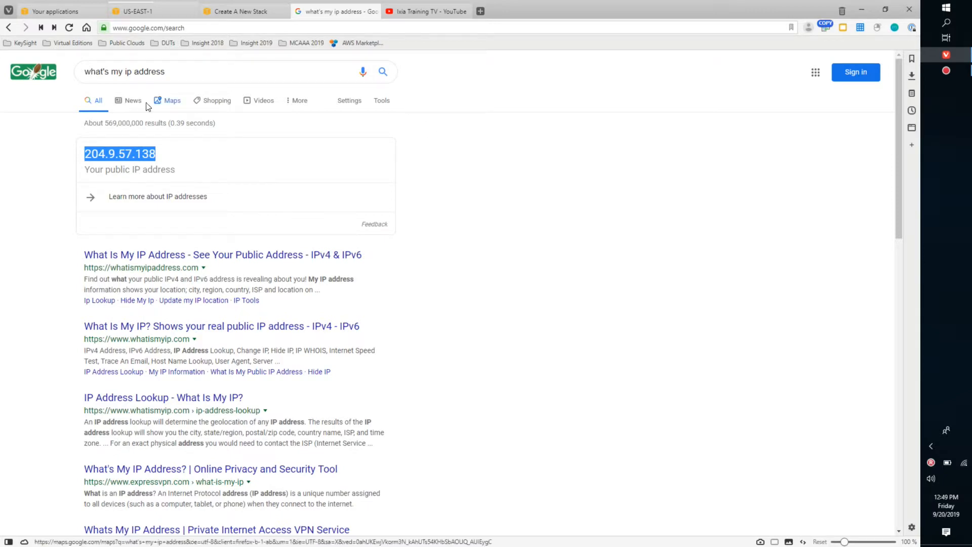
{"action": "right_click", "coordinate": [122, 152]}
{"action": "left_click", "coordinate": [140, 160]}
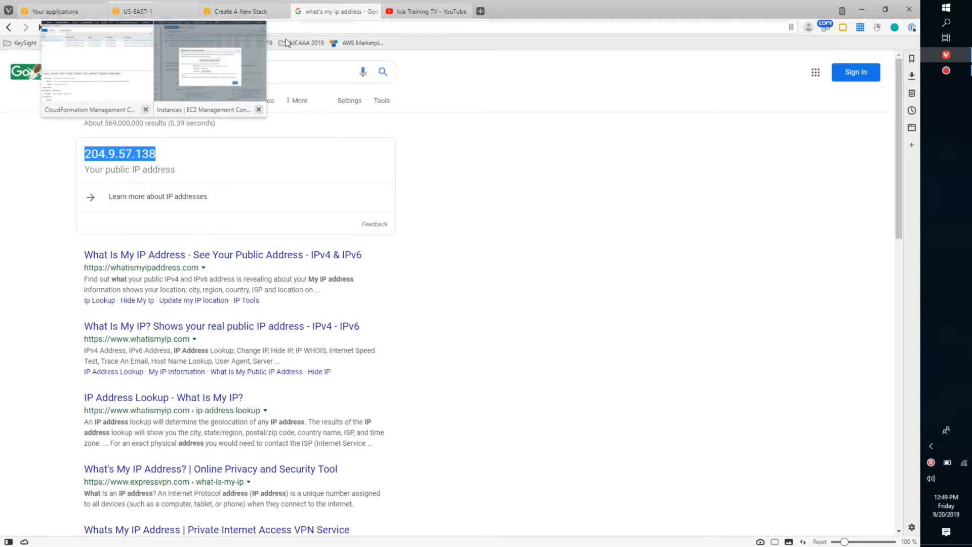
{"action": "left_click", "coordinate": [242, 11]}
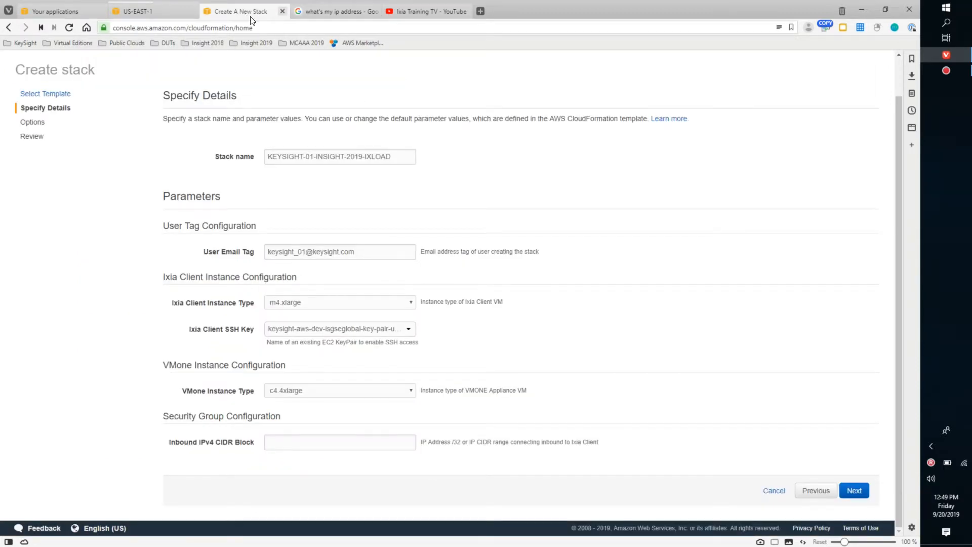
{"action": "left_click", "coordinate": [298, 441]}
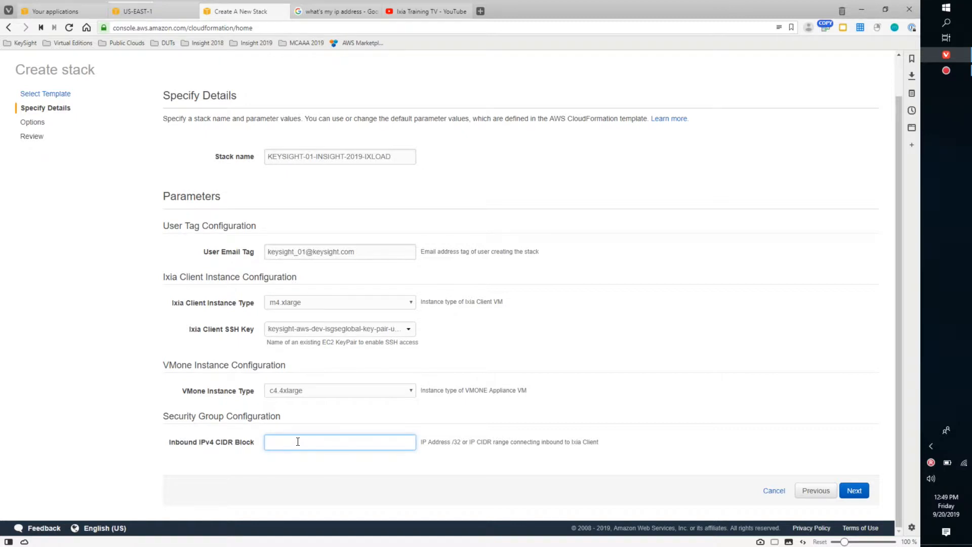
{"action": "type", "text": "204.9.57.138"}
{"action": "type", "text": "/32"}
- Check the stack name and the user email tag, and continue to the stack options
{"action": "left_click_drag", "start_coordinate": [404, 160], "coordinate": [267, 167]}
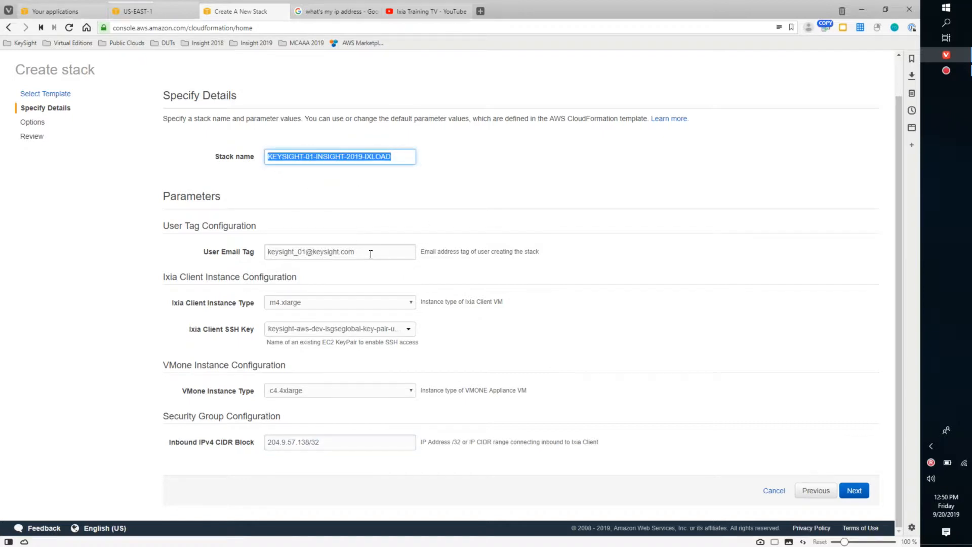
{"action": "left_click_drag", "start_coordinate": [370, 254], "coordinate": [261, 259]}
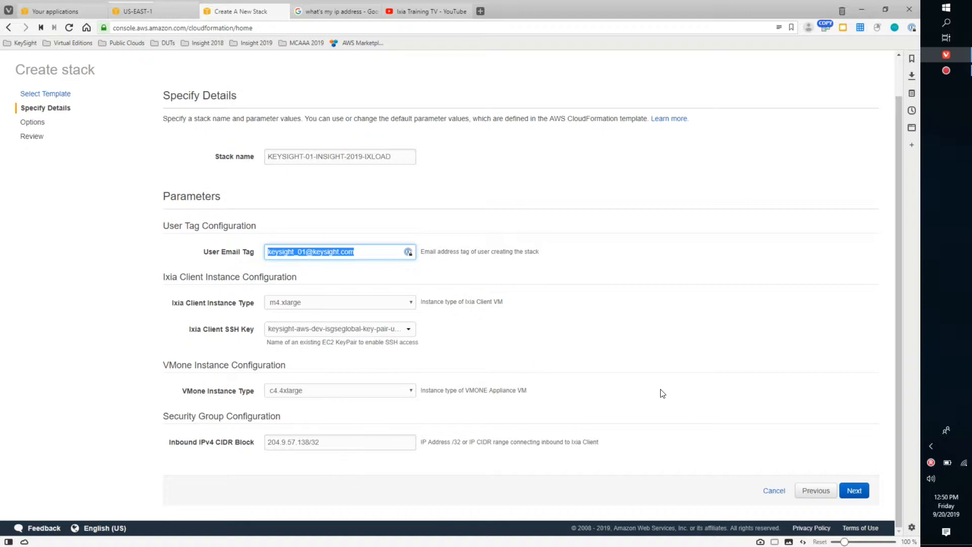
{"action": "left_click", "coordinate": [863, 492]}
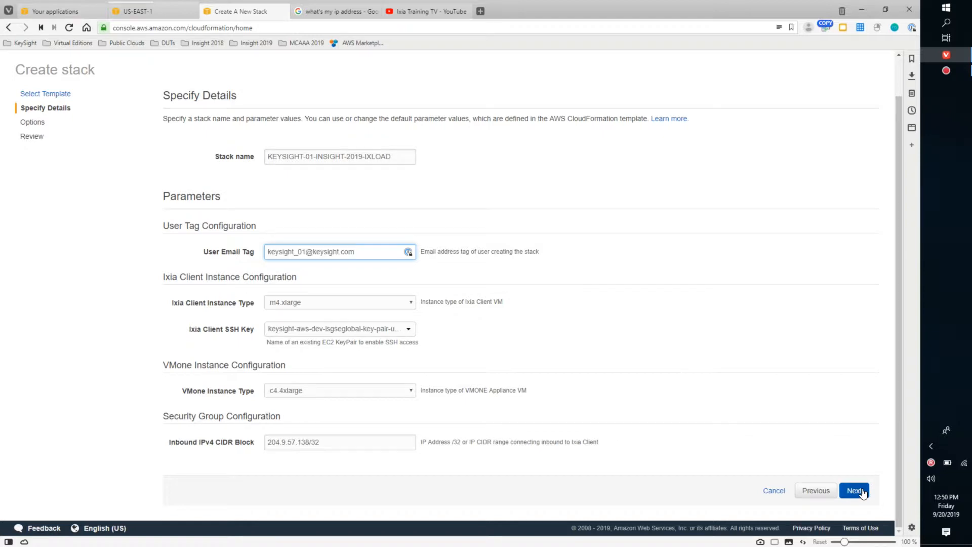
- Look over the tags, permissions and rollback triggers, leave them at their defaults and continue to the review page
{"action": "scroll", "coordinate": [803, 431], "scroll_direction": "down", "scroll_amount": 2}
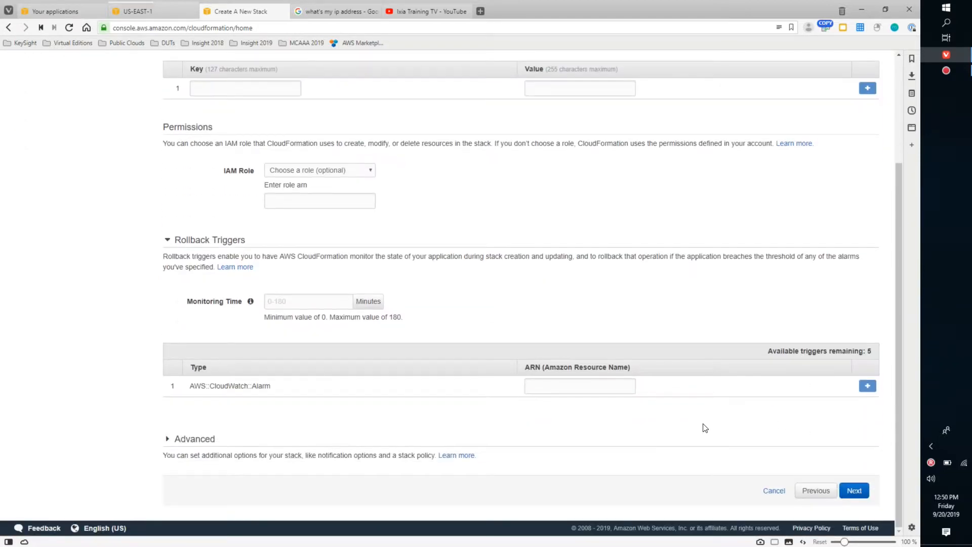
{"action": "scroll", "coordinate": [714, 338], "scroll_direction": "up", "scroll_amount": 1}
{"action": "scroll", "coordinate": [714, 337], "scroll_direction": "up", "scroll_amount": 3}
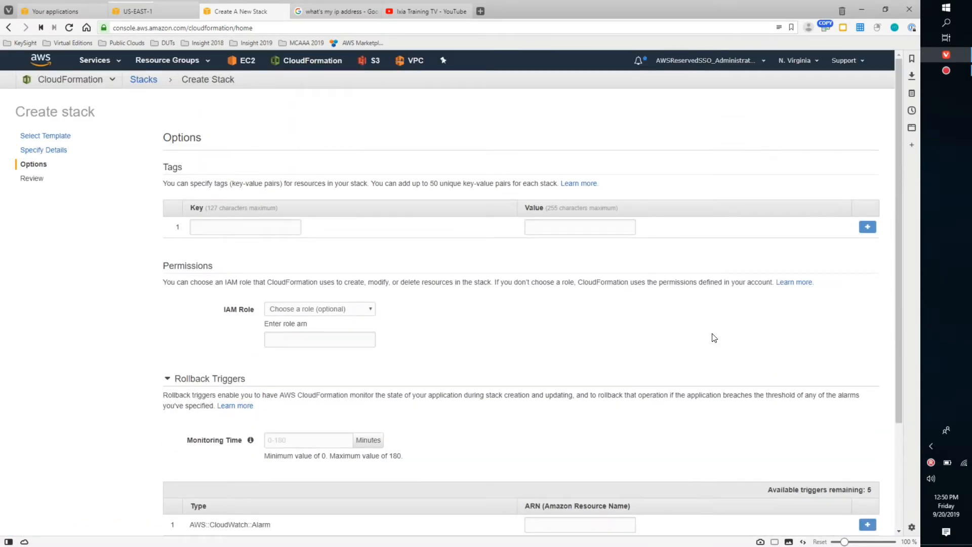
{"action": "scroll", "coordinate": [714, 337], "scroll_direction": "down", "scroll_amount": 3}
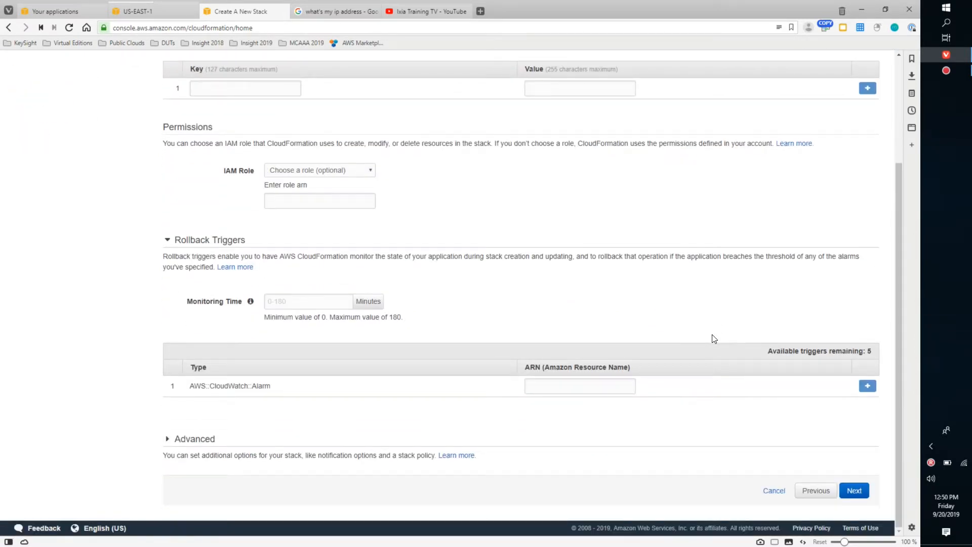
{"action": "scroll", "coordinate": [714, 337], "scroll_direction": "up", "scroll_amount": 3}
{"action": "scroll", "coordinate": [714, 338], "scroll_direction": "down", "scroll_amount": 3}
{"action": "left_click", "coordinate": [854, 490]}
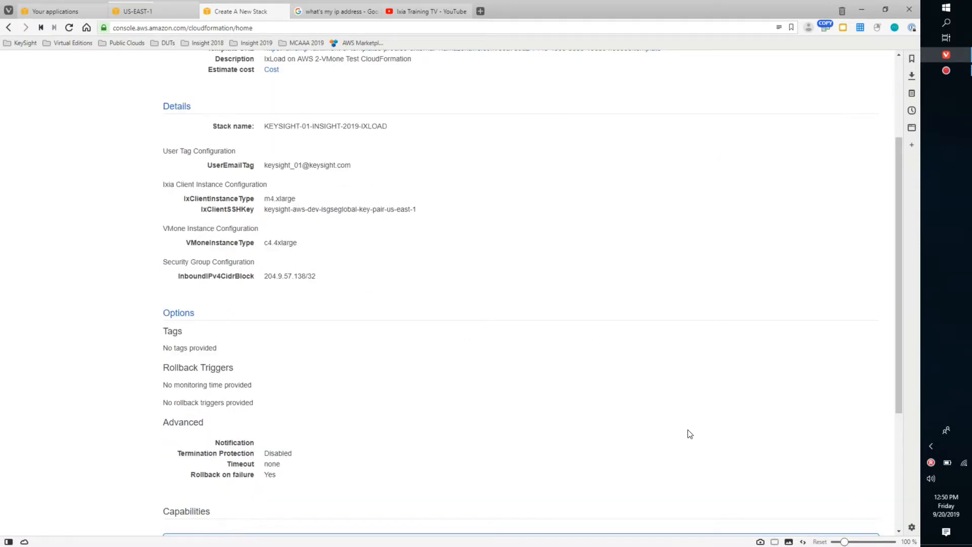
- Acknowledge that CloudFormation might create IAM resources, review the stack's settings and create the stack
{"action": "scroll", "coordinate": [688, 433], "scroll_direction": "down", "scroll_amount": 8}
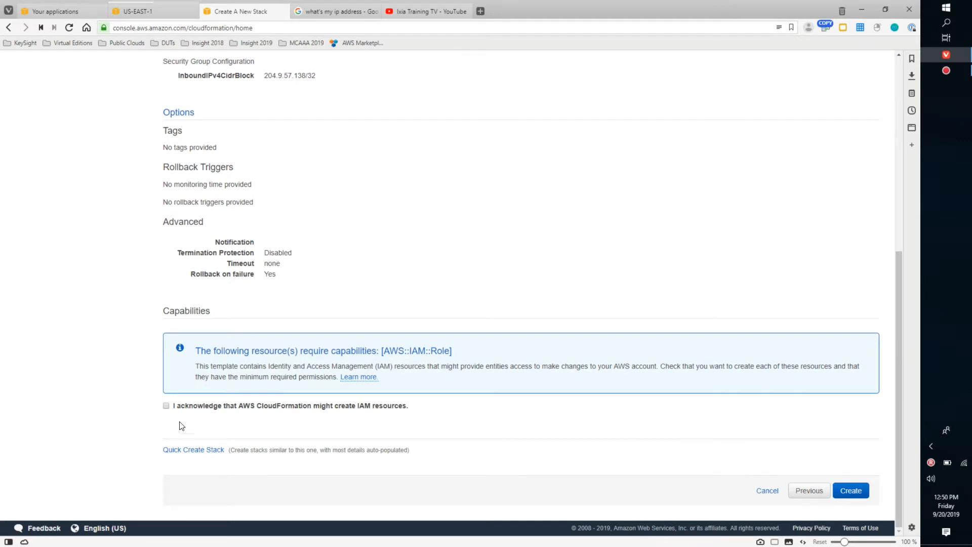
{"action": "left_click", "coordinate": [177, 406]}
{"action": "scroll", "coordinate": [565, 432], "scroll_direction": "up", "scroll_amount": 3}
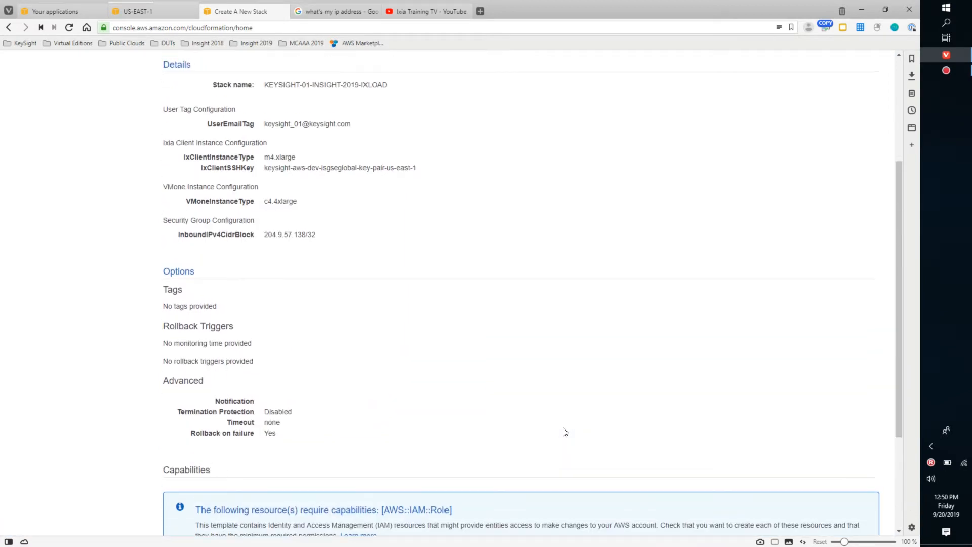
{"action": "scroll", "coordinate": [566, 432], "scroll_direction": "up", "scroll_amount": 4}
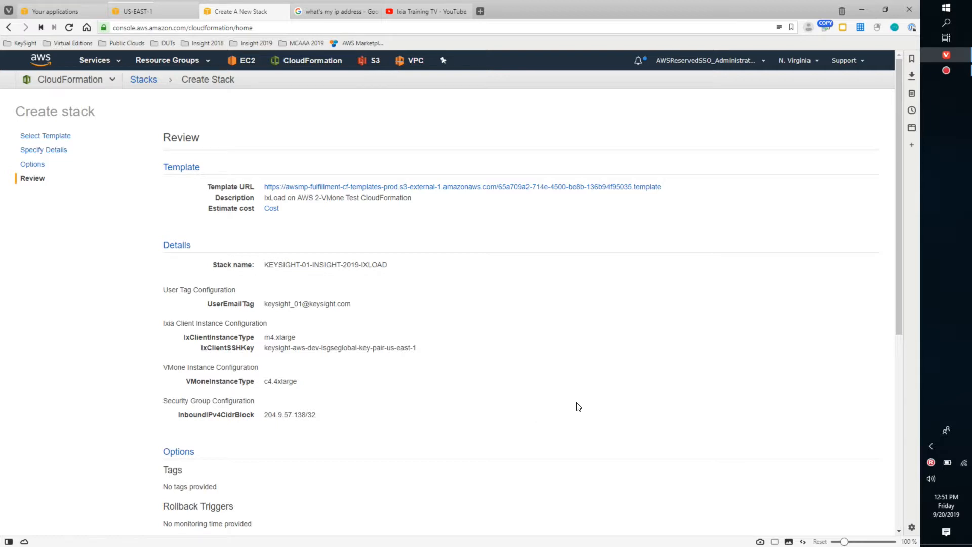
{"action": "scroll", "coordinate": [676, 435], "scroll_direction": "down", "scroll_amount": 6}
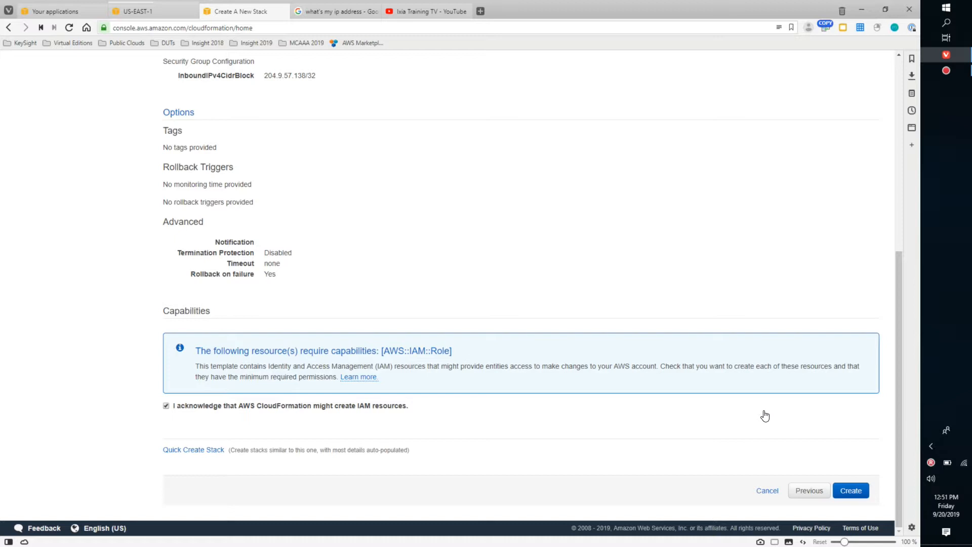
{"action": "left_click", "coordinate": [853, 491]}
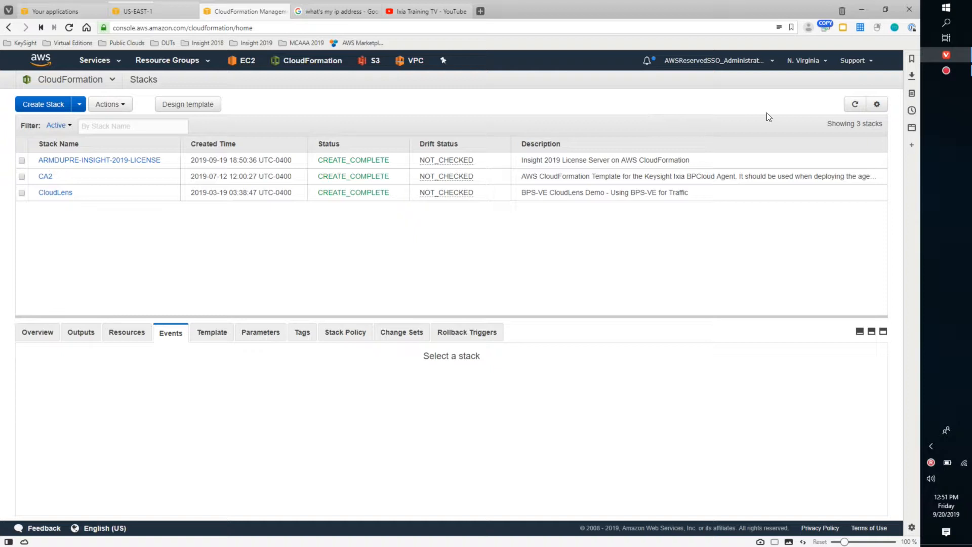
- Refresh the stack list, select KEYSIGHT-01-INSIGHT-2019-IXLOAD and enlarge its events pane
{"action": "left_click", "coordinate": [854, 106]}
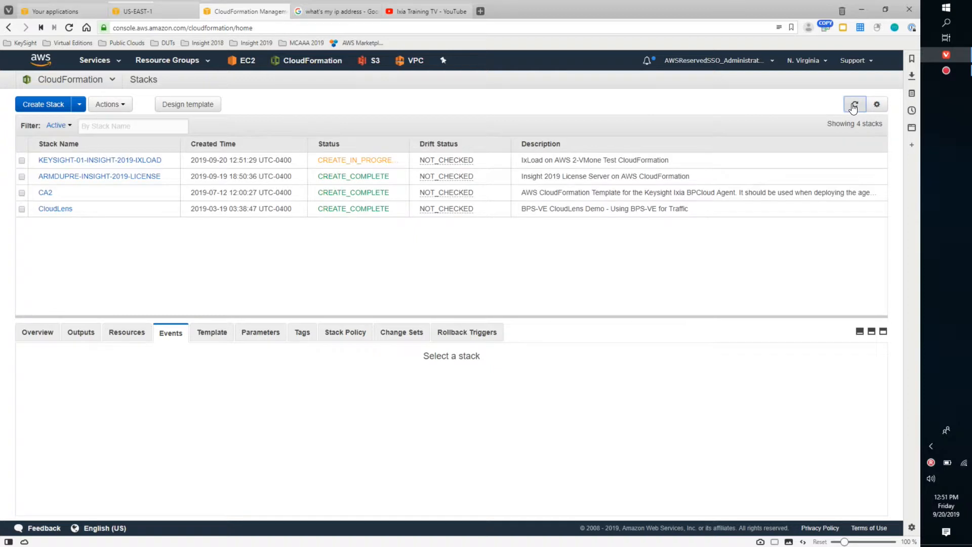
{"action": "left_click", "coordinate": [21, 161]}
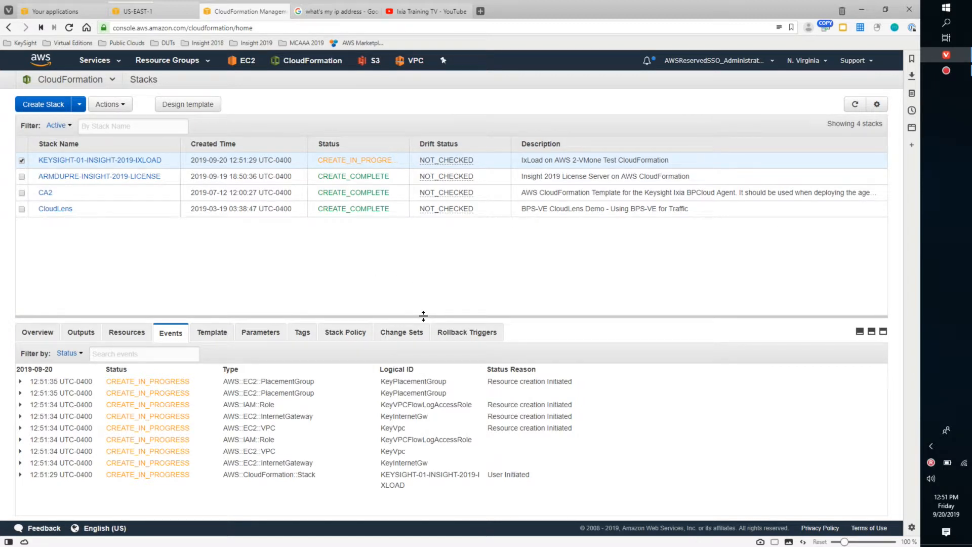
{"action": "left_click_drag", "start_coordinate": [424, 316], "coordinate": [447, 283]}
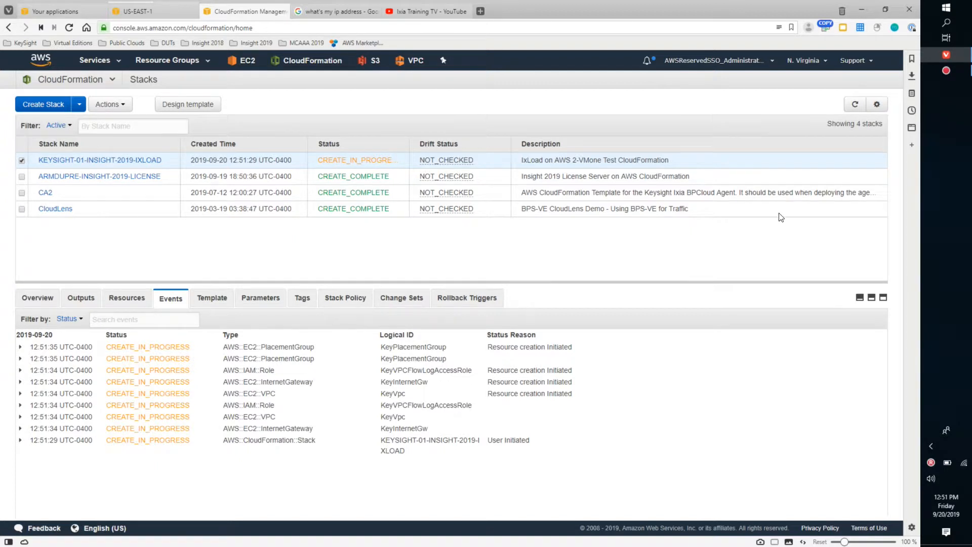
- Refresh the selected stack's events repeatedly to monitor resource creation, enlarging the events pane further
{"action": "left_click", "coordinate": [854, 107]}
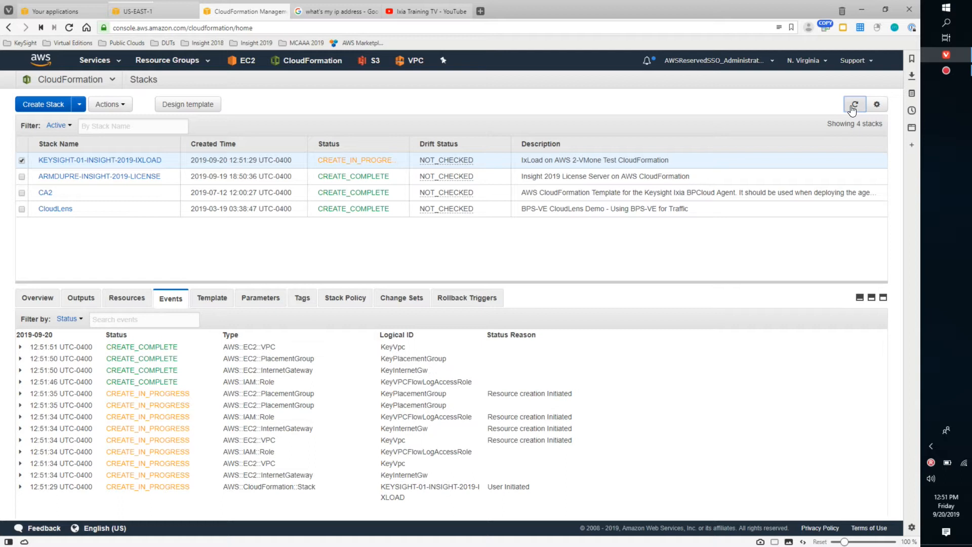
{"action": "left_click", "coordinate": [853, 107]}
{"action": "left_click", "coordinate": [852, 108]}
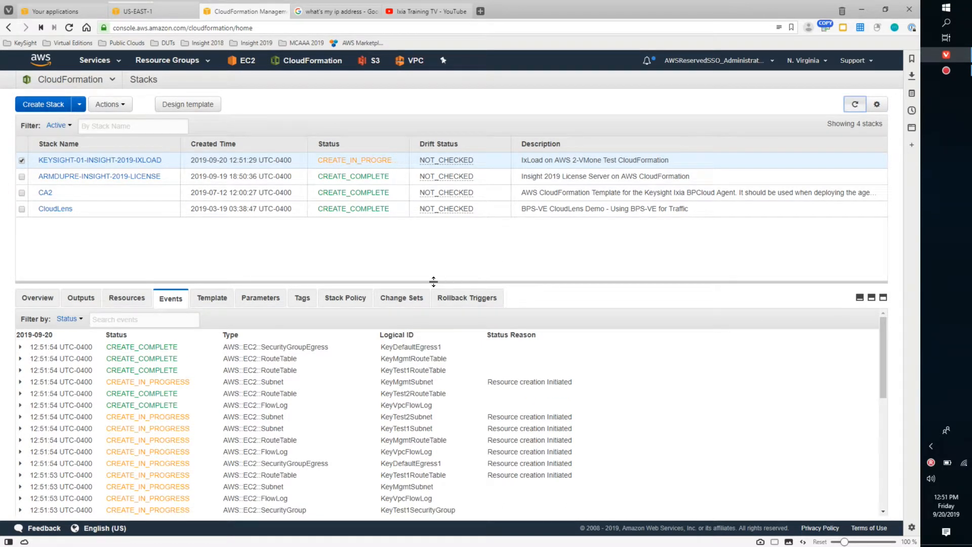
{"action": "left_click_drag", "start_coordinate": [433, 282], "coordinate": [436, 253]}
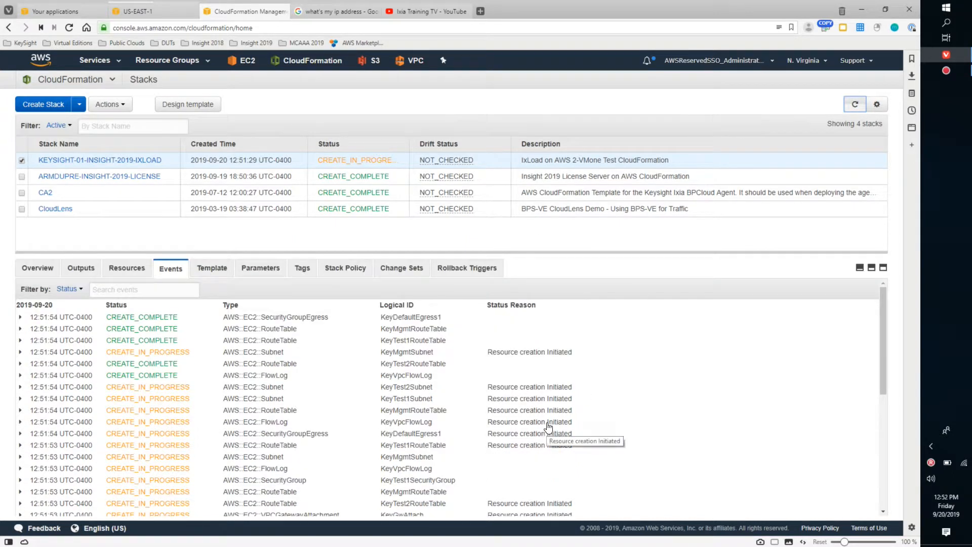
{"action": "left_click", "coordinate": [854, 107]}
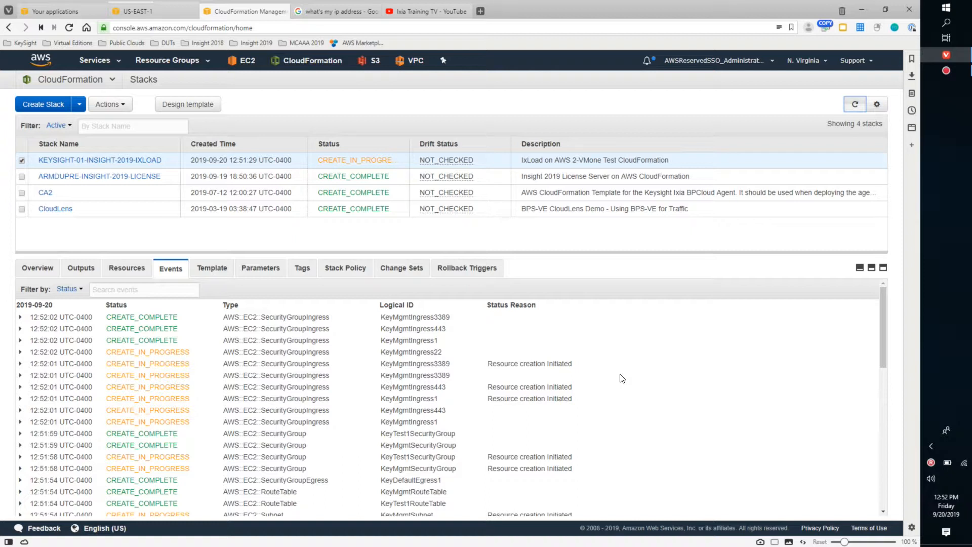
- Examine the selected stack's template, including its region map of AMI IDs, its variable map and its resource definitions
{"action": "left_click", "coordinate": [211, 268]}
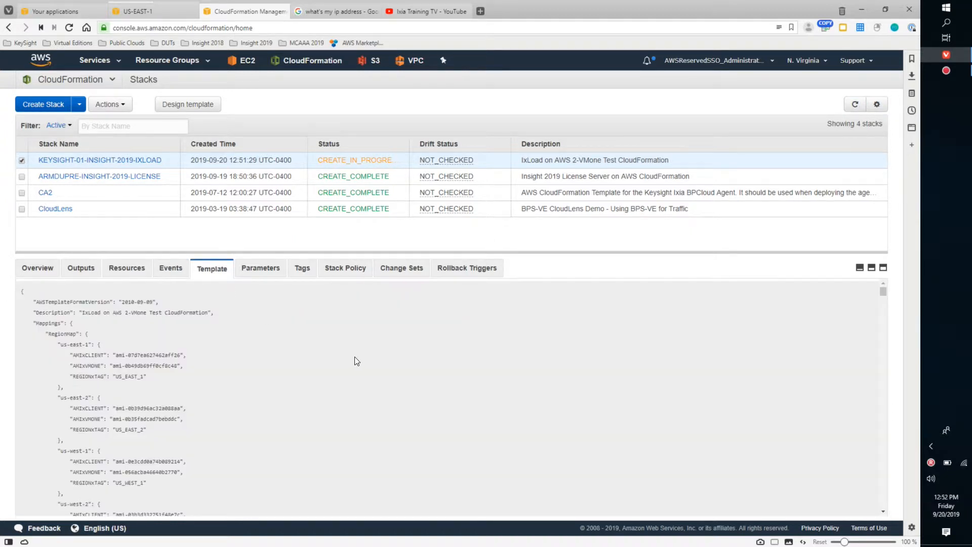
{"action": "scroll", "coordinate": [374, 387], "scroll_direction": "down", "scroll_amount": 15}
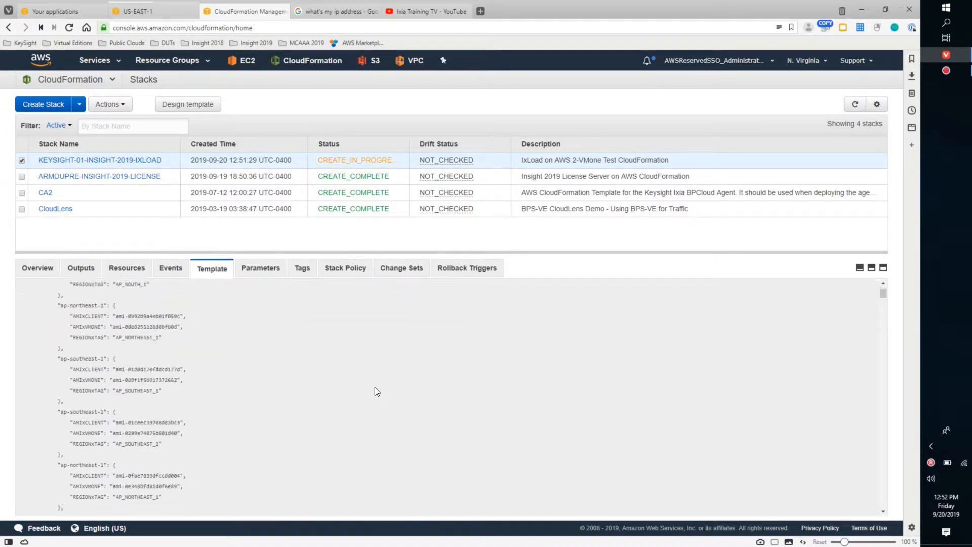
{"action": "scroll", "coordinate": [374, 387], "scroll_direction": "up", "scroll_amount": 10}
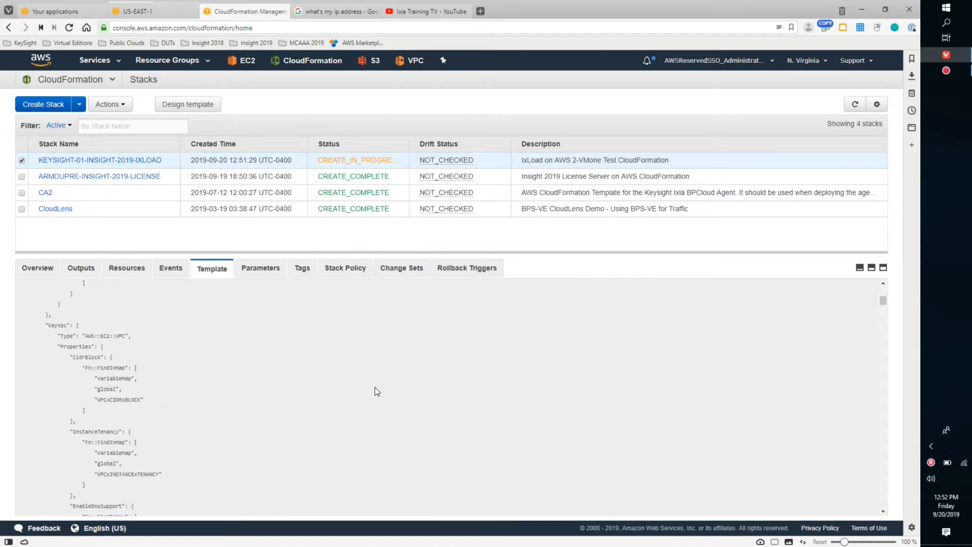
{"action": "scroll", "coordinate": [375, 388], "scroll_direction": "up", "scroll_amount": 6}
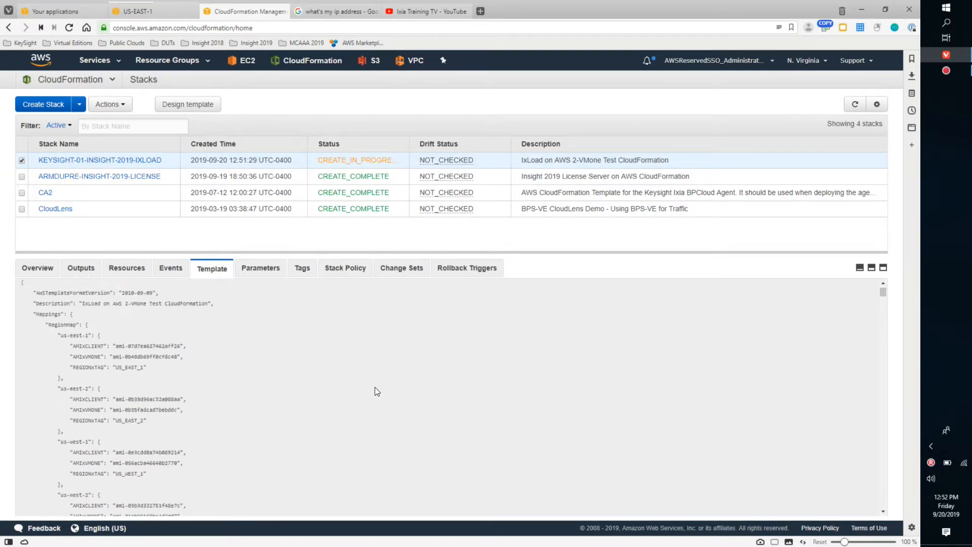
{"action": "scroll", "coordinate": [374, 387], "scroll_direction": "down", "scroll_amount": 1}
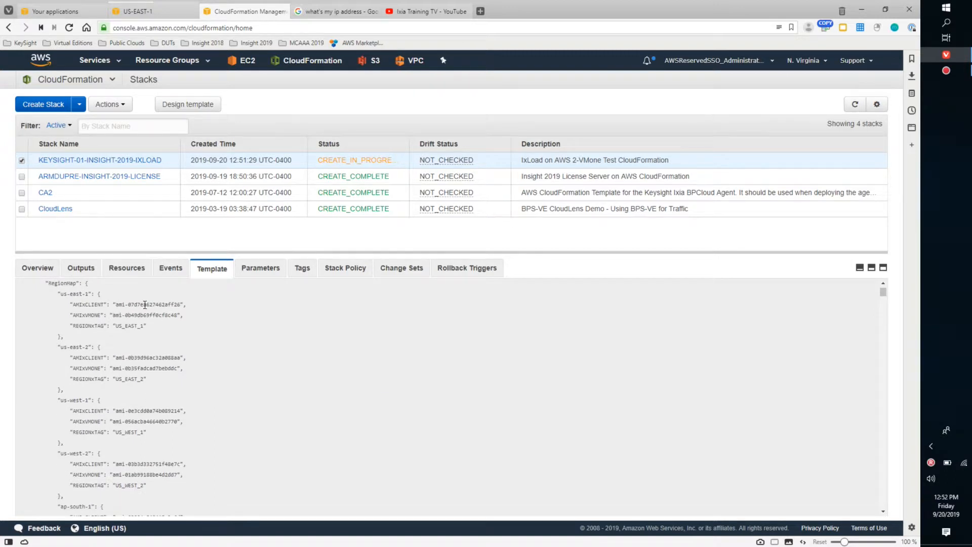
{"action": "scroll", "coordinate": [269, 397], "scroll_direction": "down", "scroll_amount": 10}
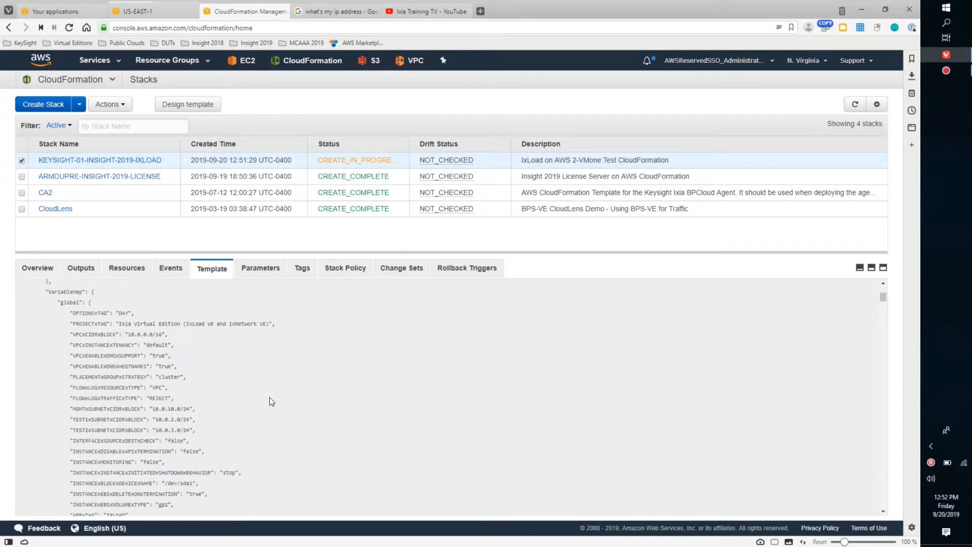
{"action": "scroll", "coordinate": [269, 396], "scroll_direction": "down", "scroll_amount": 2}
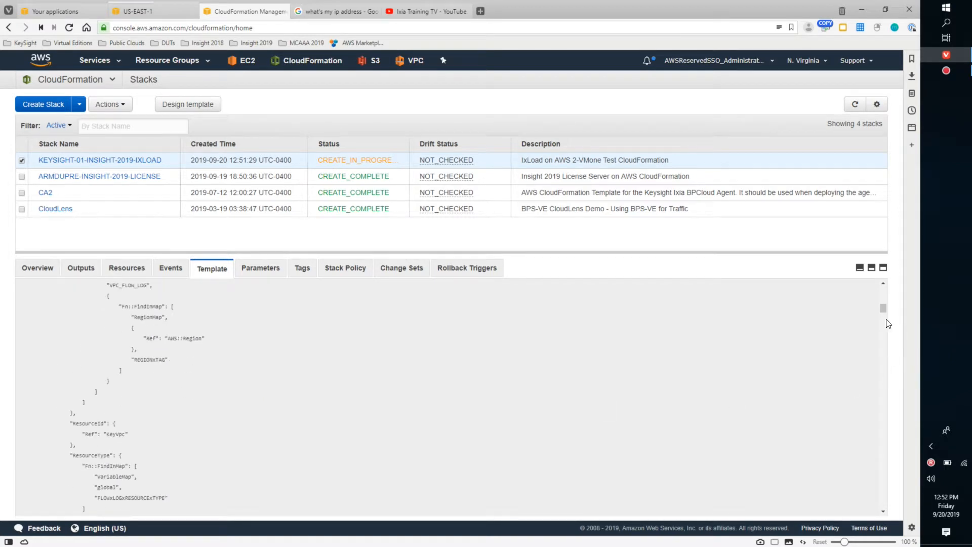
{"action": "left_click_drag", "start_coordinate": [880, 306], "coordinate": [874, 285]}
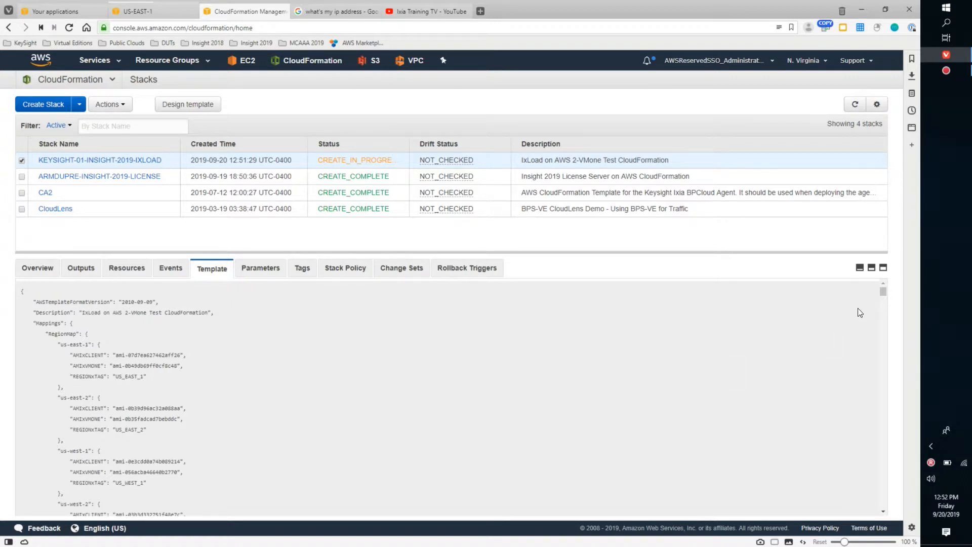
{"action": "left_click_drag", "start_coordinate": [884, 292], "coordinate": [821, 446]}
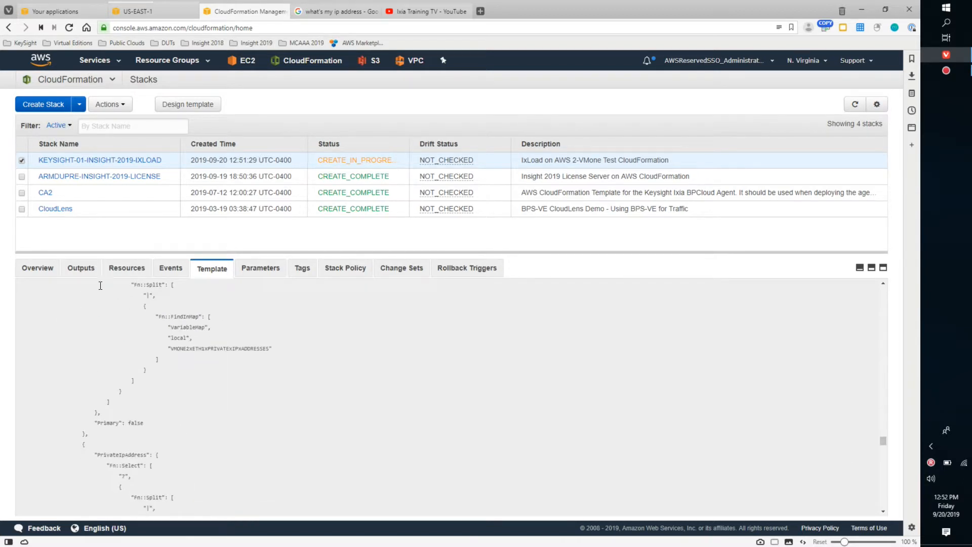
- Return to the stack's events and refresh them to check the progress of the instances and Elastic IPs
{"action": "left_click", "coordinate": [170, 268]}
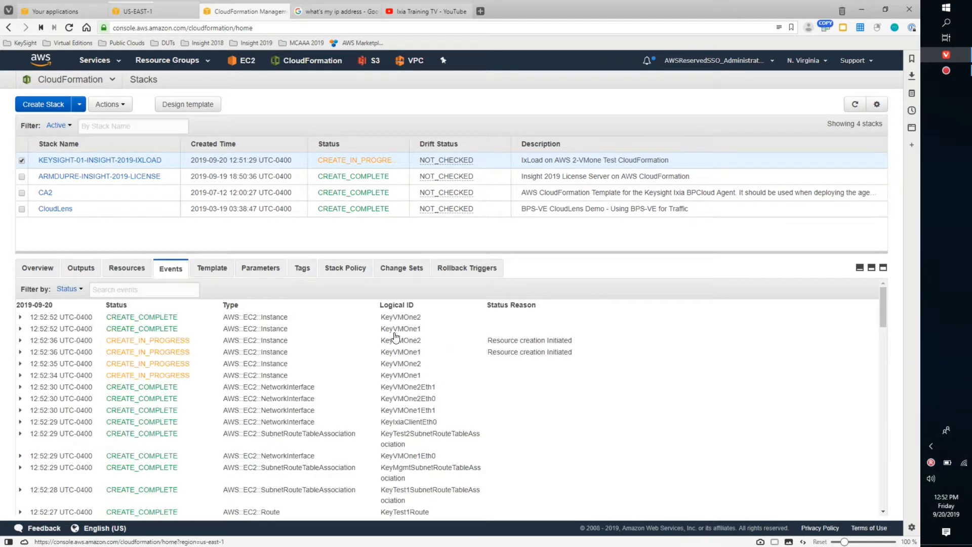
{"action": "left_click", "coordinate": [854, 107]}
{"action": "left_click", "coordinate": [855, 106]}
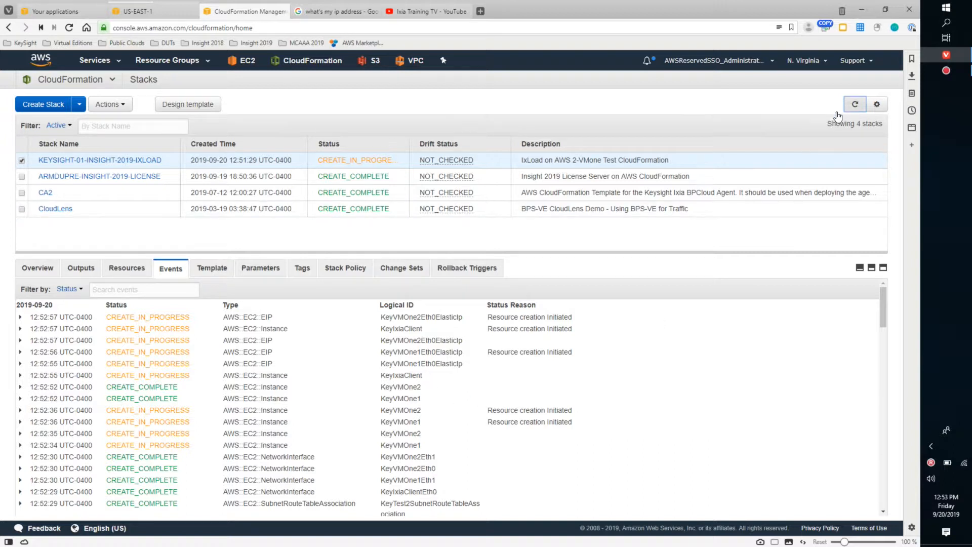
- Switch to the EC2 instances page for US-EAST-1 and refresh the list of running instances
{"action": "mouse_move", "coordinate": [139, 10]}
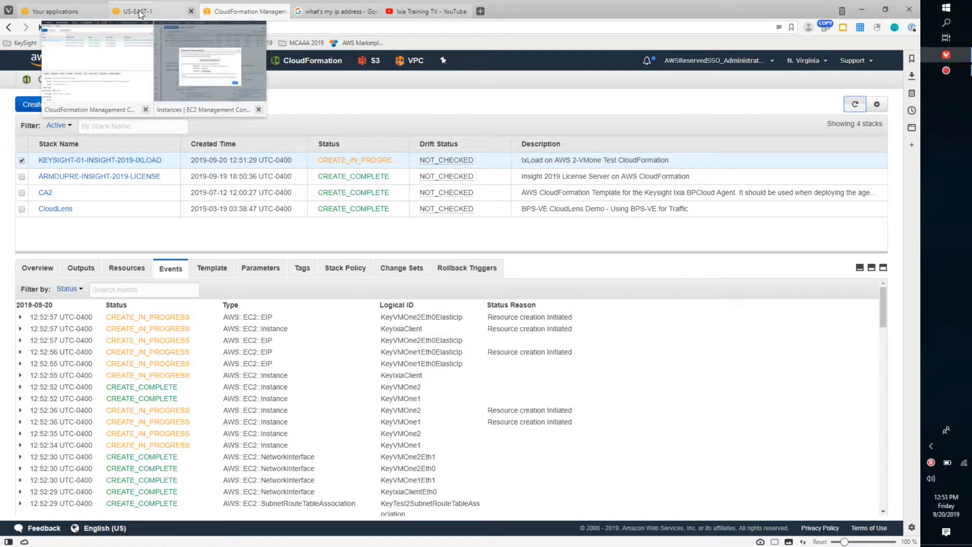
{"action": "left_click", "coordinate": [138, 10]}
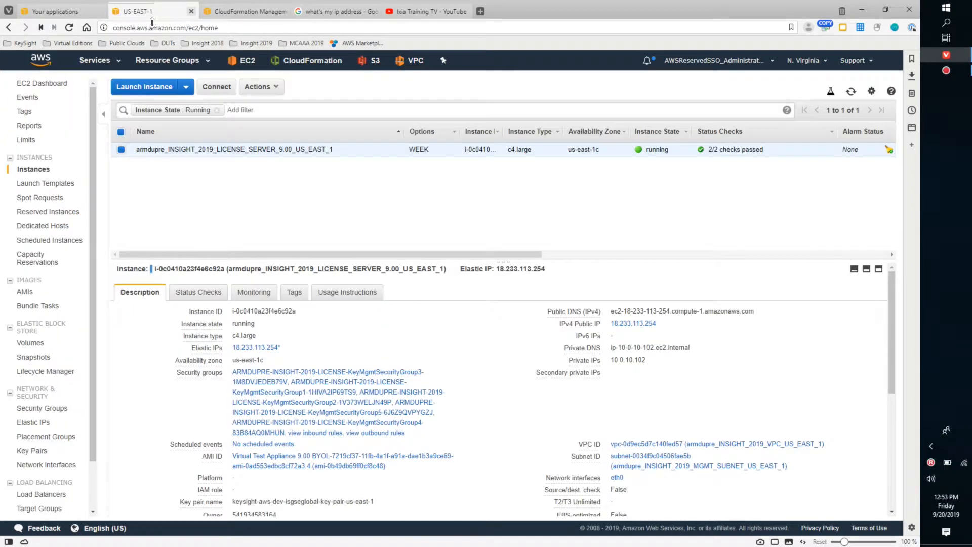
{"action": "left_click", "coordinate": [851, 92]}
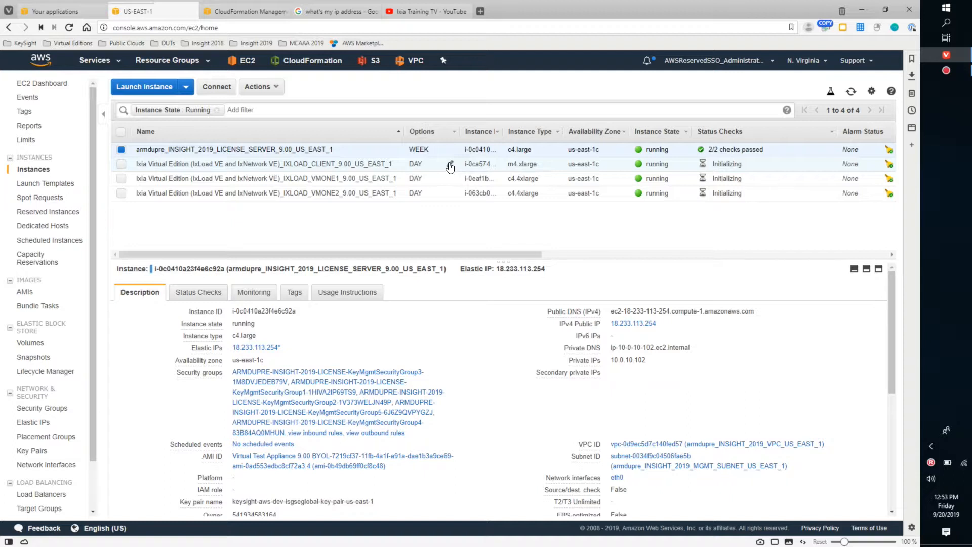
- Set the Options tag to MANUAL for the IXLOAD_CLIENT, IXLOAD_VMONE1 and IXLOAD_VMONE2 instances
{"action": "left_click", "coordinate": [450, 164]}
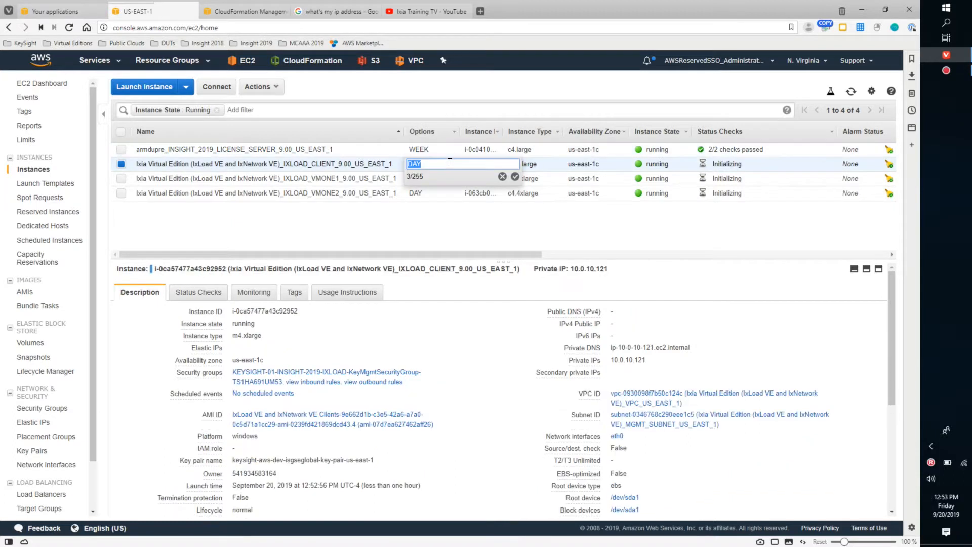
{"action": "type", "text": "MANUAL"}
{"action": "left_click", "coordinate": [515, 177]}
{"action": "left_click", "coordinate": [450, 178]}
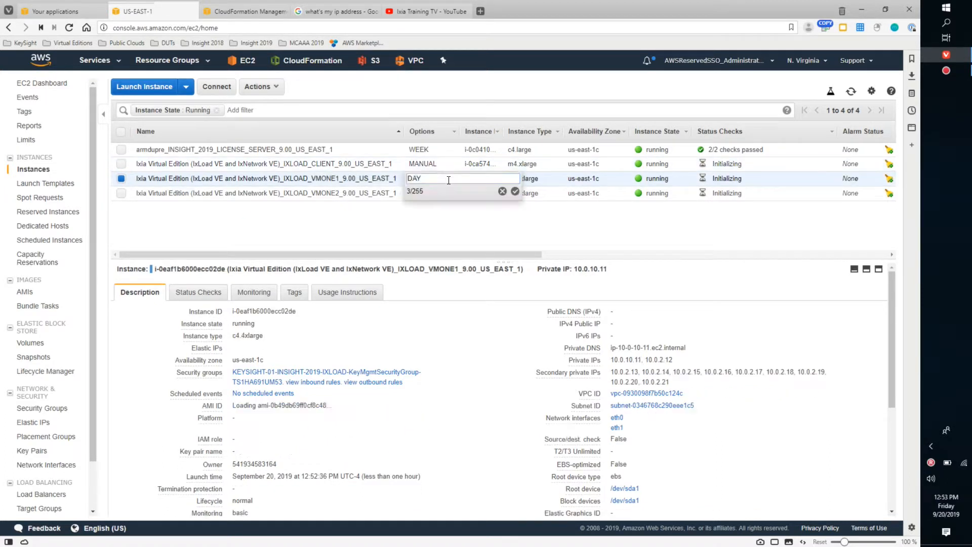
{"action": "type", "text": "MANUAL"}
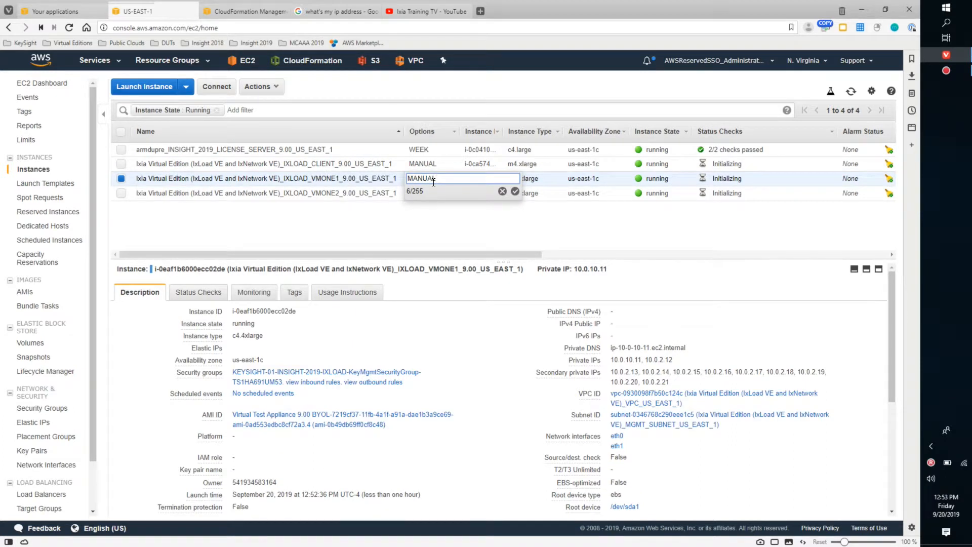
{"action": "left_click", "coordinate": [515, 192]}
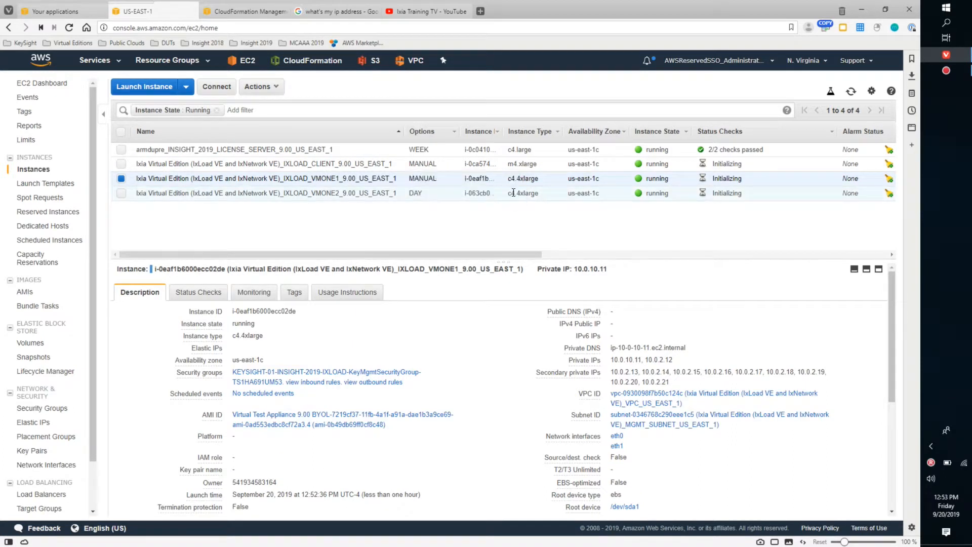
{"action": "left_click", "coordinate": [449, 194]}
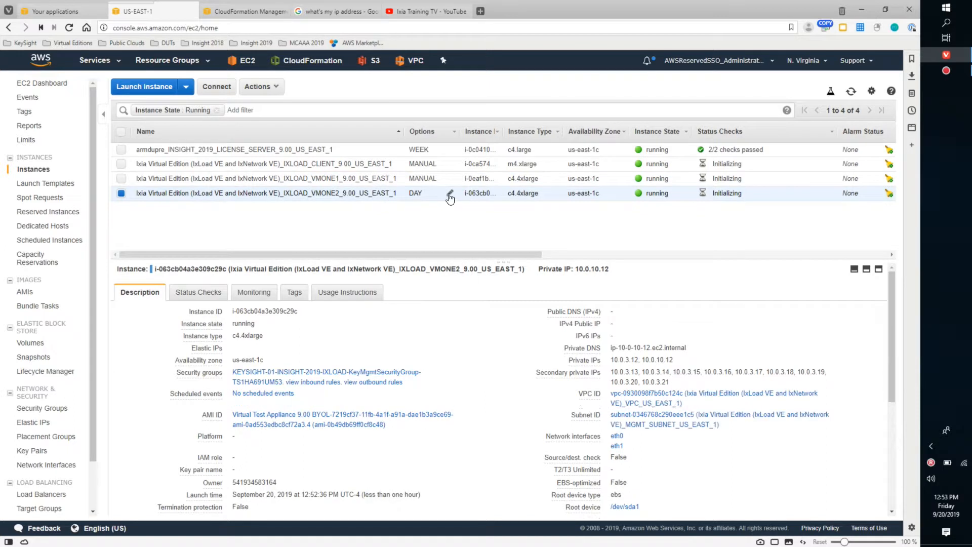
{"action": "type", "text": "MANUAL"}
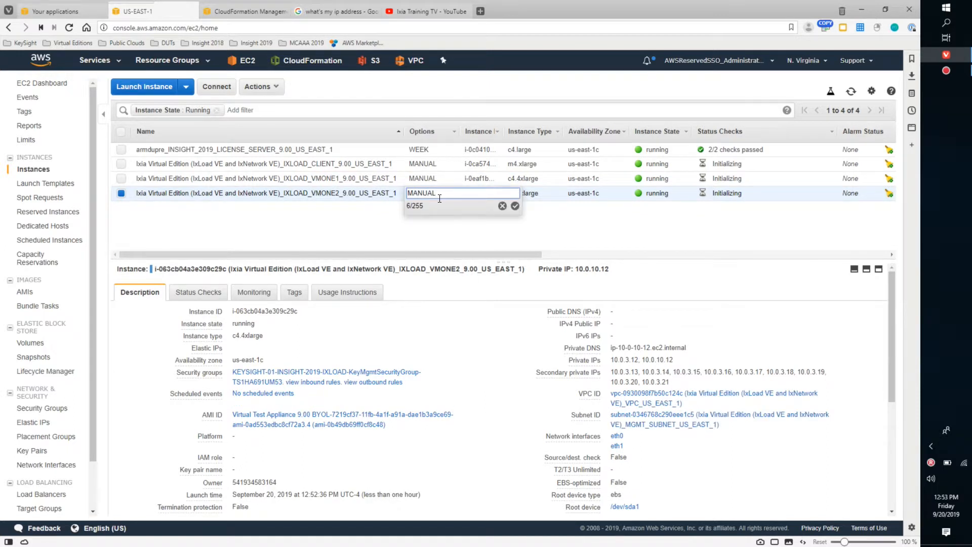
{"action": "left_click", "coordinate": [515, 206]}
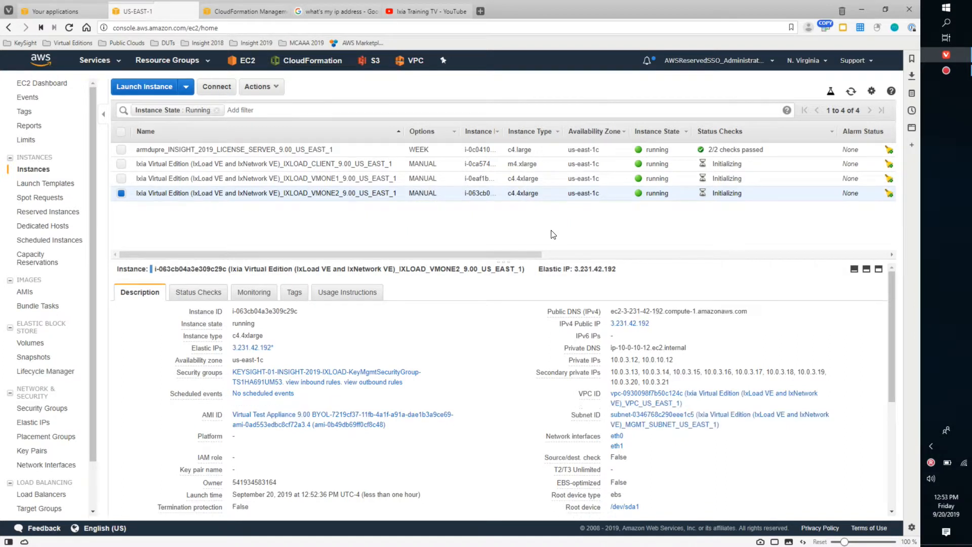
- Deselect the IXLOAD_VMONE2 instance and refresh the instance list to monitor the status checks
{"action": "left_click", "coordinate": [852, 94]}
{"action": "left_click", "coordinate": [121, 193]}
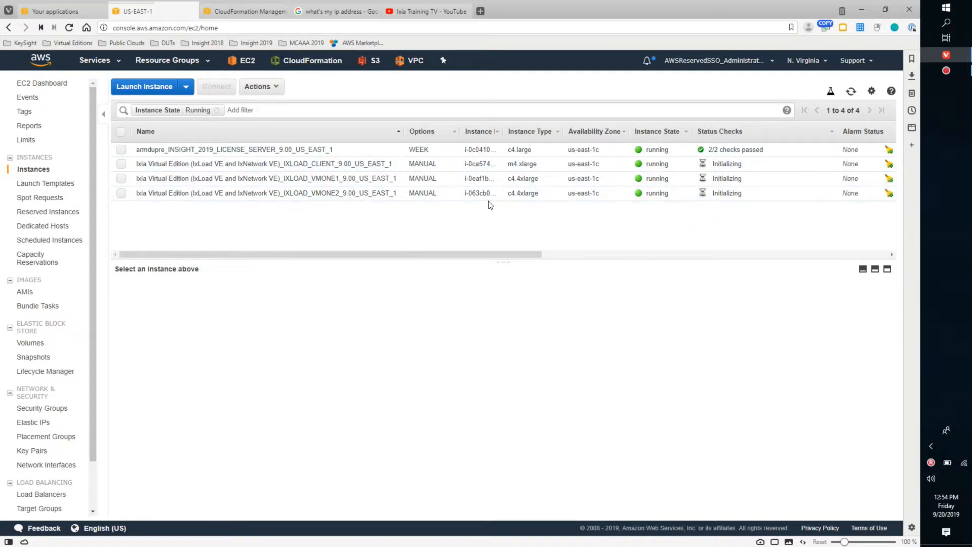
{"action": "left_click", "coordinate": [851, 92]}
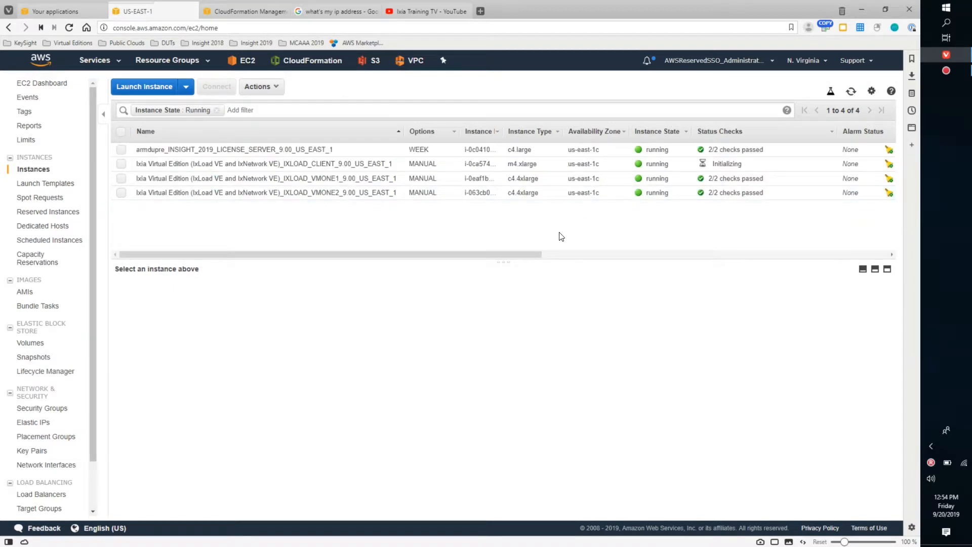
- Select the IXLOAD_VMONE1 instance, enlarge its details pane and examine its IP addresses and the eth0 and eth1 interfaces
{"action": "left_click_drag", "start_coordinate": [501, 257], "coordinate": [387, 270]}
{"action": "left_click", "coordinate": [122, 178]}
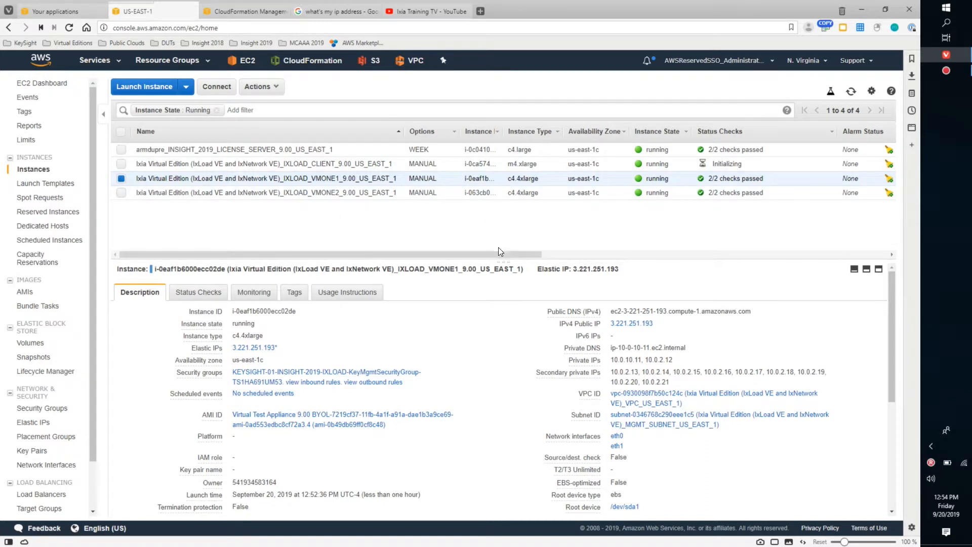
{"action": "left_click_drag", "start_coordinate": [500, 262], "coordinate": [499, 235]}
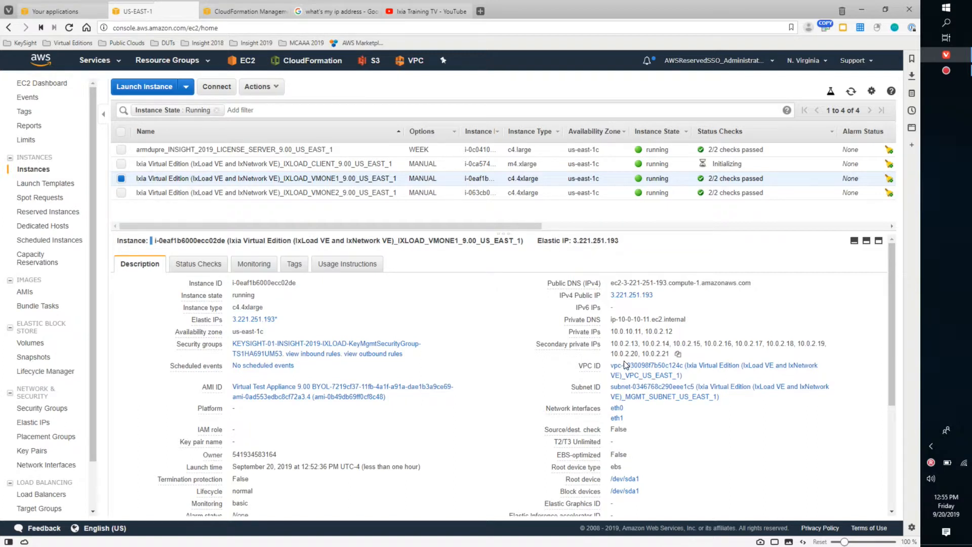
{"action": "left_click", "coordinate": [616, 408]}
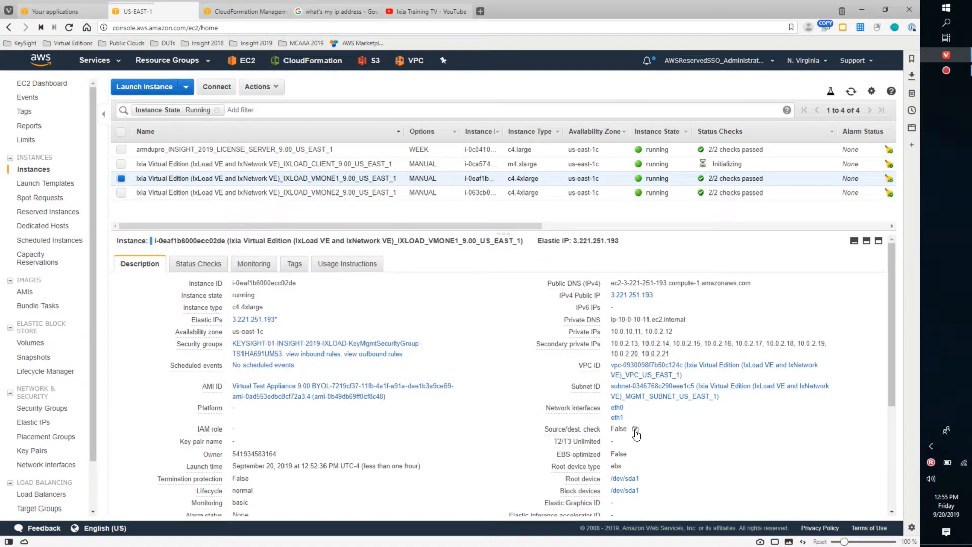
{"action": "mouse_move", "coordinate": [616, 421]}
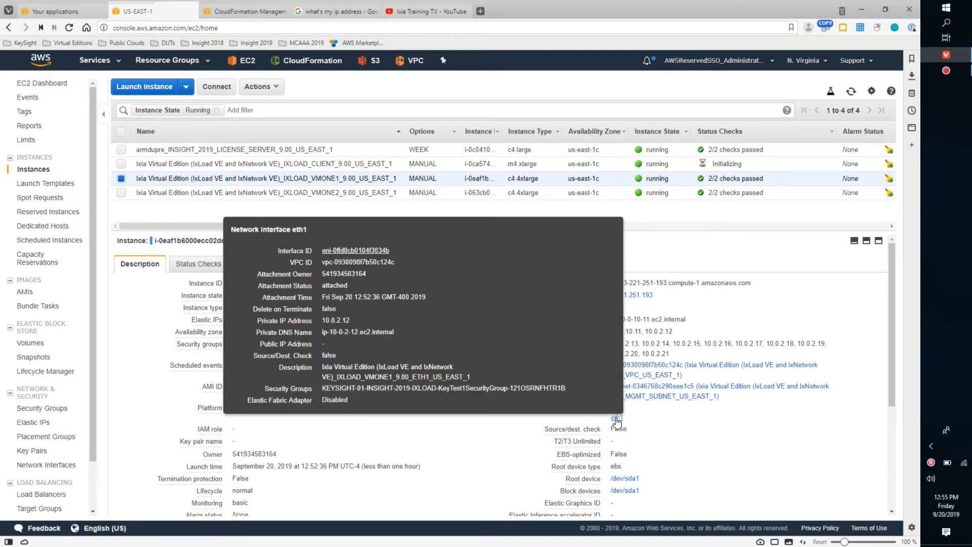
{"action": "mouse_move", "coordinate": [359, 325]}
{"action": "left_click", "coordinate": [719, 444]}
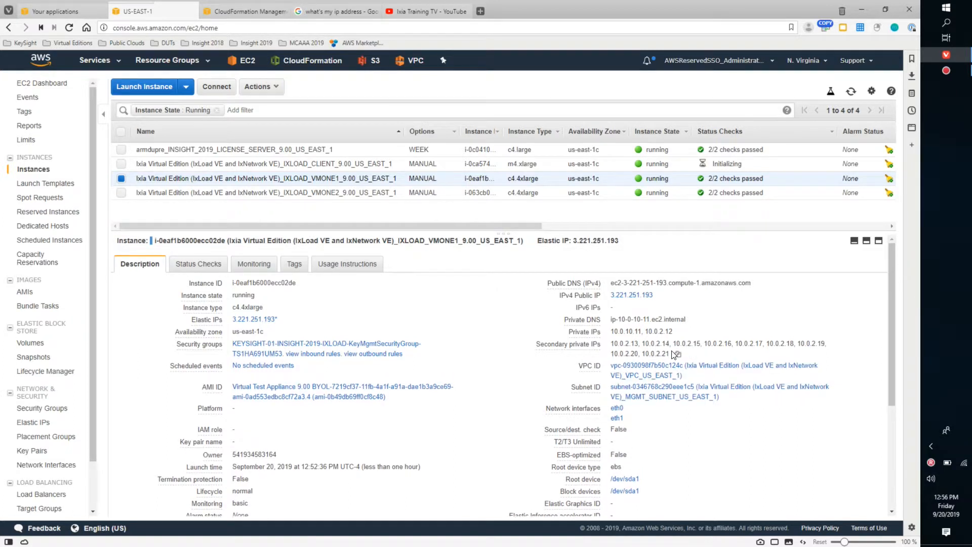
- Select only the IXLOAD_VMONE2 instance and examine the details of its eth0 and eth1 network interfaces
{"action": "left_click", "coordinate": [121, 178]}
{"action": "left_click", "coordinate": [121, 193]}
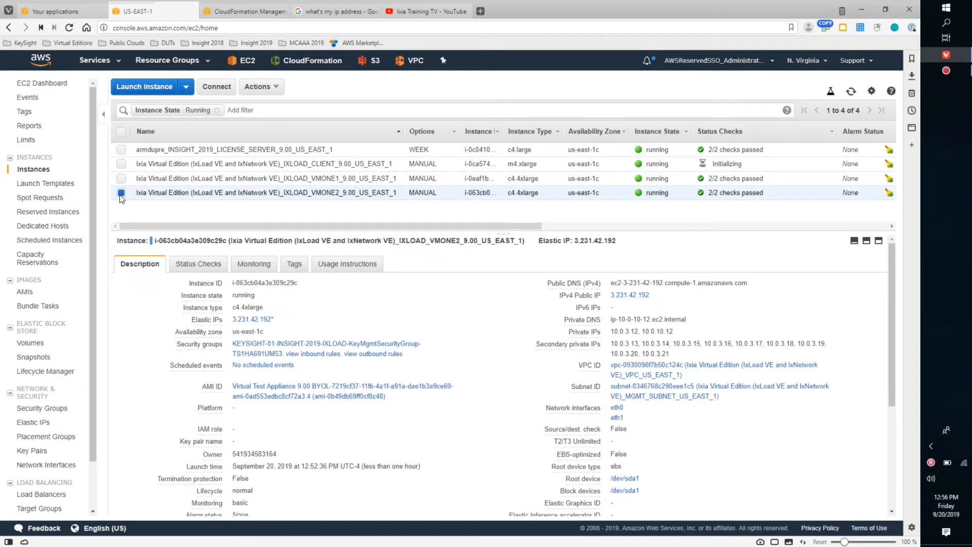
{"action": "left_click", "coordinate": [616, 408]}
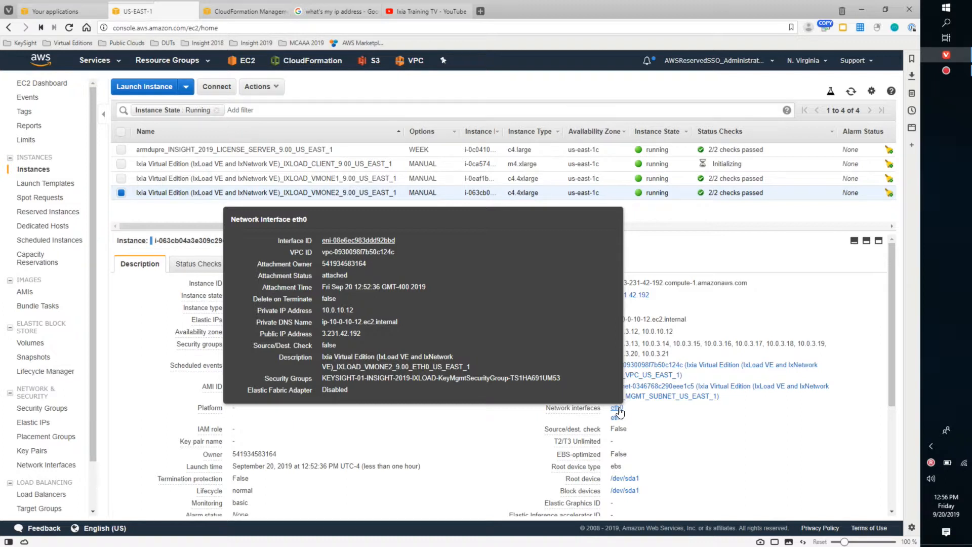
{"action": "left_click", "coordinate": [618, 411]}
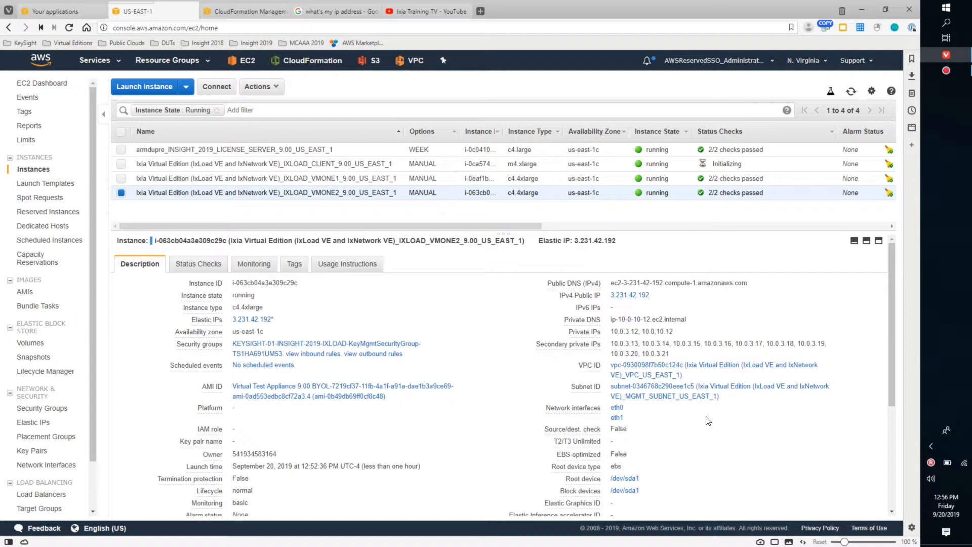
{"action": "left_click", "coordinate": [619, 418]}
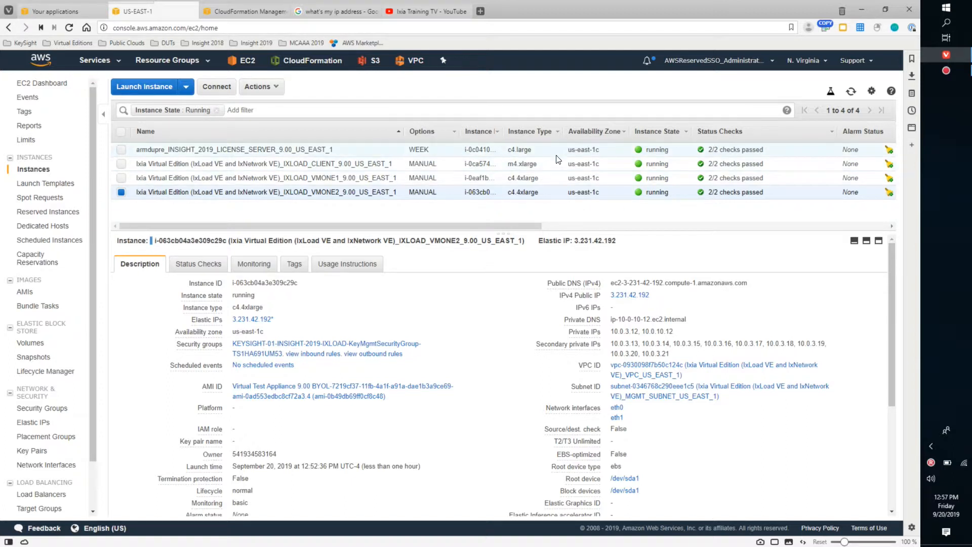
- Select only the IXLOAD_CLIENT instance and examine its IP addresses and description
{"action": "left_click", "coordinate": [121, 191]}
{"action": "left_click", "coordinate": [120, 166]}
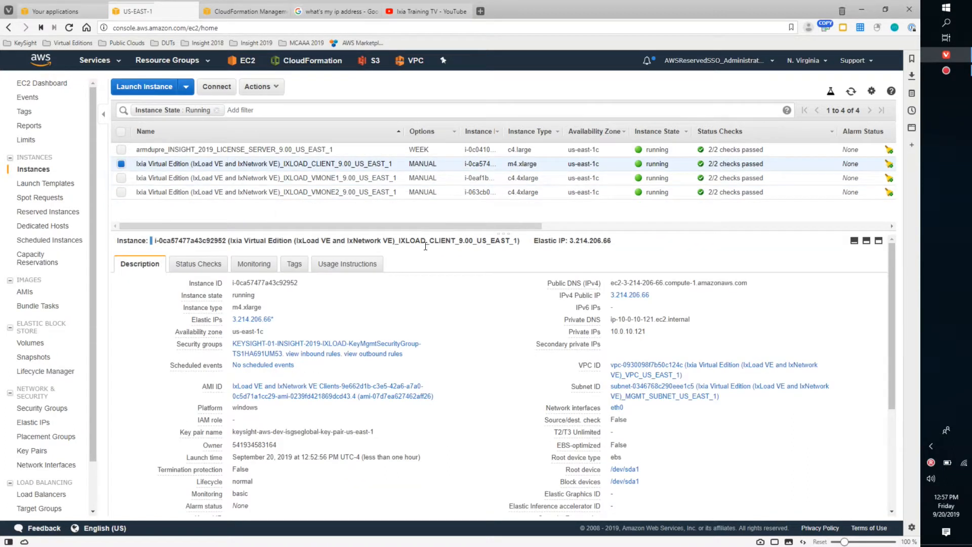
{"action": "left_click", "coordinate": [698, 320]}
- Check the default Windows administrator password retrieval for the IXLOAD_CLIENT instance, and close it without decrypting the password
{"action": "left_click", "coordinate": [268, 92]}
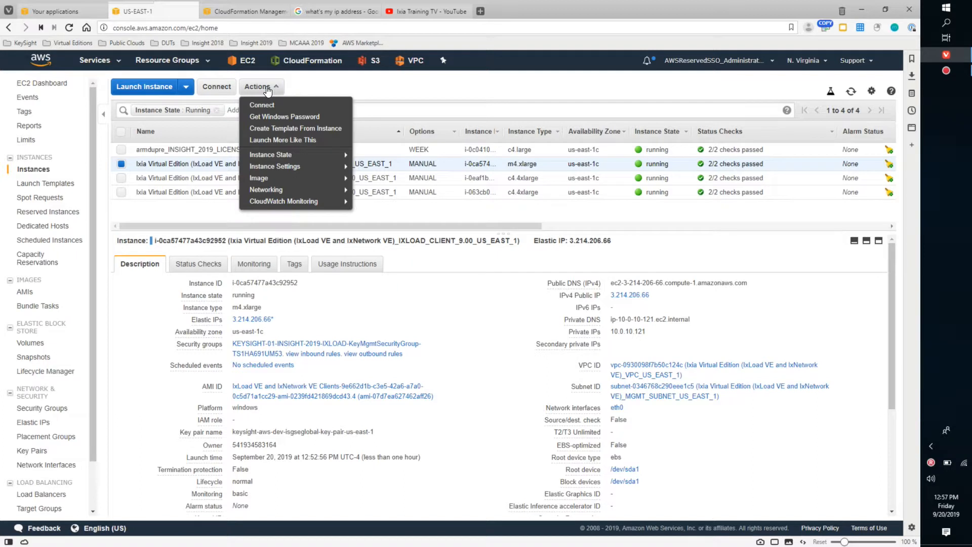
{"action": "left_click", "coordinate": [288, 118]}
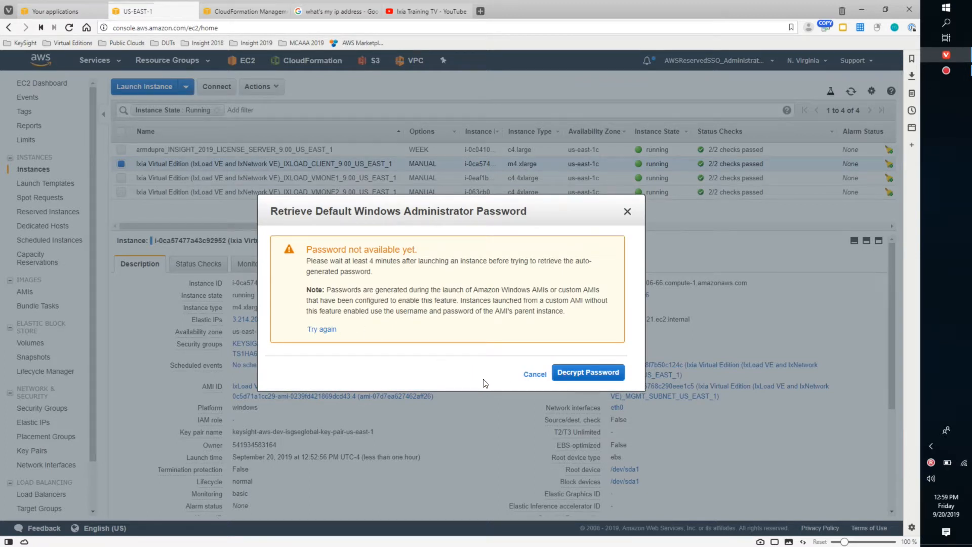
{"action": "left_click", "coordinate": [534, 376]}
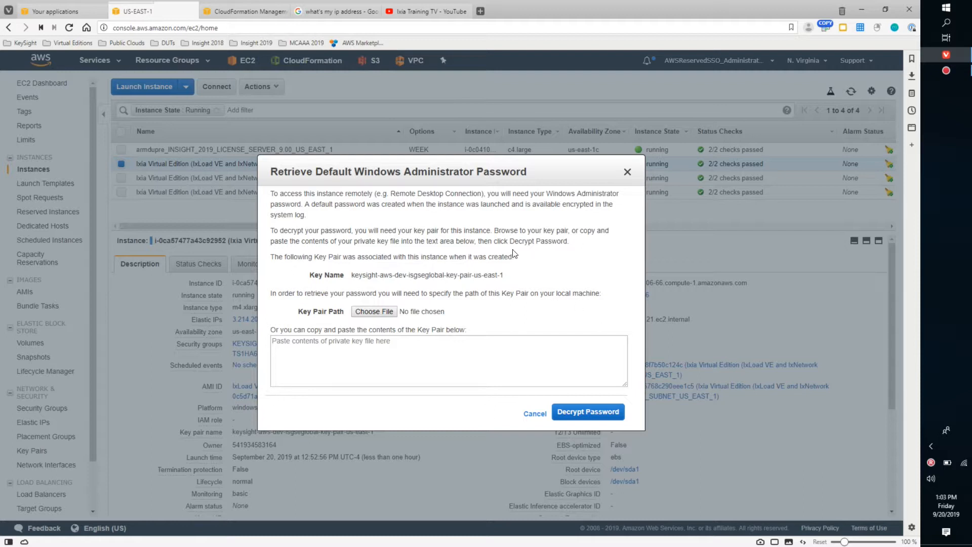
{"action": "left_click", "coordinate": [627, 174]}
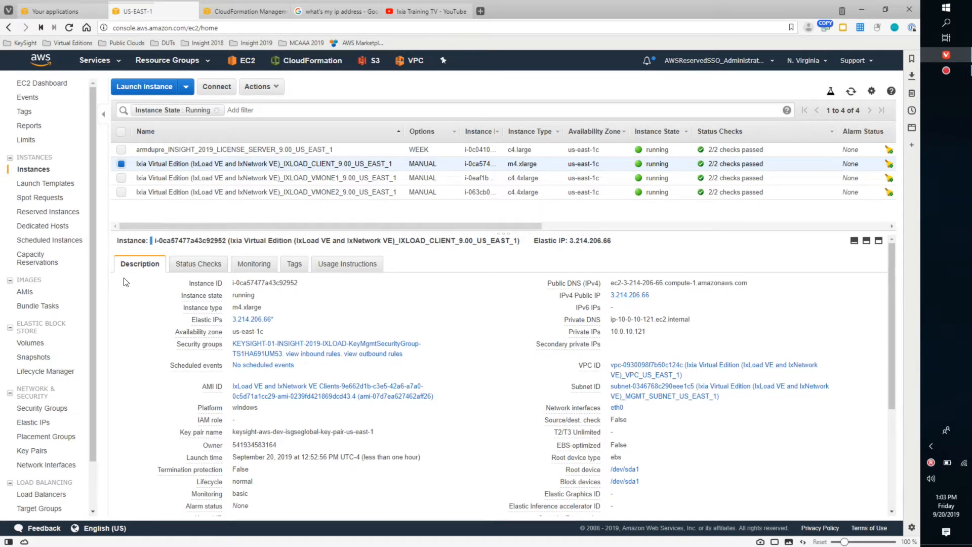
- Download the Remote Desktop file for connecting to the IXLOAD_CLIENT instance
{"action": "left_click_drag", "start_coordinate": [91, 221], "coordinate": [93, 267]}
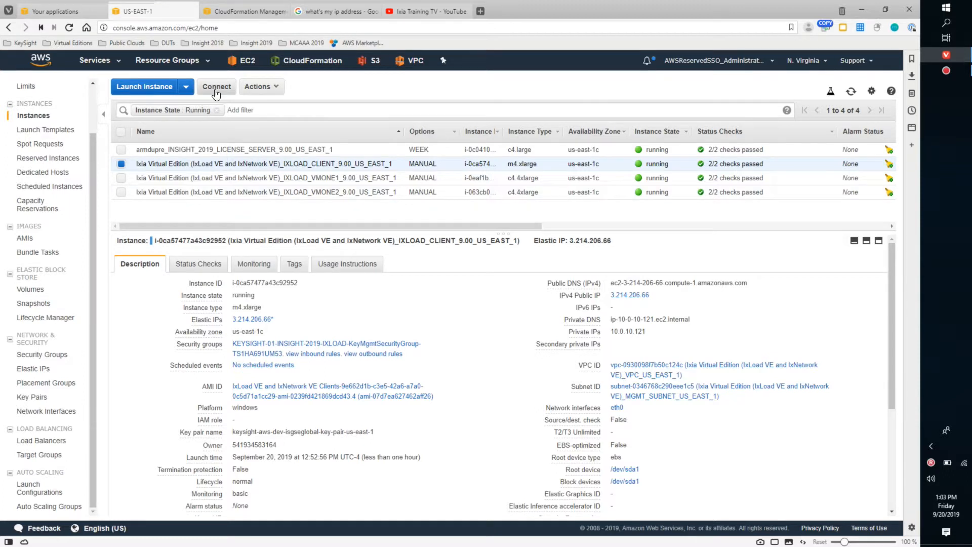
{"action": "left_click", "coordinate": [274, 88]}
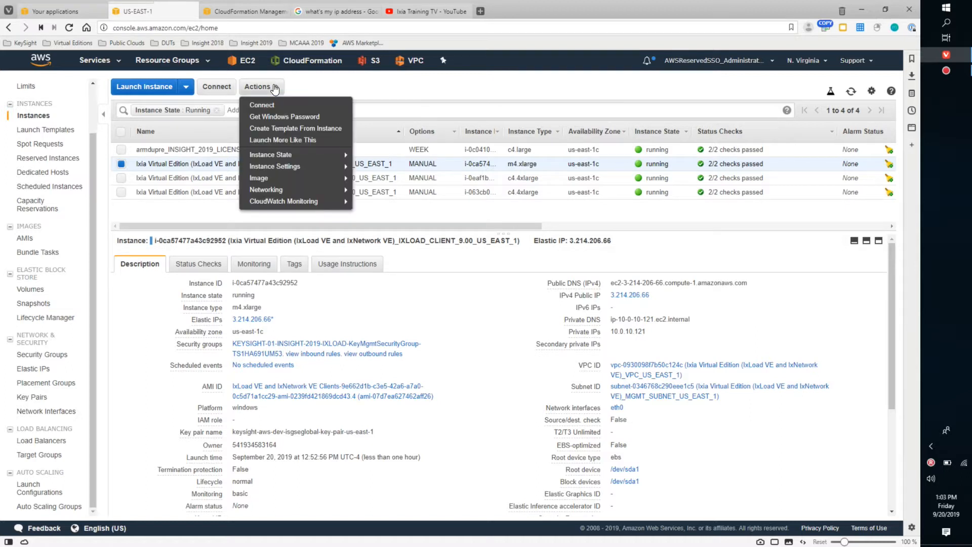
{"action": "left_click", "coordinate": [323, 82]}
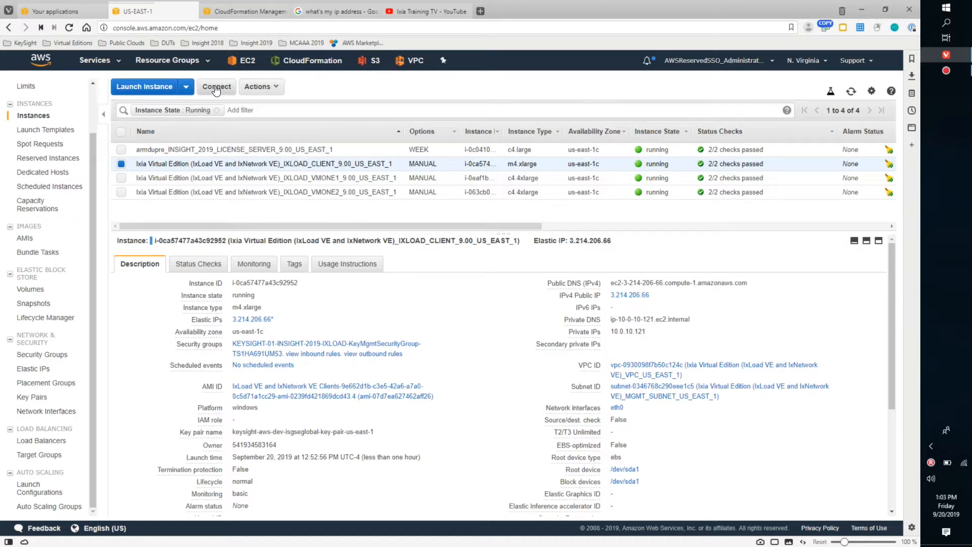
{"action": "left_click", "coordinate": [216, 89]}
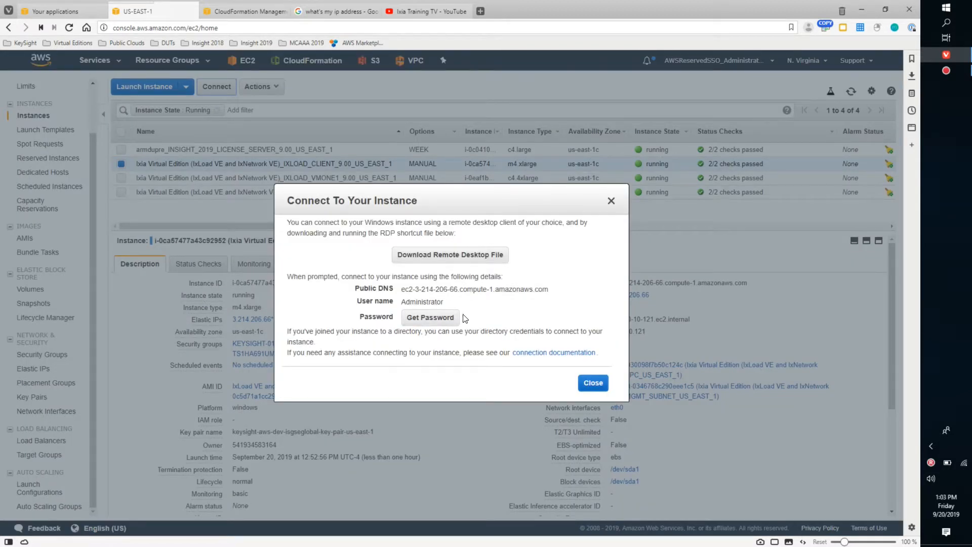
{"action": "left_click", "coordinate": [458, 258]}
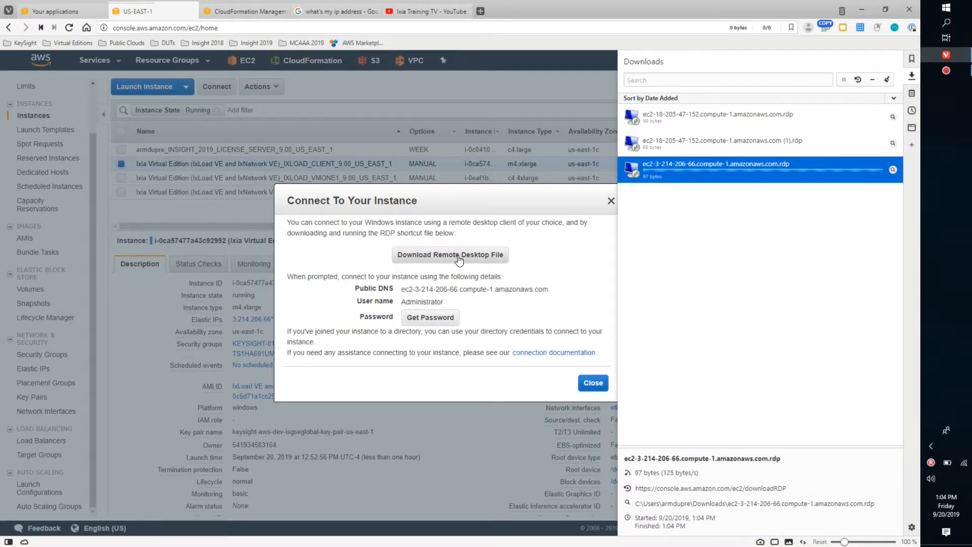
- Open the downloaded ec2-3-214-206-66.compute-1.amazonaws.com.rdp file, review the connection details and connect with clipboard and printer access allowed
{"action": "double_click", "coordinate": [713, 169]}
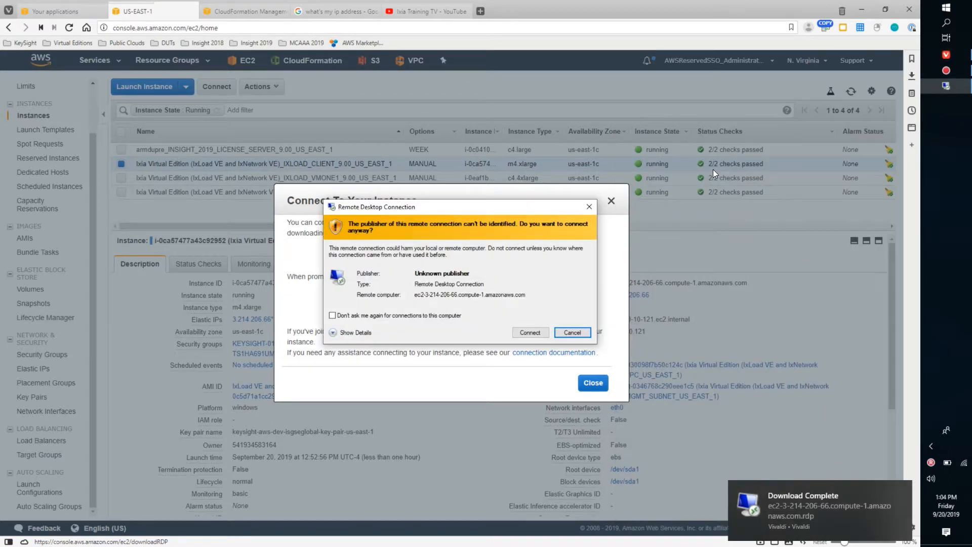
{"action": "left_click", "coordinate": [360, 333]}
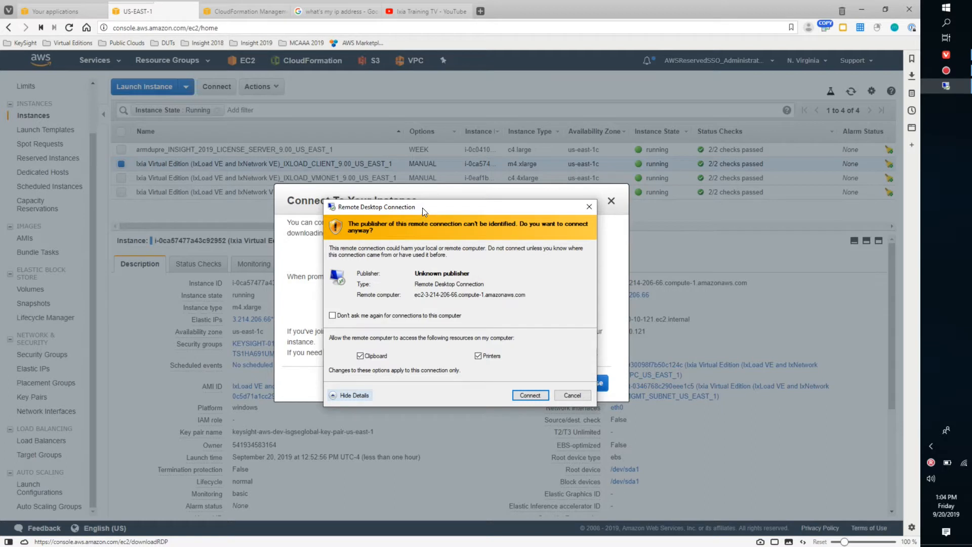
{"action": "left_click_drag", "start_coordinate": [422, 207], "coordinate": [411, 119]}
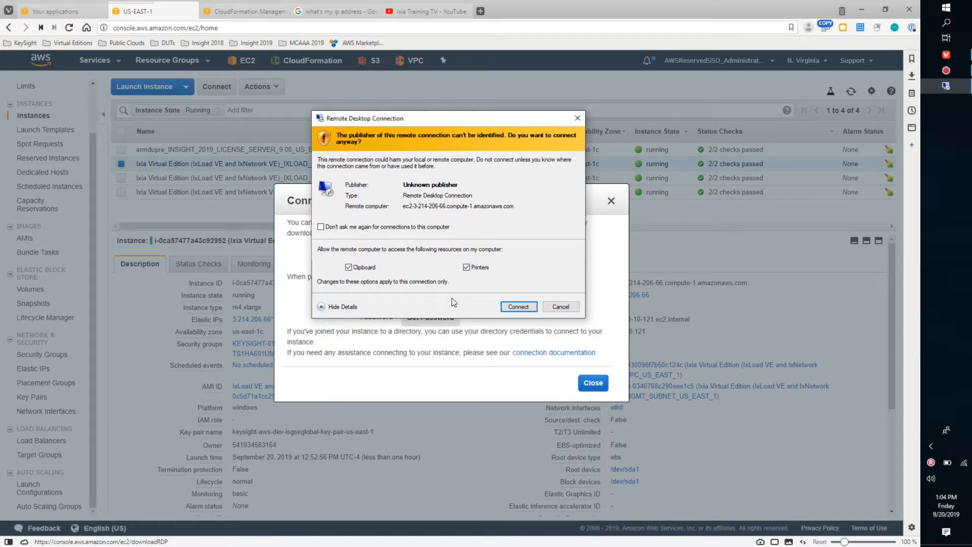
{"action": "left_click", "coordinate": [517, 307]}
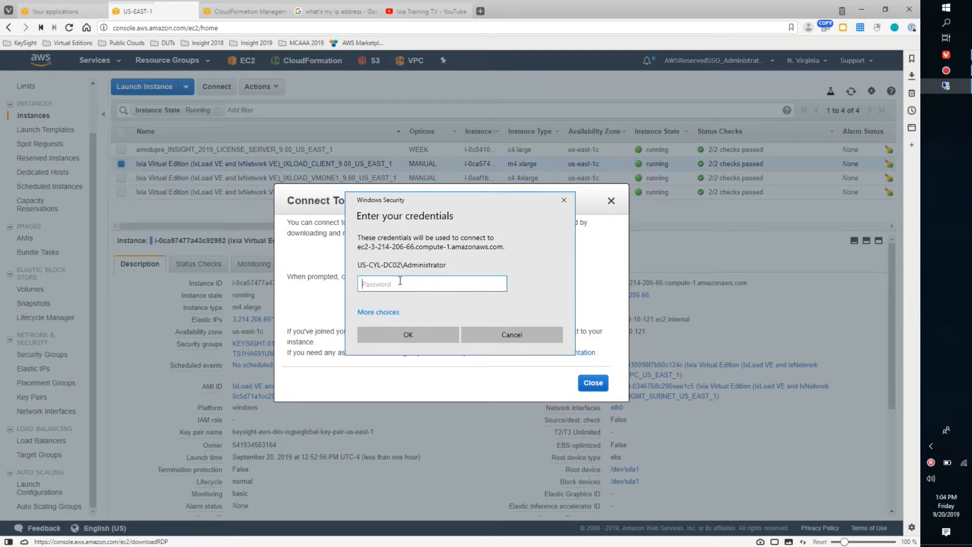
- Sign in to the remote client with the Administrator password despite the untrusted certificate, and decline network discovery
{"action": "key", "text": "ctrl+v"}
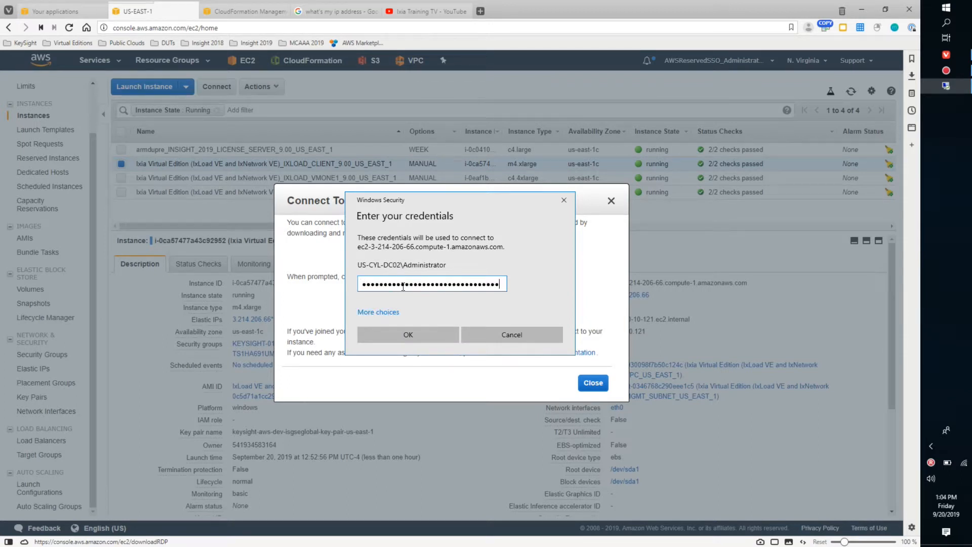
{"action": "left_click", "coordinate": [408, 333]}
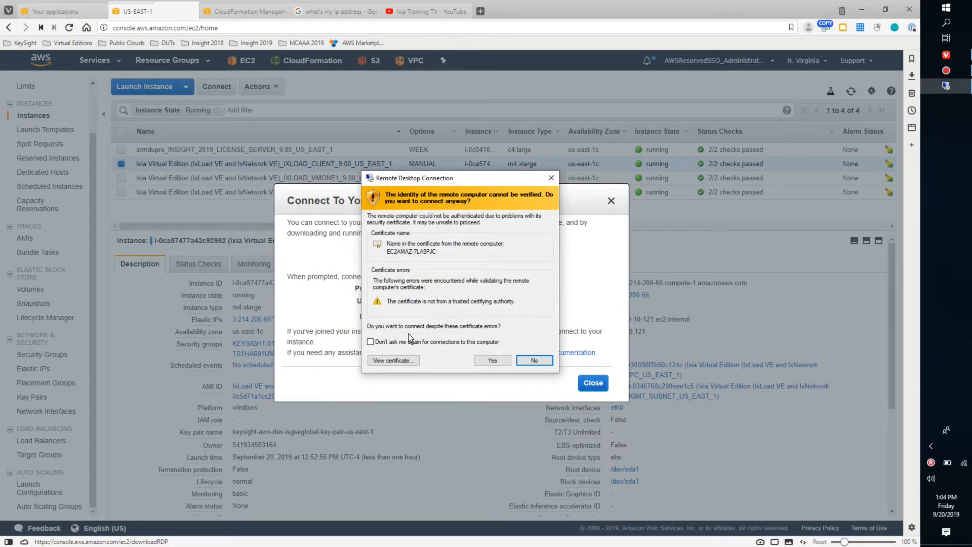
{"action": "left_click", "coordinate": [490, 361]}
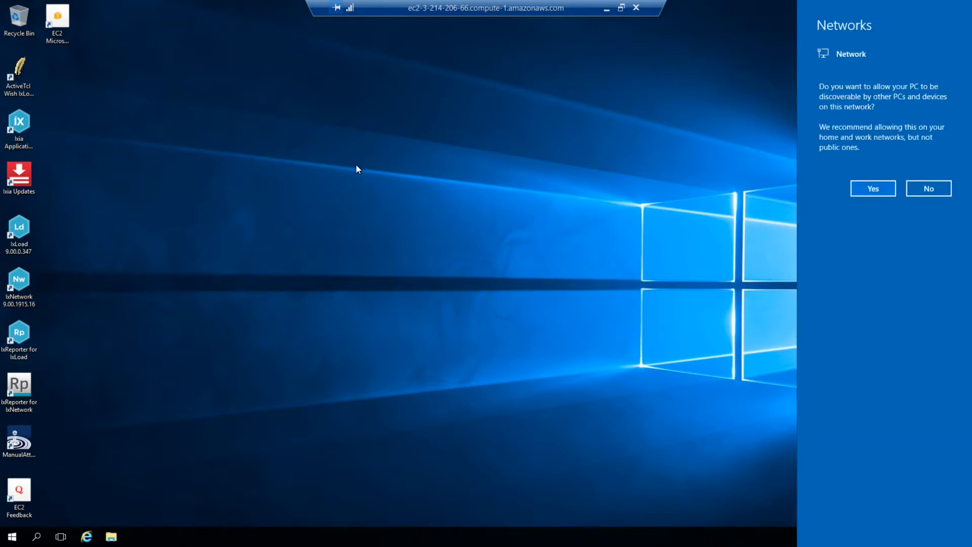
{"action": "left_click", "coordinate": [927, 188]}
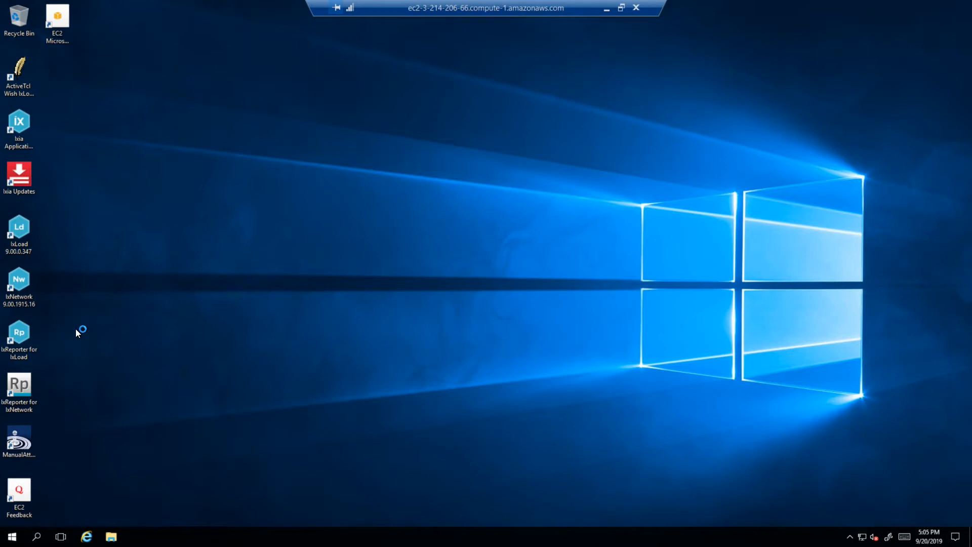
- Pin IxLoad 9.00.0.347 to the remote taskbar and delete all desktop shortcuts except the Recycle Bin
{"action": "left_click_drag", "start_coordinate": [18, 232], "coordinate": [136, 536]}
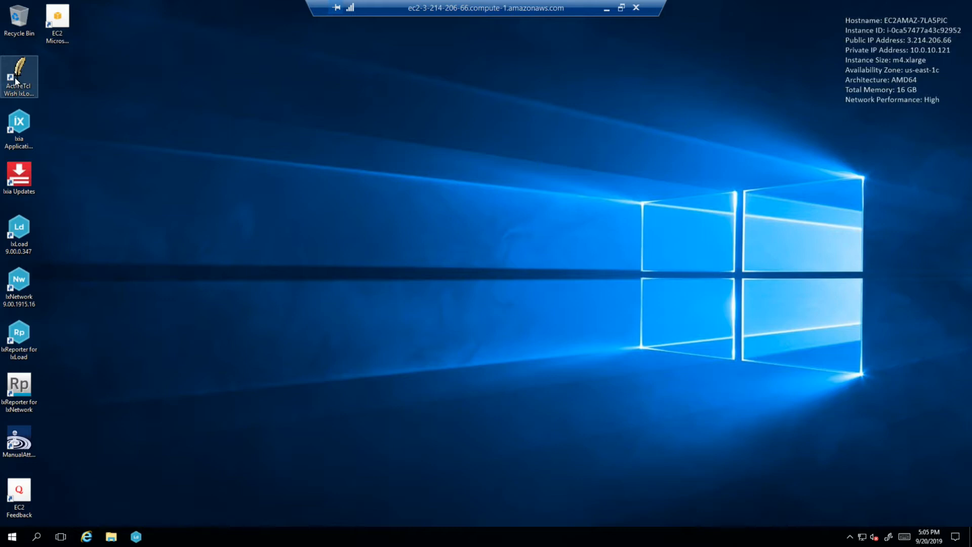
{"action": "left_click", "coordinate": [17, 478], "text": "shift"}
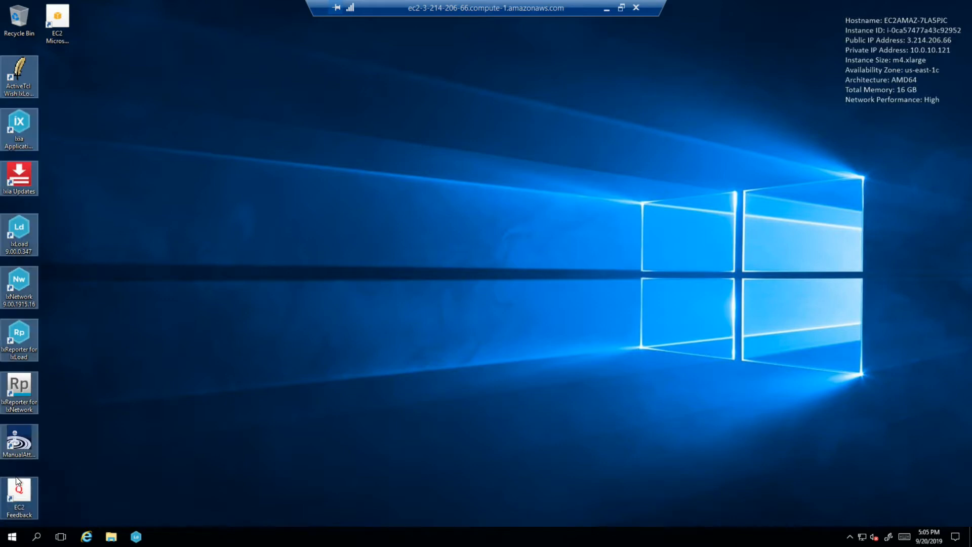
{"action": "right_click", "coordinate": [30, 180]}
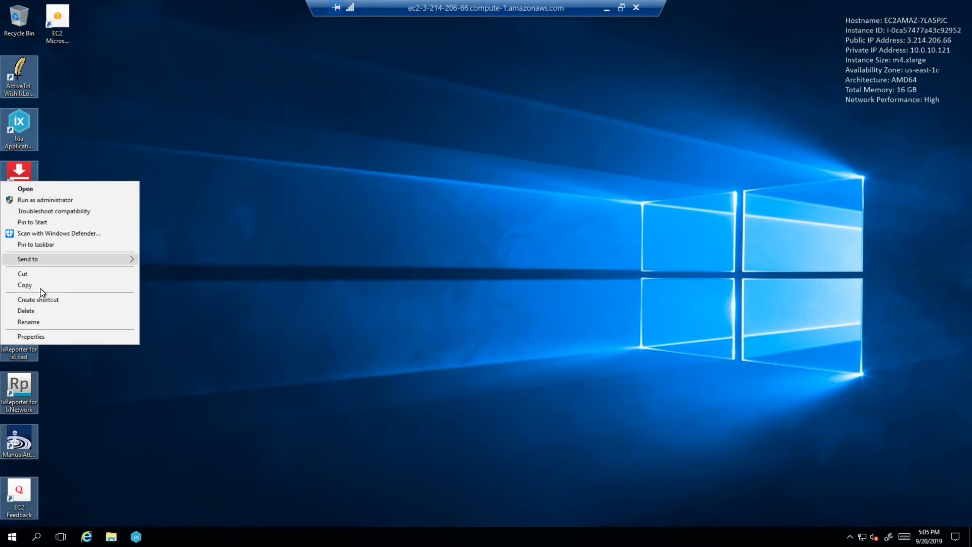
{"action": "left_click", "coordinate": [42, 308]}
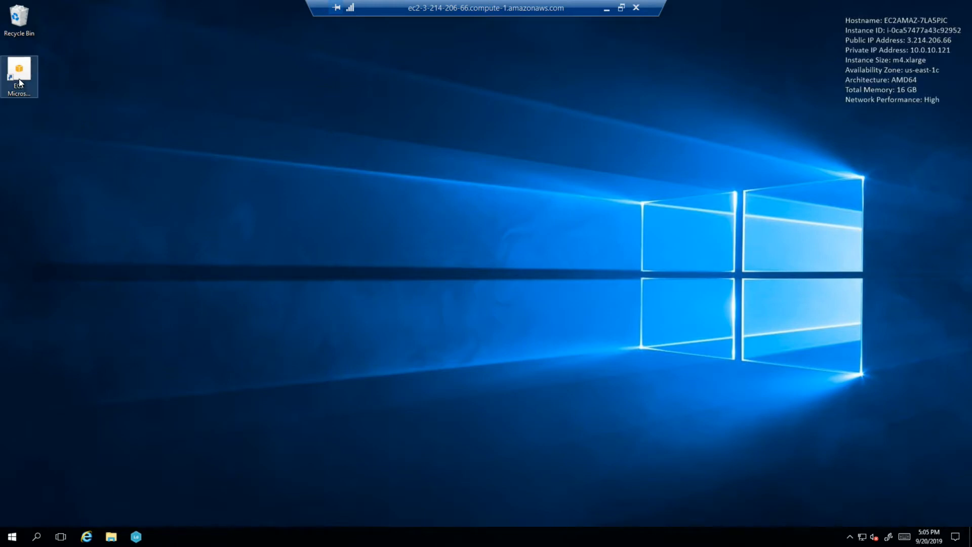
{"action": "right_click", "coordinate": [19, 73]}
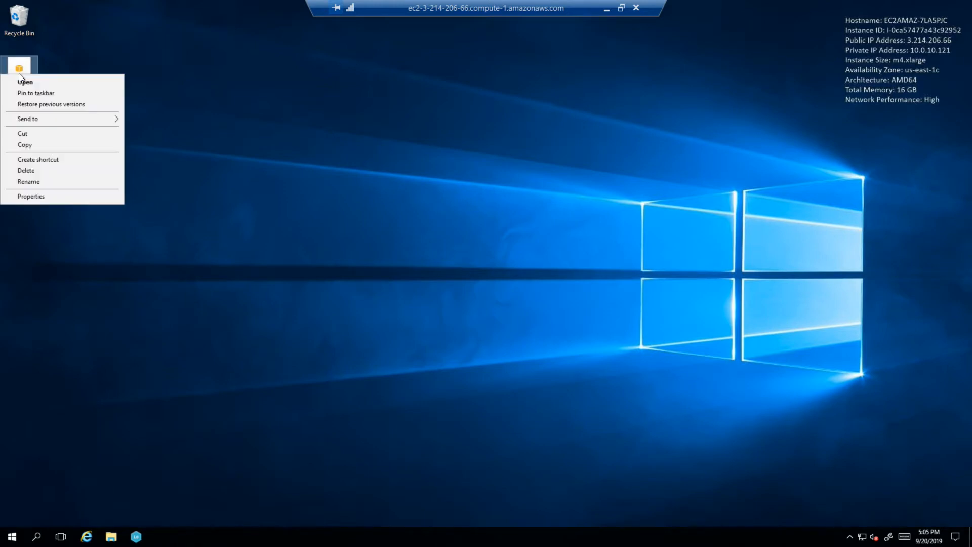
{"action": "left_click", "coordinate": [28, 171]}
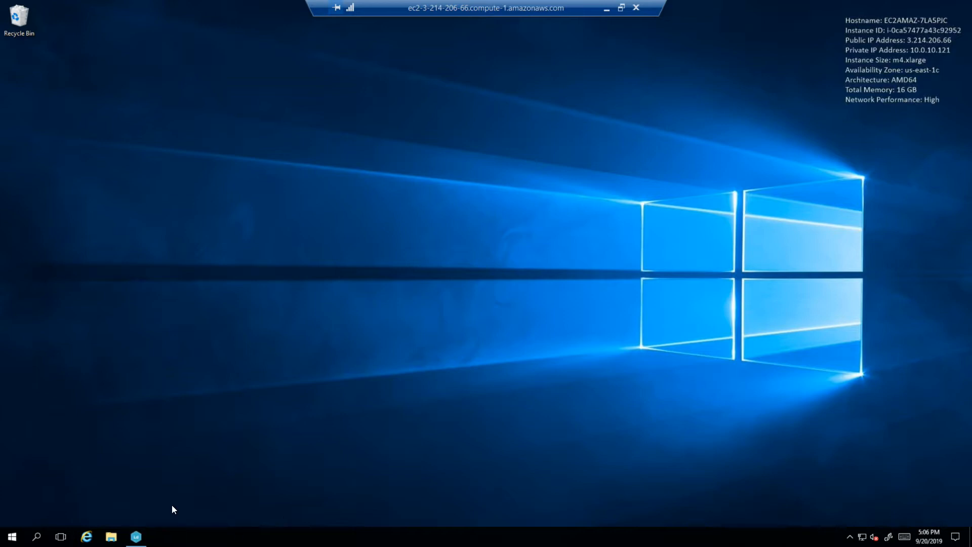
- Set the remote desktop to small icons and turn on Auto arrange icons
{"action": "right_click", "coordinate": [133, 66]}
{"action": "mouse_move", "coordinate": [105, 69]}
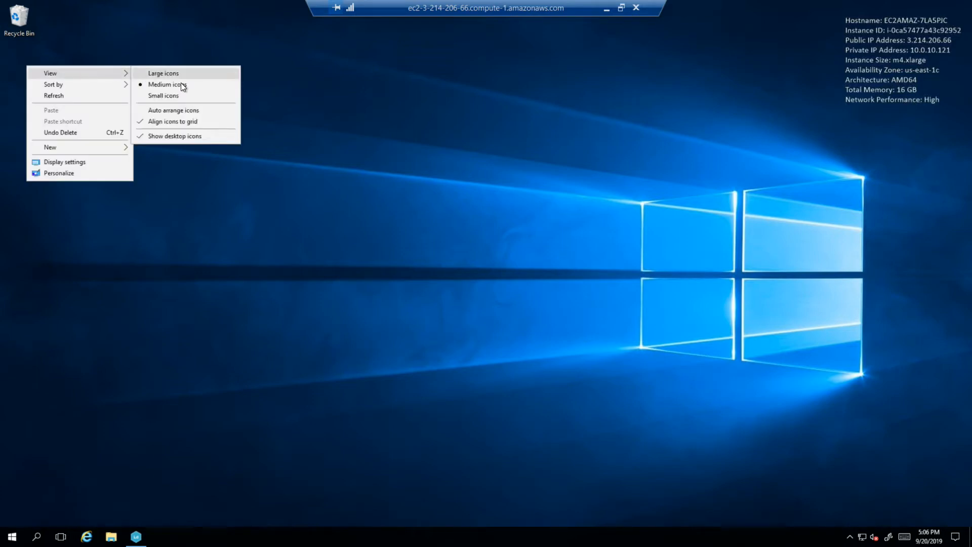
{"action": "left_click", "coordinate": [181, 96]}
{"action": "right_click", "coordinate": [153, 67]}
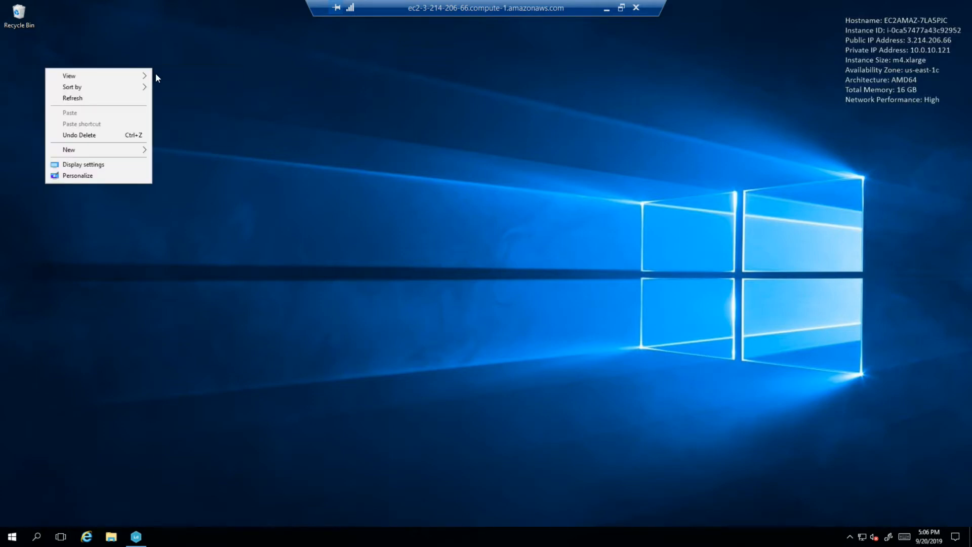
{"action": "mouse_move", "coordinate": [132, 74]}
{"action": "left_click", "coordinate": [193, 112]}
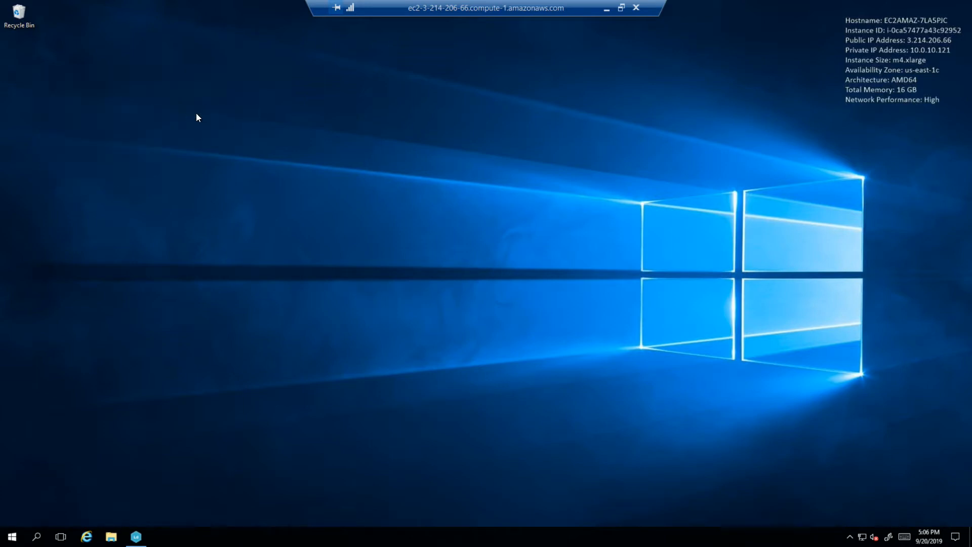
- Search the personalization settings for "desktop icon" and open the option to show or hide common desktop icons
{"action": "right_click", "coordinate": [227, 135]}
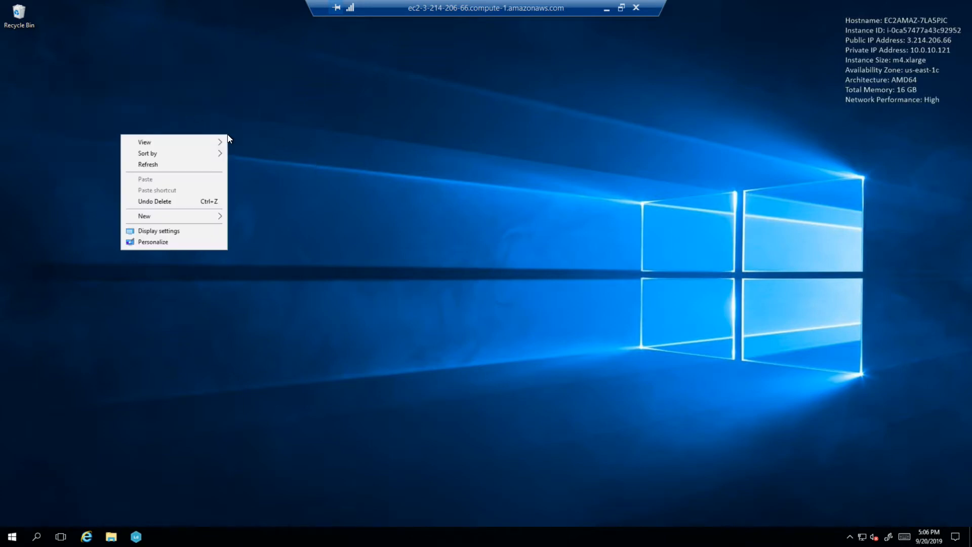
{"action": "left_click", "coordinate": [177, 241]}
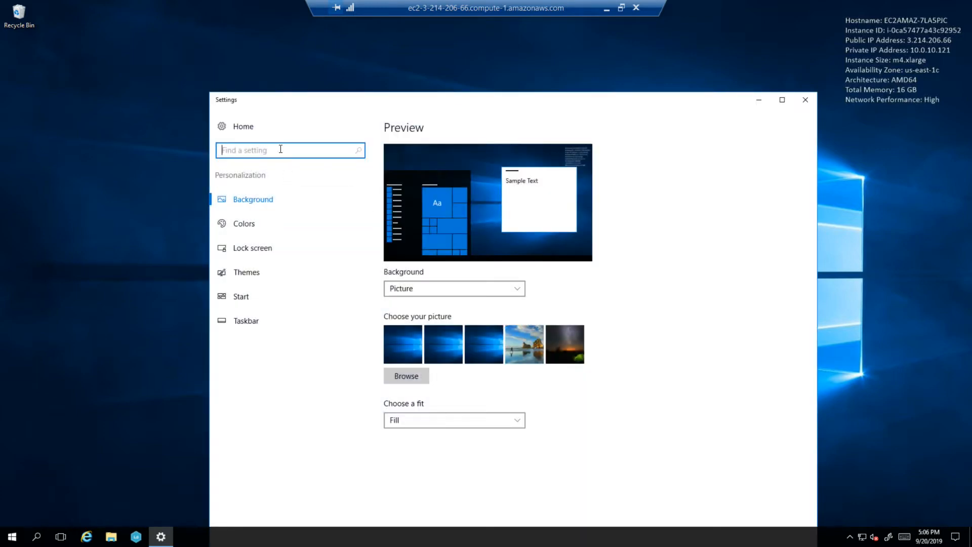
{"action": "type", "text": "desktop icon"}
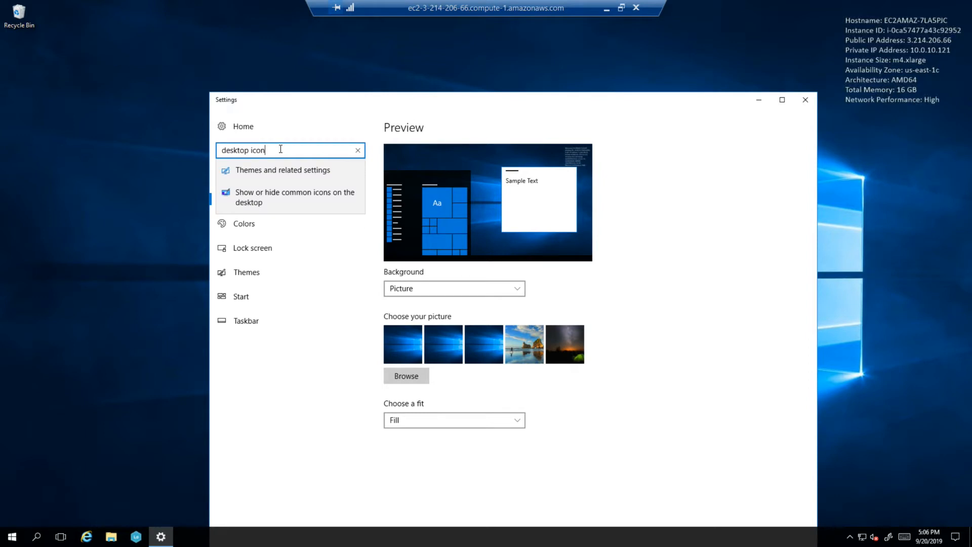
{"action": "left_click", "coordinate": [284, 193]}
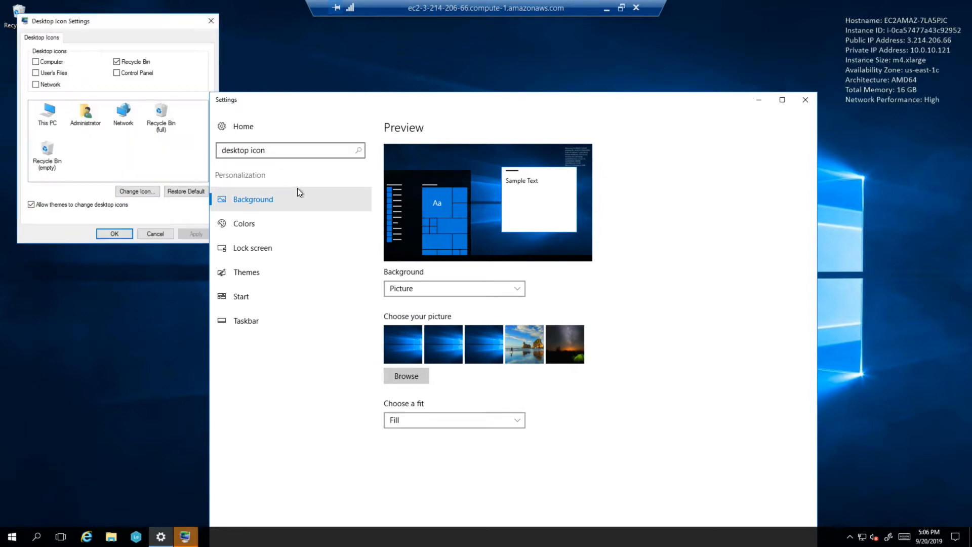
- Show the Computer, User's Files, Network and Control Panel icons on the desktop, and close the settings
{"action": "left_click", "coordinate": [36, 84]}
{"action": "left_click", "coordinate": [117, 73]}
{"action": "left_click", "coordinate": [115, 233]}
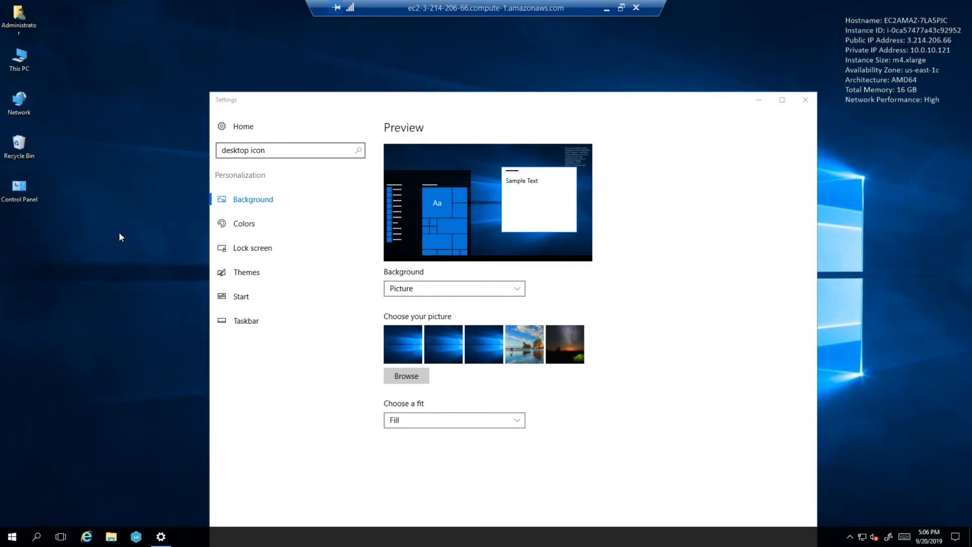
{"action": "left_click", "coordinate": [804, 100]}
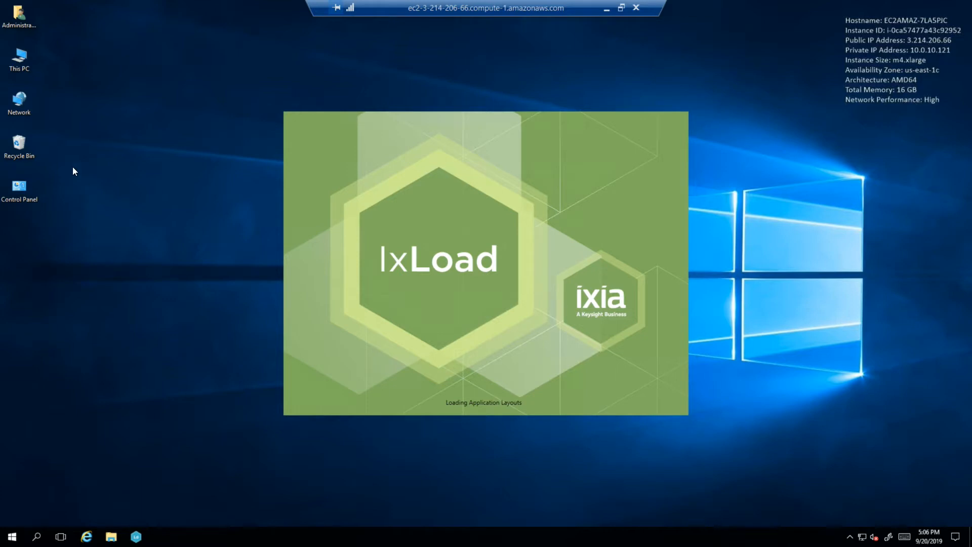
- Open This PC in a file browser window and move the window aside
{"action": "double_click", "coordinate": [21, 65]}
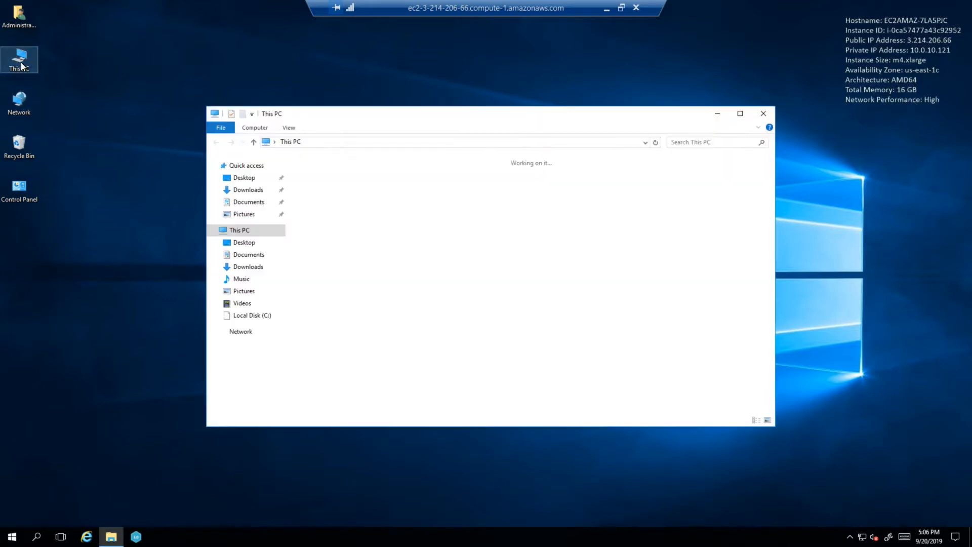
{"action": "left_click_drag", "start_coordinate": [398, 119], "coordinate": [293, 128]}
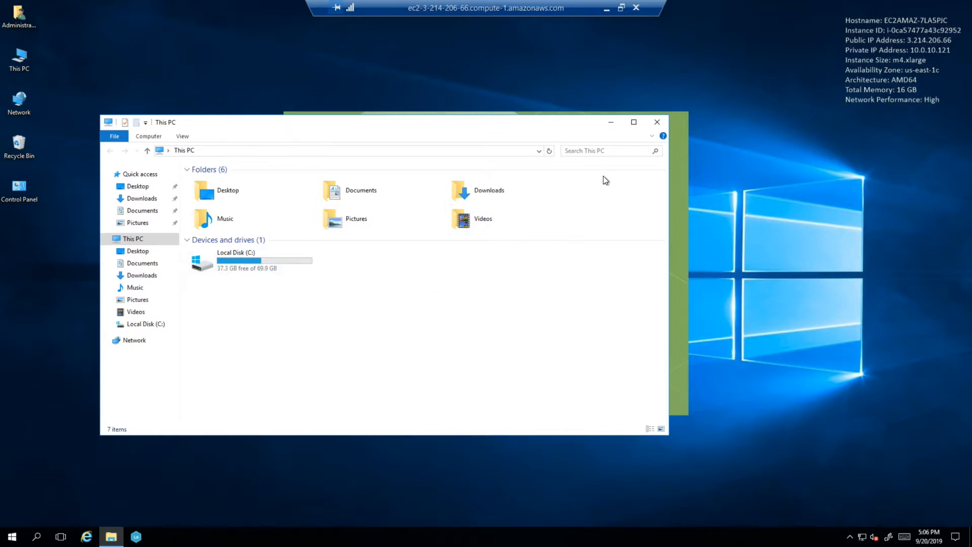
- Disconnect the Remote Desktop session and switch back to the reconnected client desktop
{"action": "left_click_drag", "start_coordinate": [484, 126], "coordinate": [523, 147]}
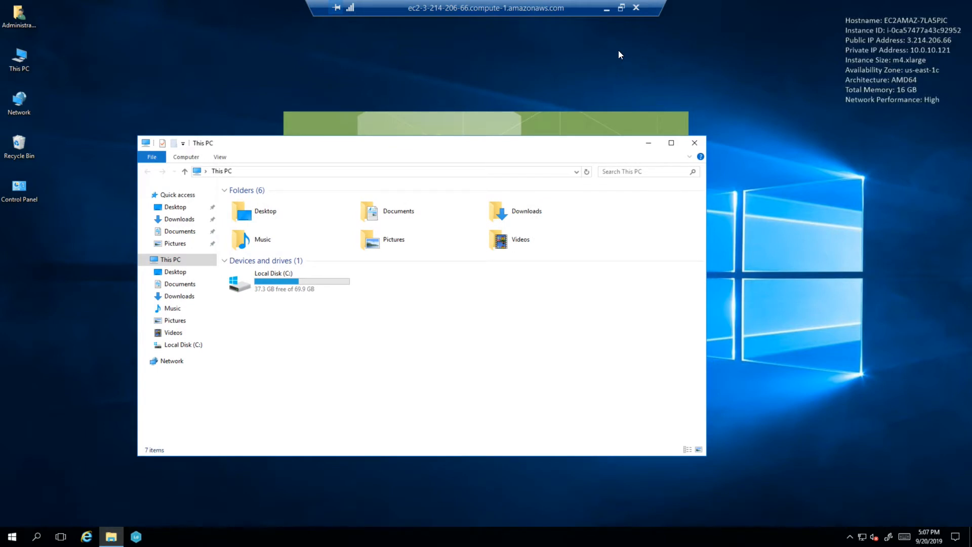
{"action": "left_click", "coordinate": [636, 9]}
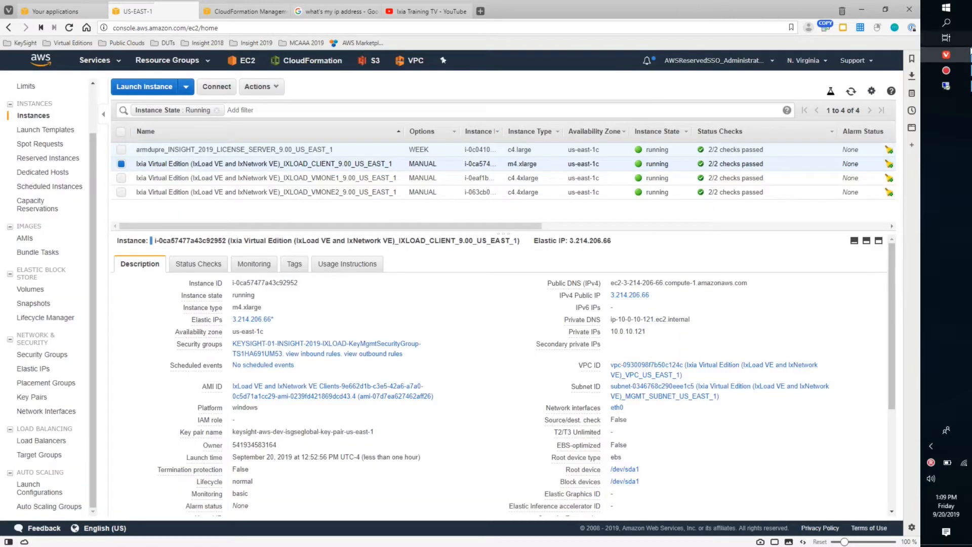
{"action": "left_click", "coordinate": [946, 85]}
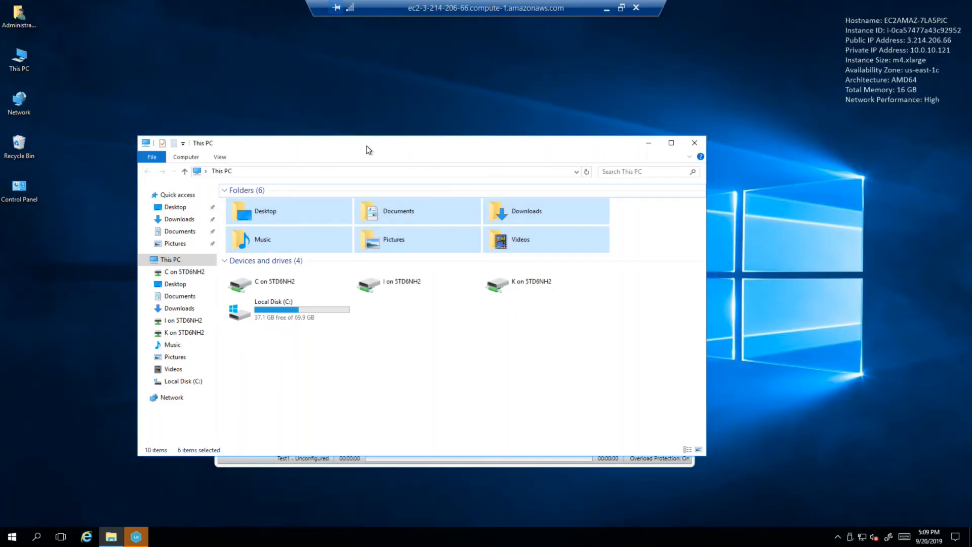
- Show the view options of the This PC window and maximize the window
{"action": "left_click_drag", "start_coordinate": [249, 147], "coordinate": [307, 72]}
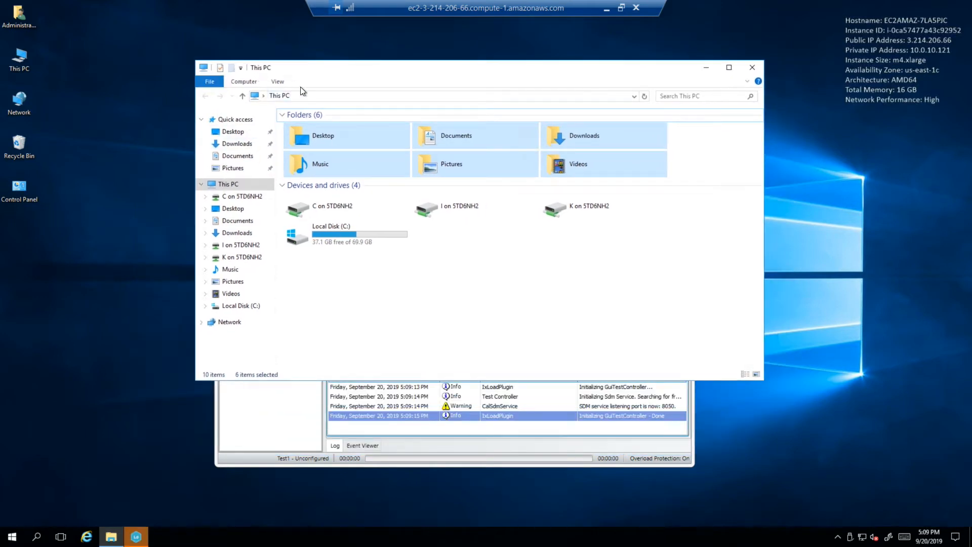
{"action": "left_click", "coordinate": [280, 84]}
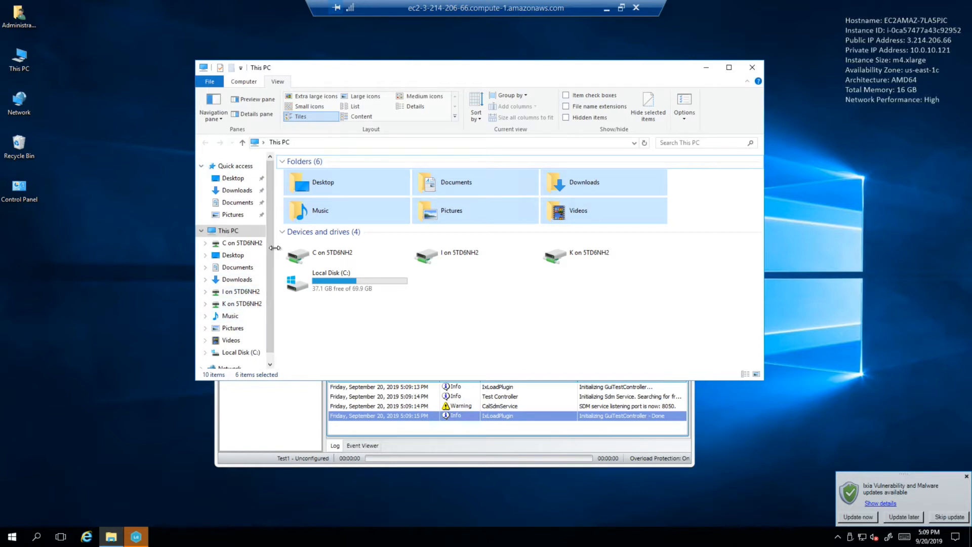
{"action": "left_click_drag", "start_coordinate": [269, 239], "coordinate": [272, 294]}
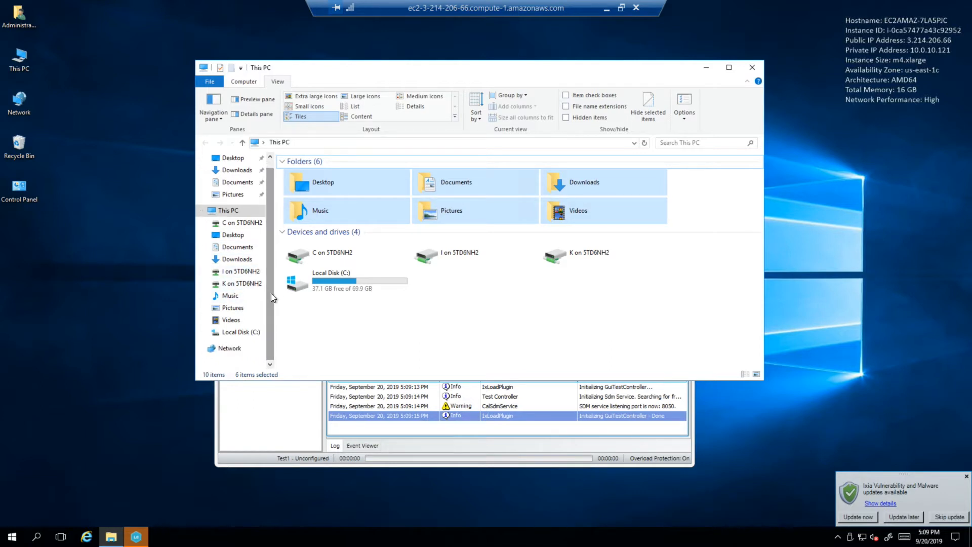
{"action": "left_click", "coordinate": [729, 67]}
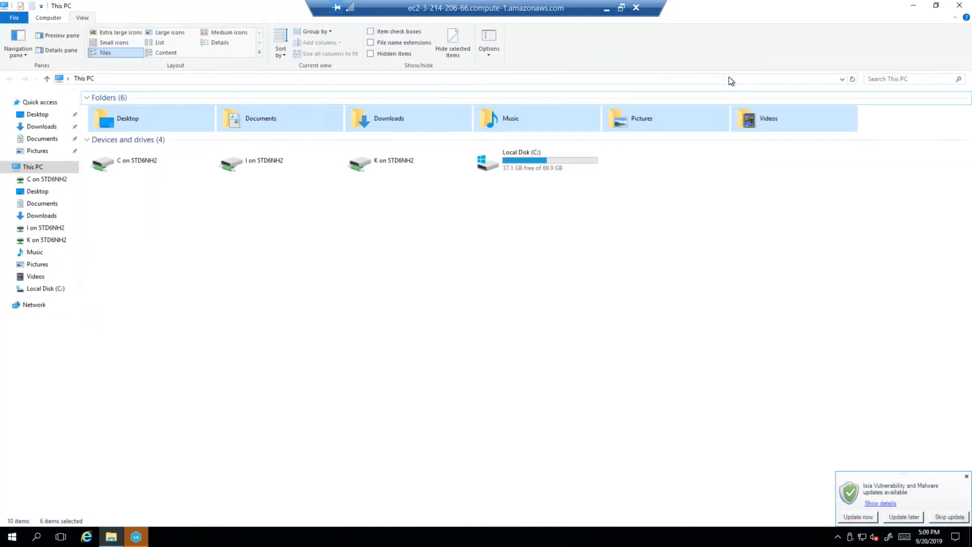
- Postpone the Ixia Vulnerability and Malware updates and minimize the IxLoad window
{"action": "left_click", "coordinate": [904, 515]}
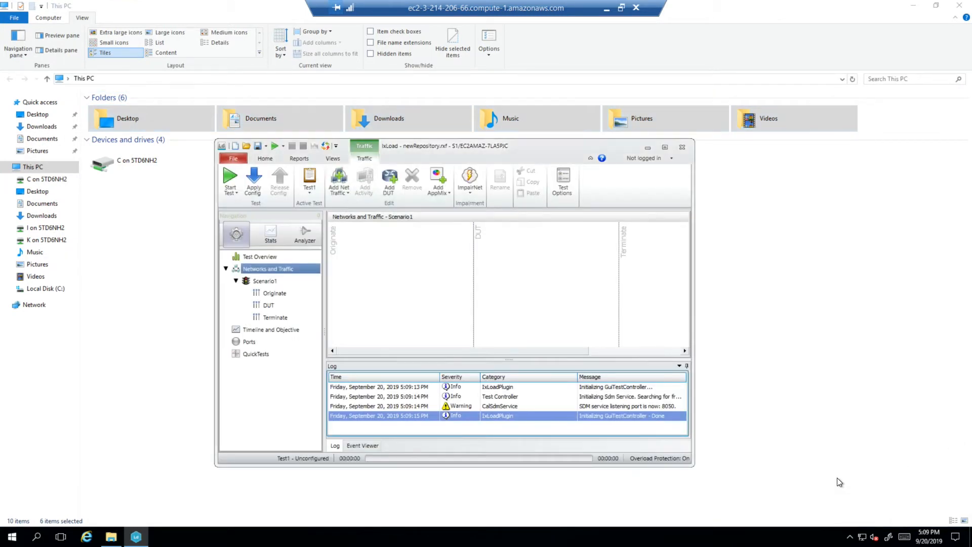
{"action": "left_click", "coordinate": [645, 150]}
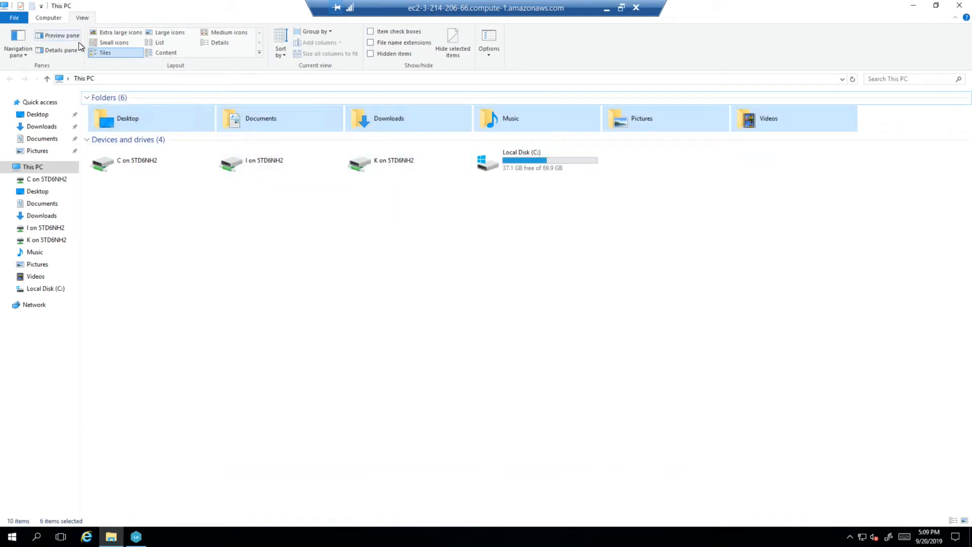
- Hide the navigation pane and open the Insight 2019 folder on the redirected drive C on 5TD6NH2 in a restored window
{"action": "left_click", "coordinate": [19, 53]}
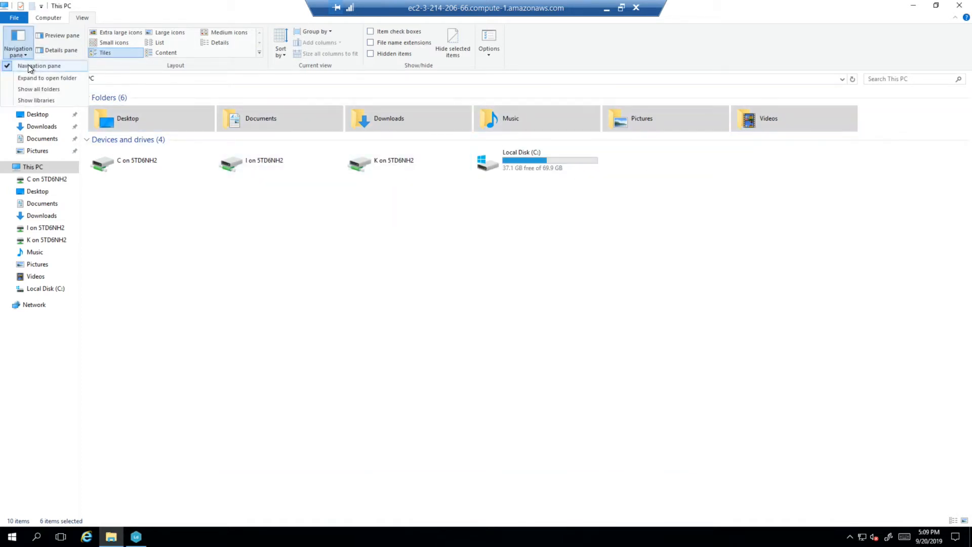
{"action": "left_click", "coordinate": [28, 65]}
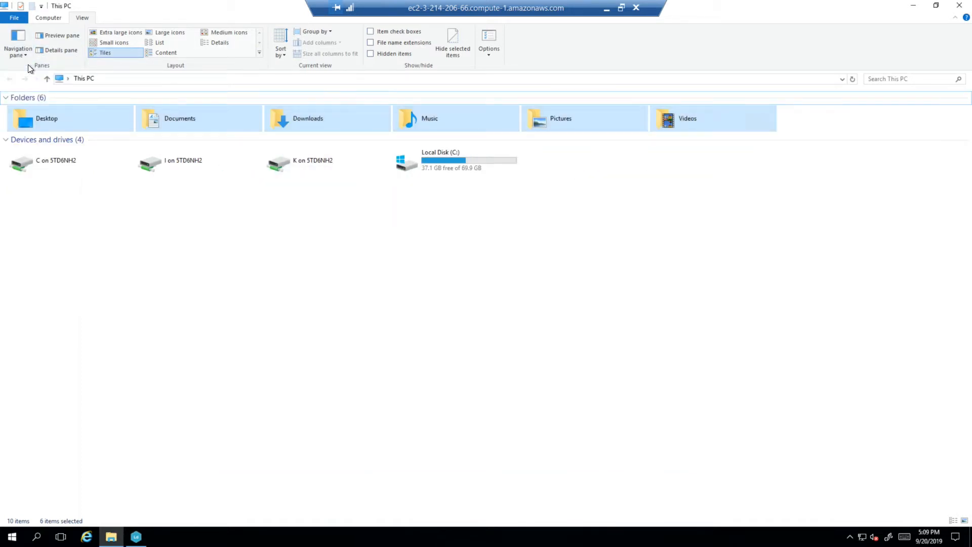
{"action": "double_click", "coordinate": [57, 160]}
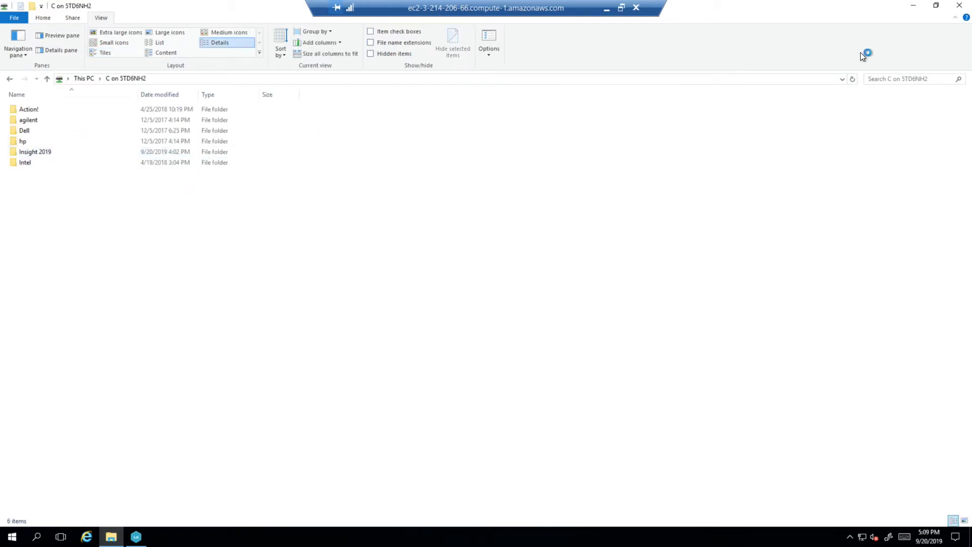
{"action": "double_click", "coordinate": [804, 8]}
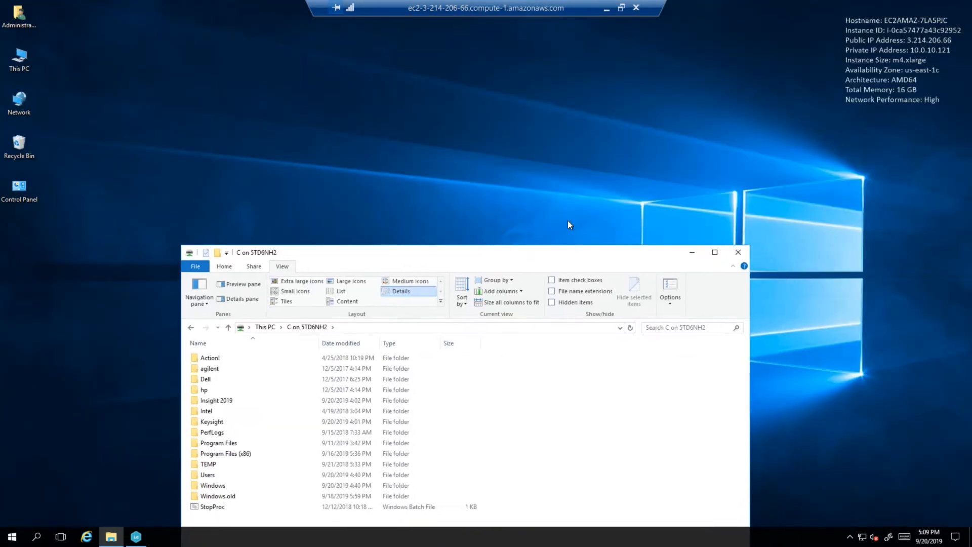
{"action": "left_click_drag", "start_coordinate": [568, 224], "coordinate": [512, 155]}
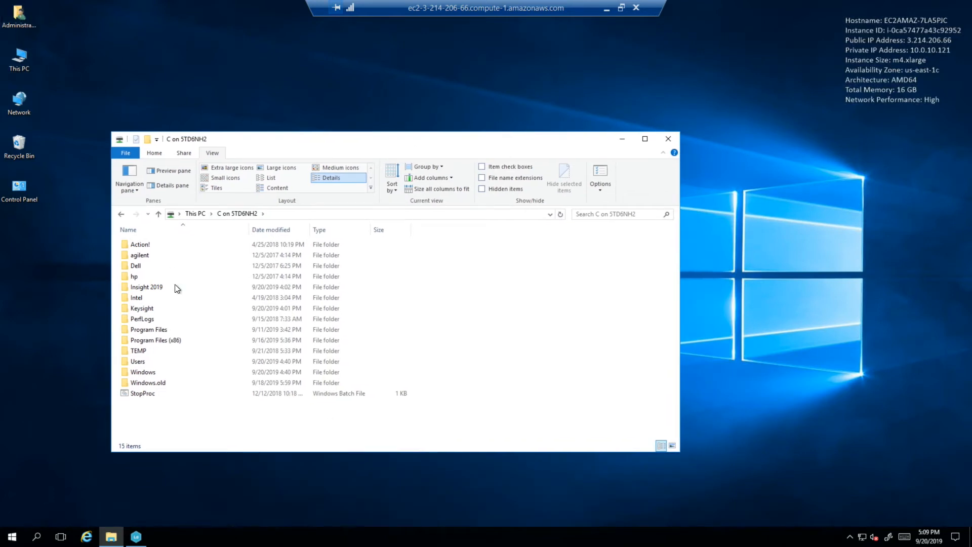
{"action": "double_click", "coordinate": [150, 287]}
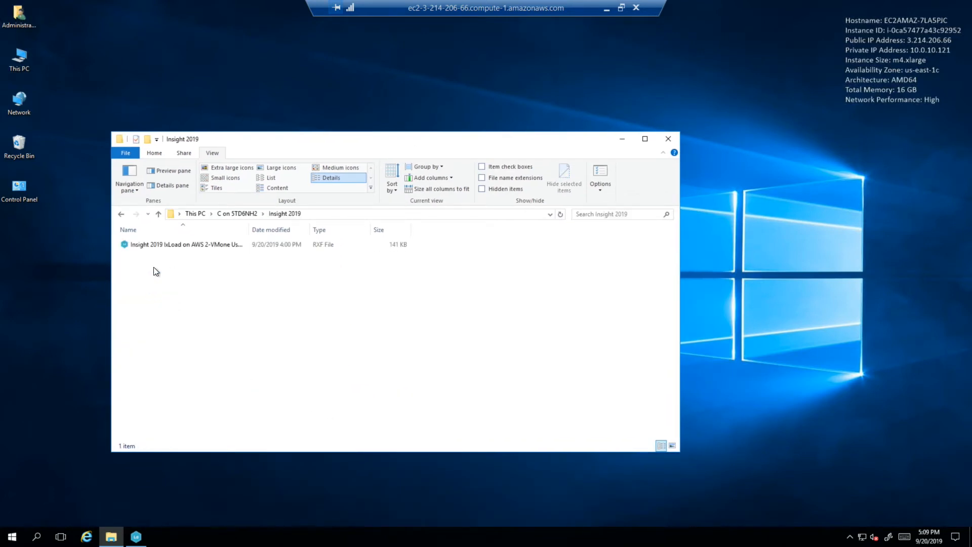
- Open the Administrator user folder and tile it side by side with the Insight 2019 window
{"action": "double_click", "coordinate": [21, 21]}
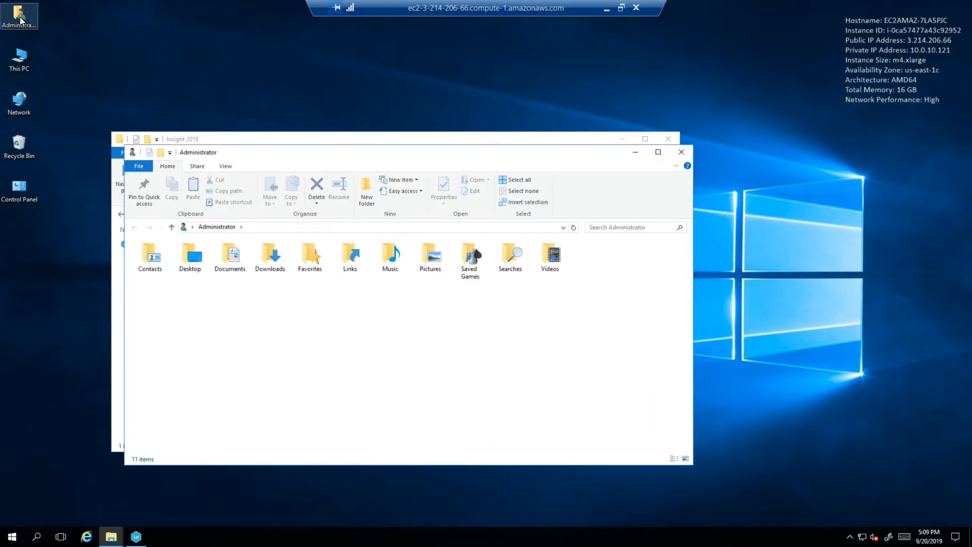
{"action": "left_click_drag", "start_coordinate": [360, 163], "coordinate": [728, 148]}
{"action": "left_click_drag", "start_coordinate": [971, 143], "coordinate": [971, 143]}
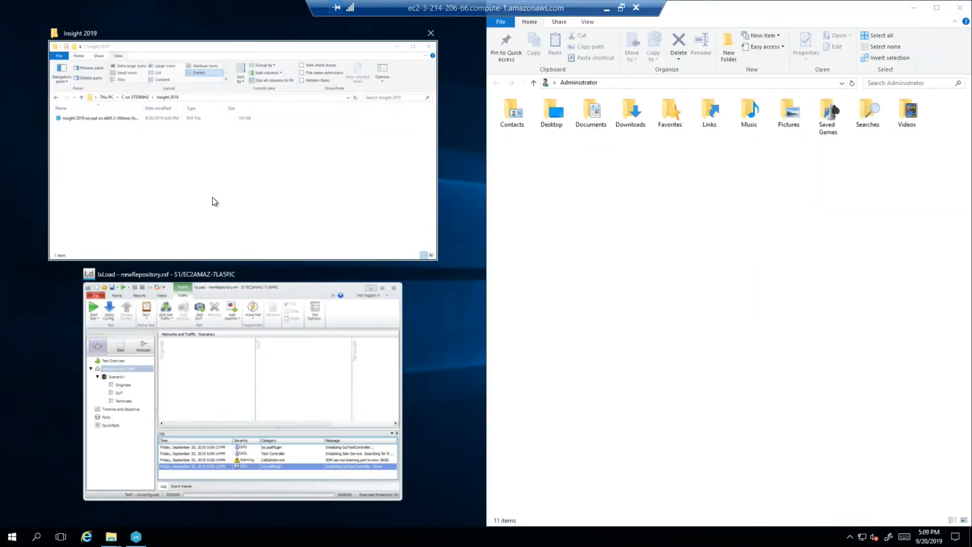
{"action": "left_click", "coordinate": [268, 209]}
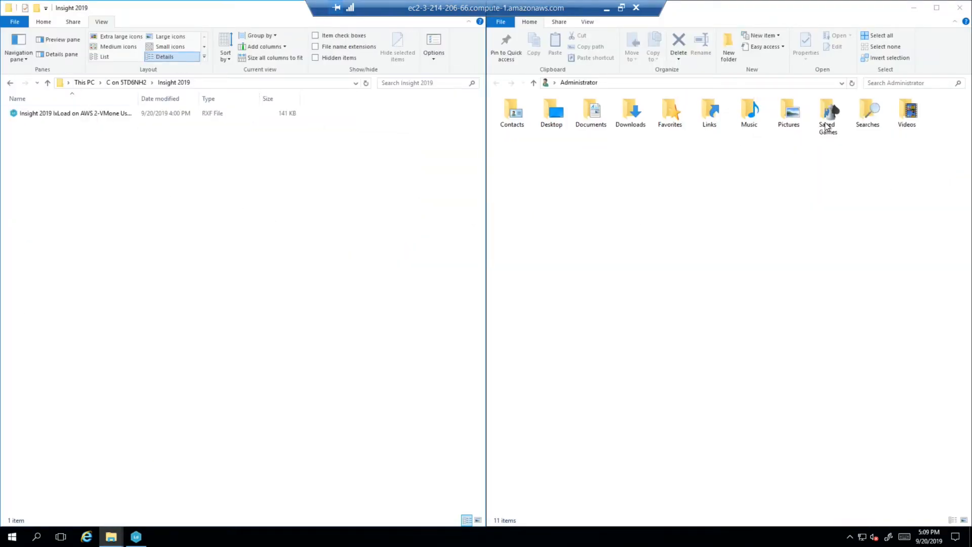
- Copy the Insight 2019 IxLoad on AWS 2-VMone RXF file into the Administrator's Documents > Ixia > IxLoad > Repository folder
{"action": "double_click", "coordinate": [593, 110]}
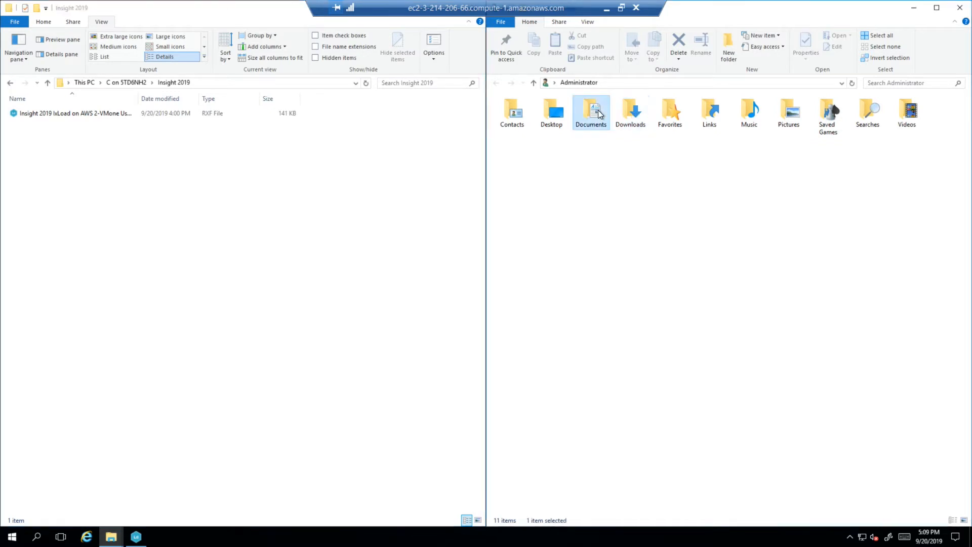
{"action": "left_click", "coordinate": [518, 119]}
{"action": "double_click", "coordinate": [517, 115]}
{"action": "double_click", "coordinate": [518, 115]}
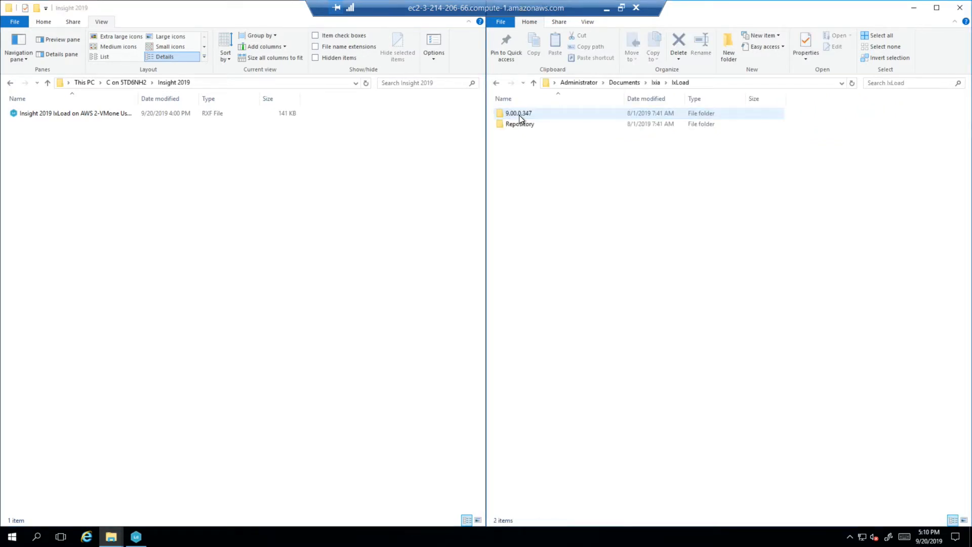
{"action": "double_click", "coordinate": [521, 123]}
{"action": "left_click_drag", "start_coordinate": [81, 114], "coordinate": [633, 178]}
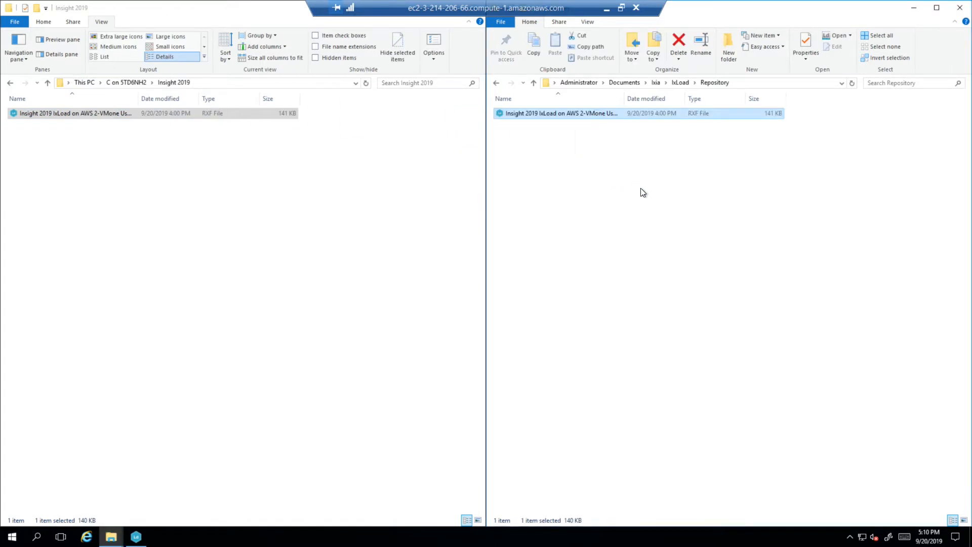
- Close the Insight 2019 window and minimize the Repository window
{"action": "left_click_drag", "start_coordinate": [172, 11], "coordinate": [205, 144]}
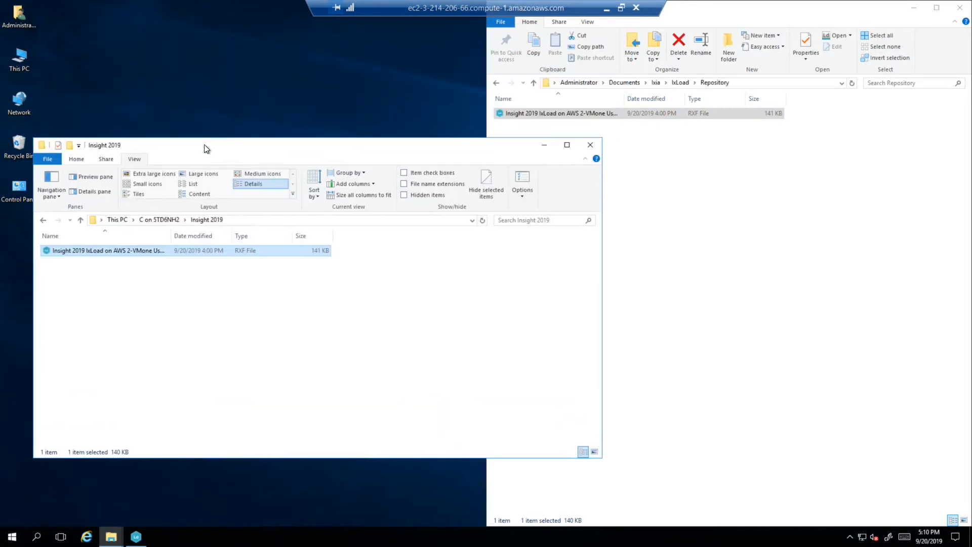
{"action": "left_click", "coordinate": [592, 146]}
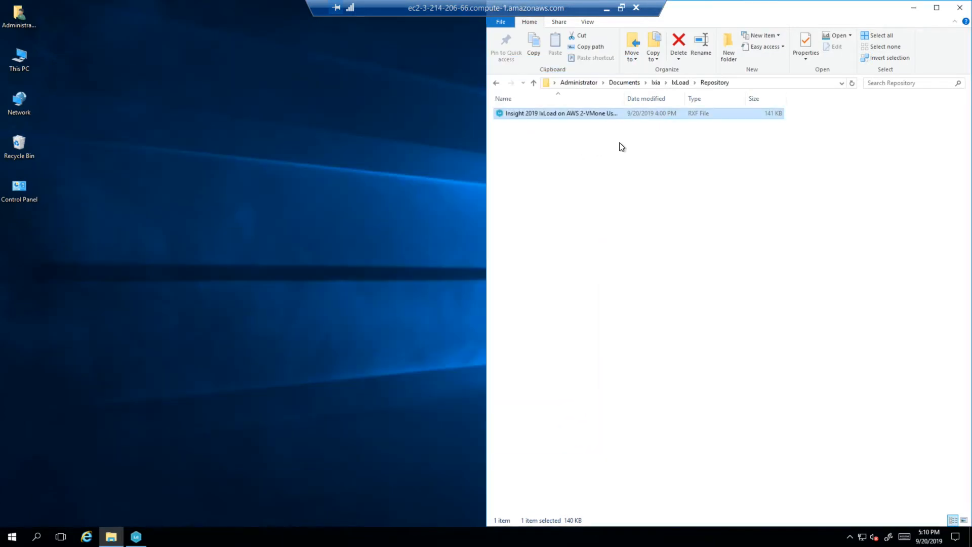
{"action": "left_click", "coordinate": [918, 10]}
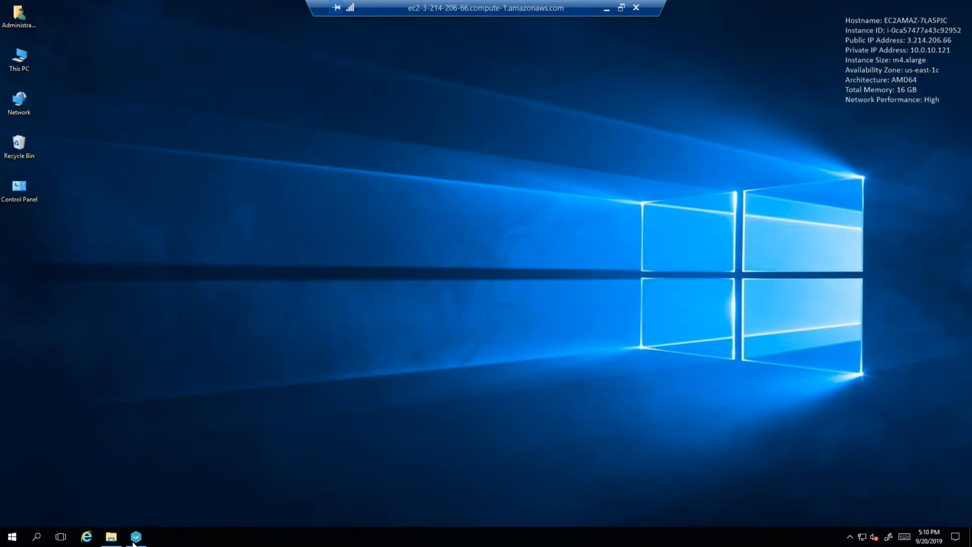
- Bring up the IxLoad window and maximize it
{"action": "mouse_move", "coordinate": [138, 537]}
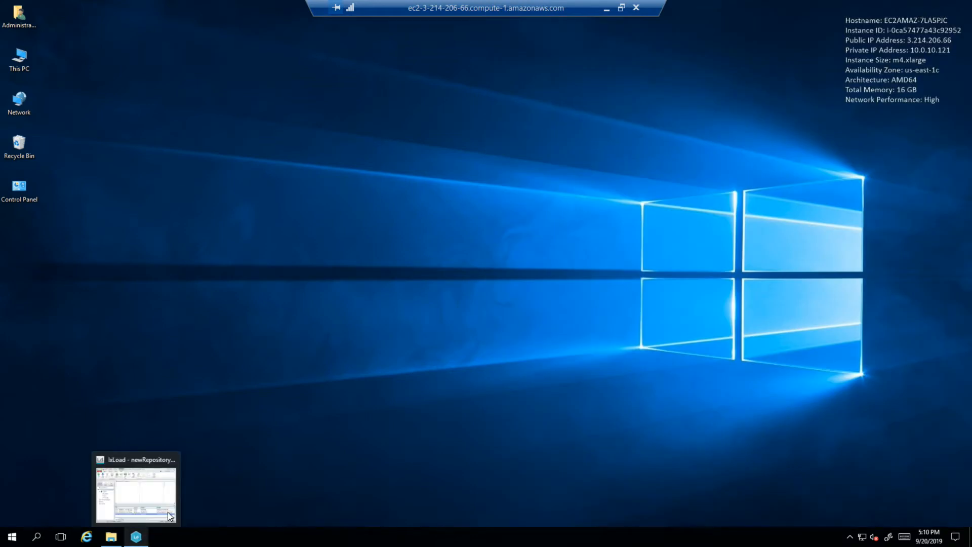
{"action": "left_click", "coordinate": [137, 537]}
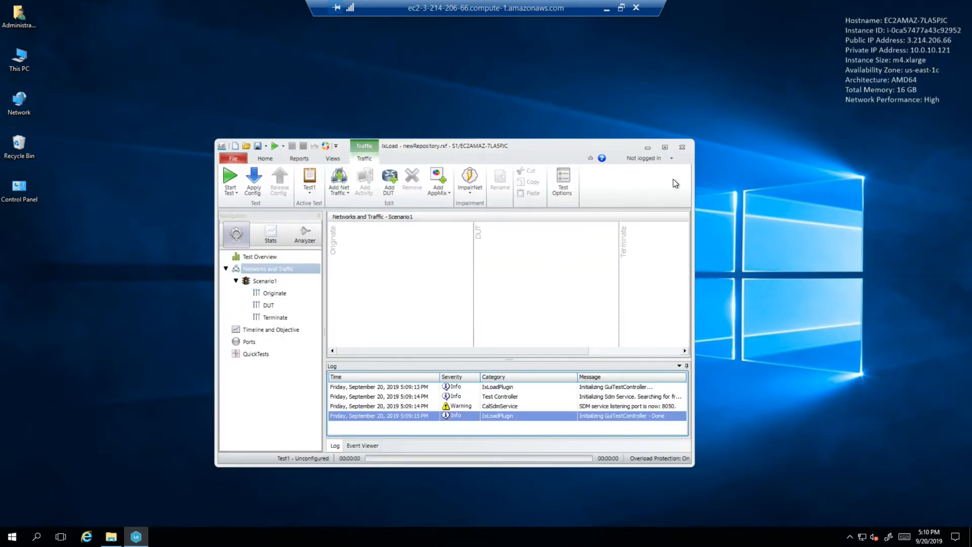
{"action": "left_click", "coordinate": [664, 147]}
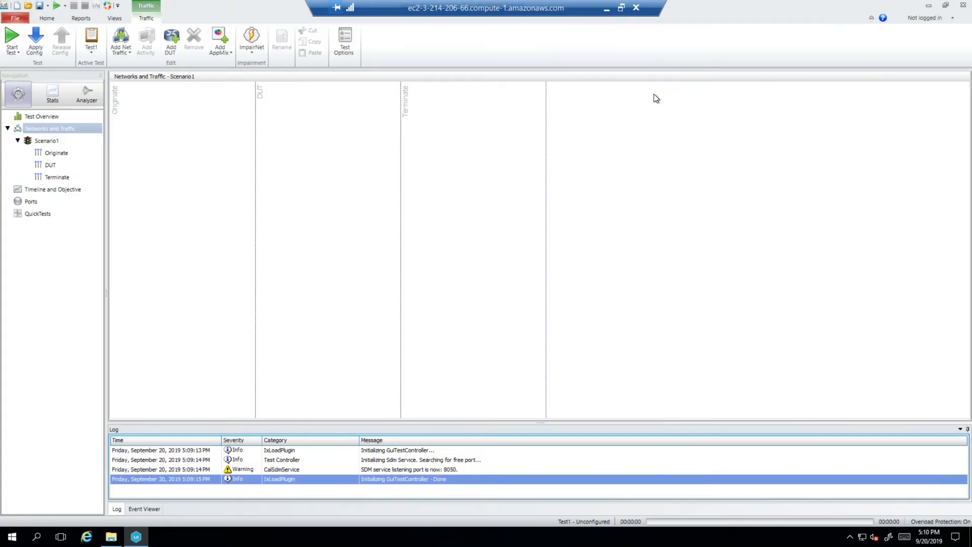
- Switch to the AWS console, copy the public DNS of the license server instance alone, and return to the remote desktop
{"action": "left_click", "coordinate": [606, 8]}
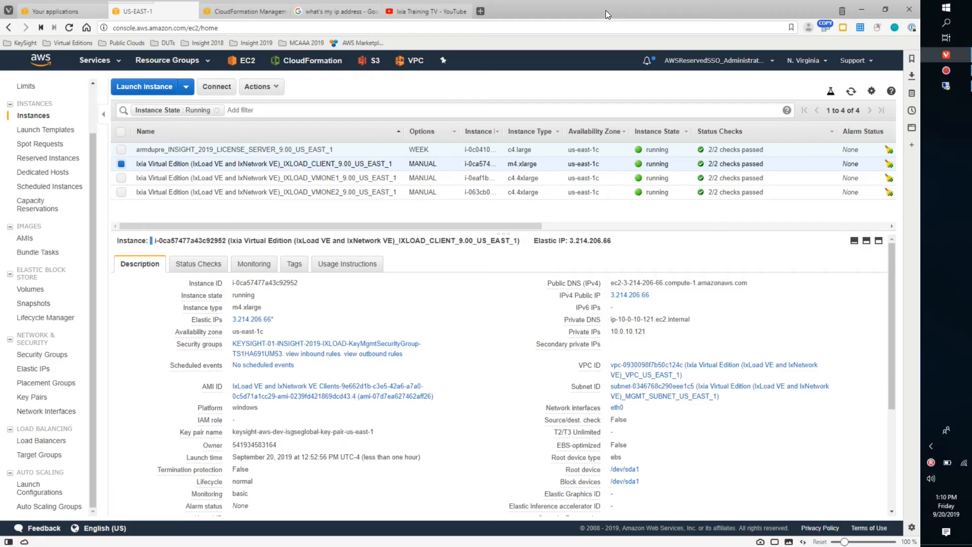
{"action": "left_click", "coordinate": [121, 163]}
{"action": "left_click", "coordinate": [122, 150]}
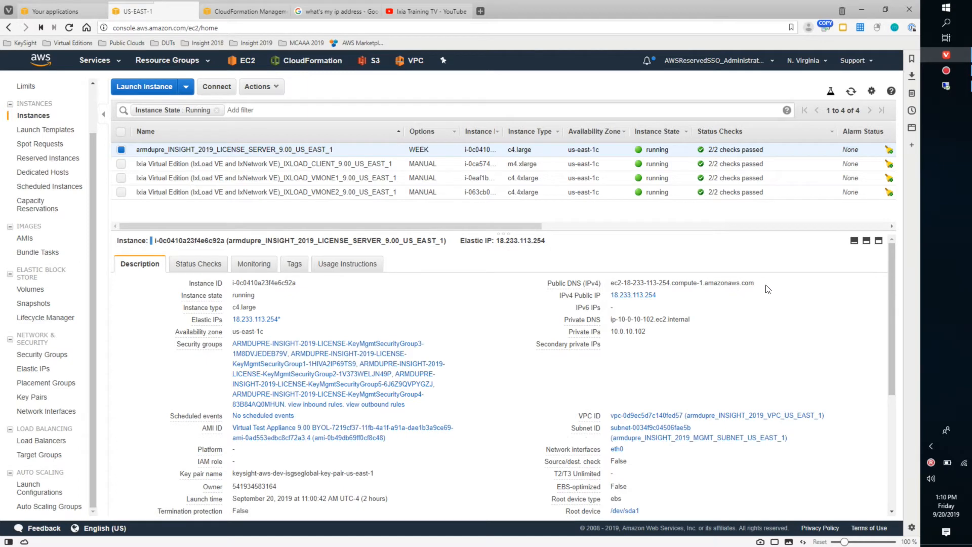
{"action": "left_click", "coordinate": [763, 285]}
{"action": "left_click", "coordinate": [944, 87]}
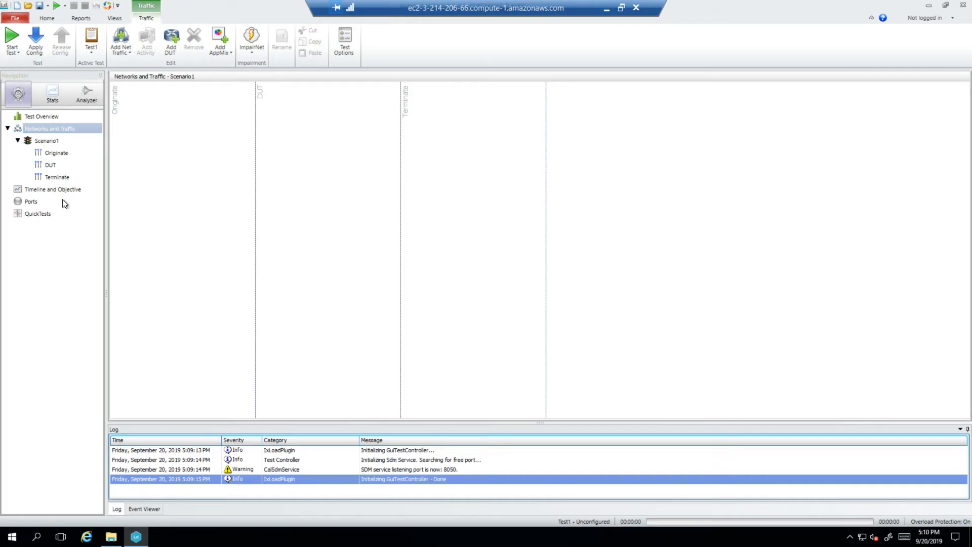
- Set the external license server in IxLoad's license preferences to the copied public DNS and save the preferences
{"action": "left_click", "coordinate": [17, 22]}
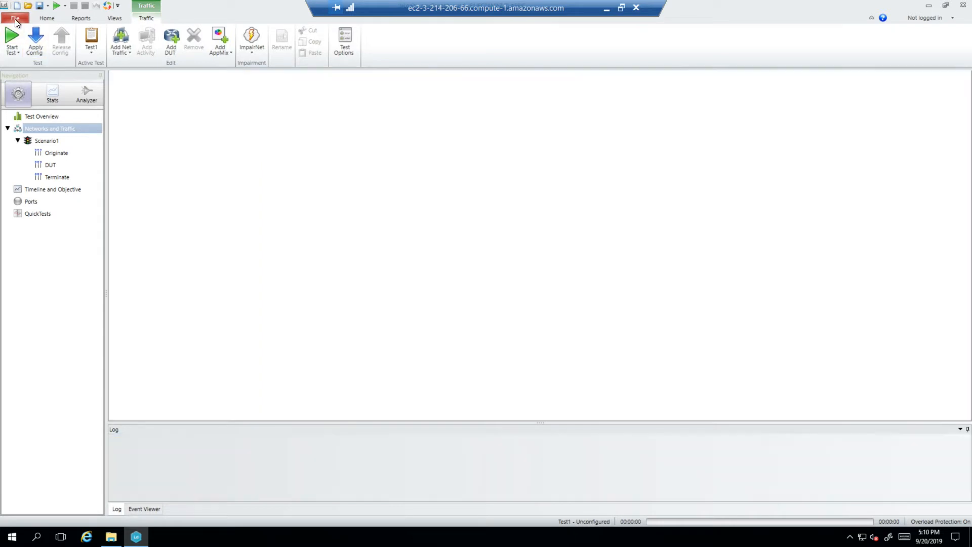
{"action": "left_click", "coordinate": [35, 203]}
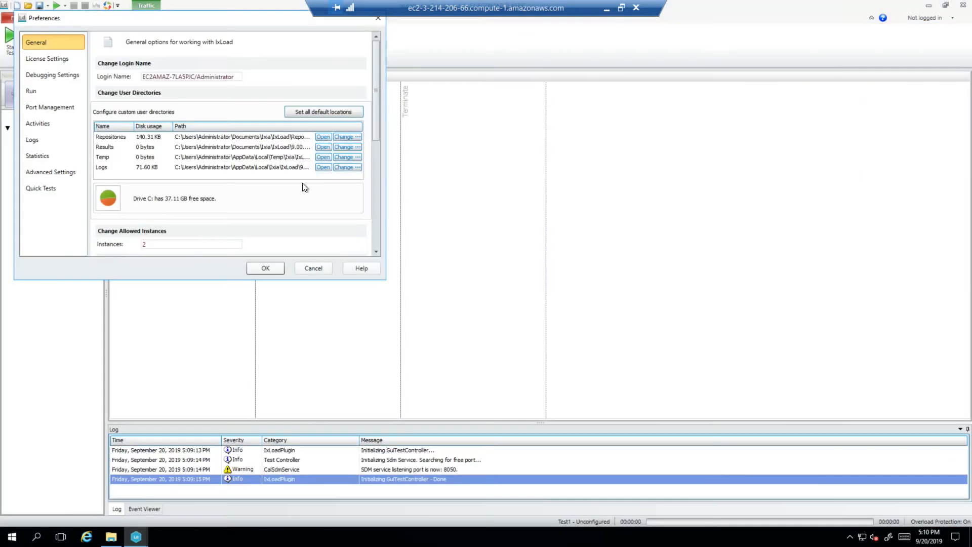
{"action": "left_click", "coordinate": [55, 59]}
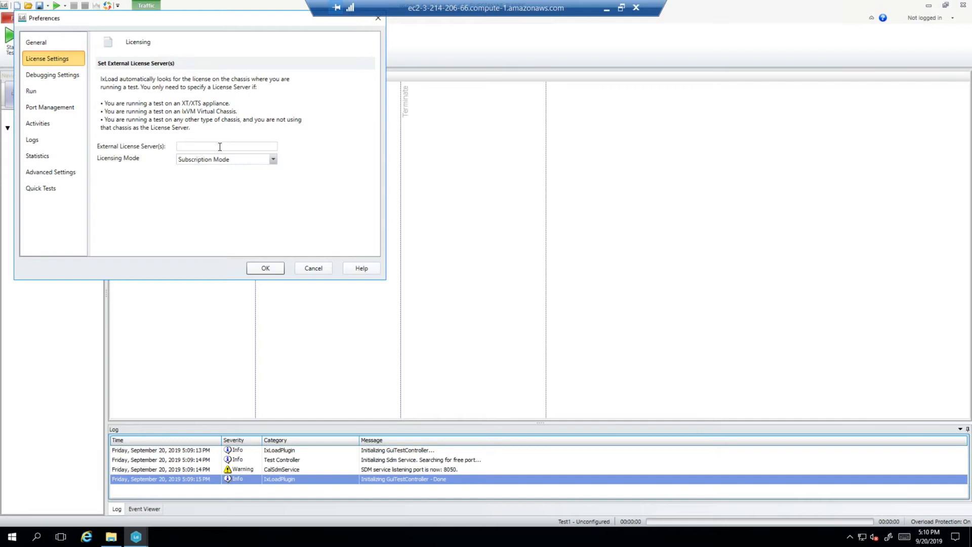
{"action": "key", "text": "ctrl+v"}
{"action": "left_click", "coordinate": [263, 271]}
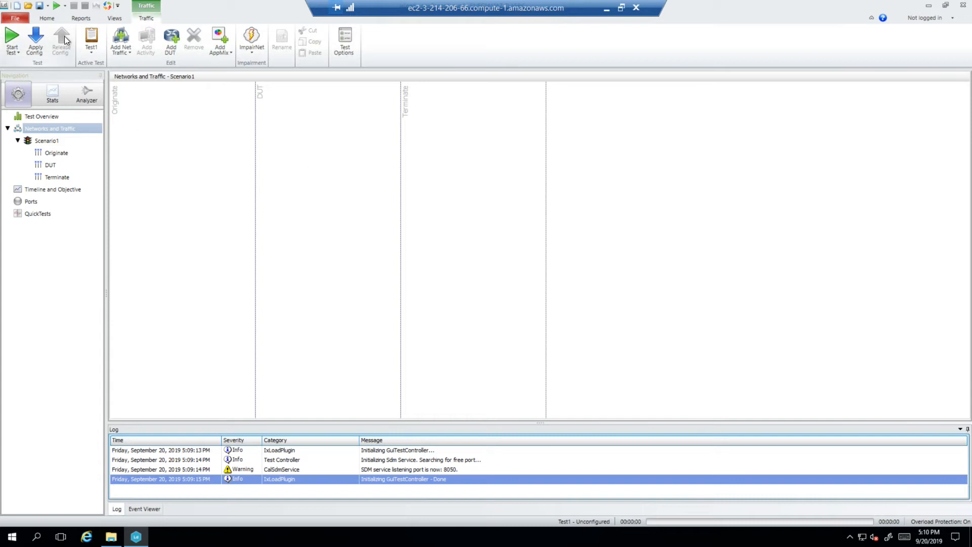
- Open the Insight 2019 IxLoad on AWS 2-VMone configuration file from the Repository folder
{"action": "left_click", "coordinate": [28, 8]}
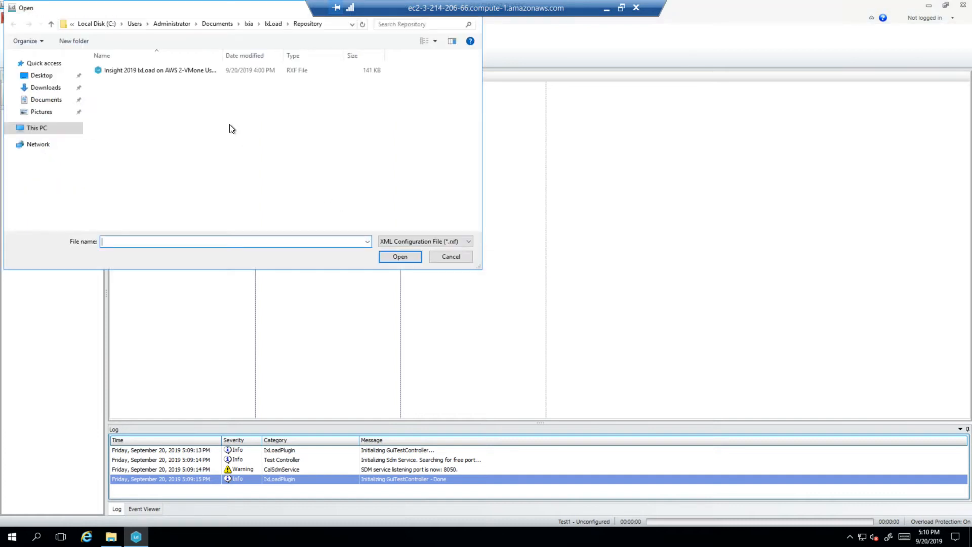
{"action": "left_click", "coordinate": [198, 74]}
{"action": "left_click", "coordinate": [393, 259]}
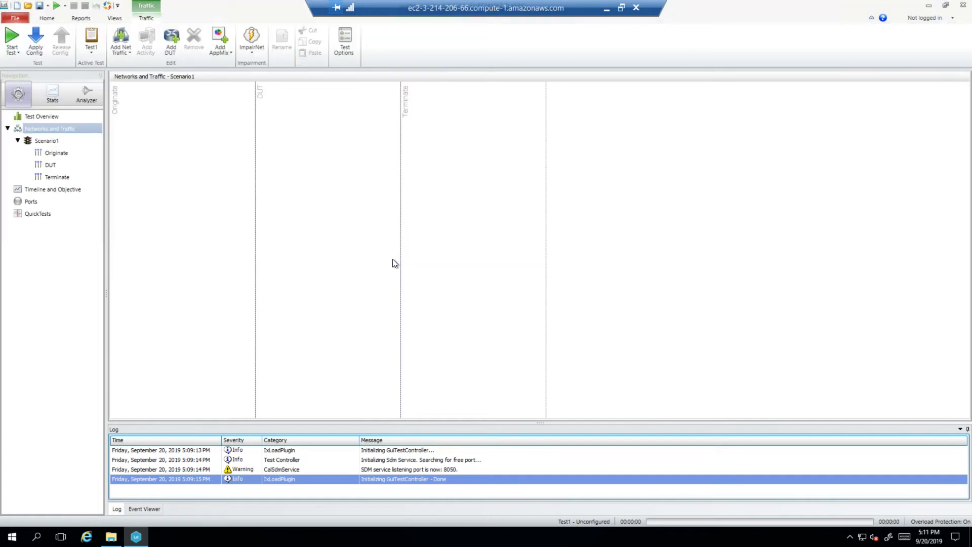
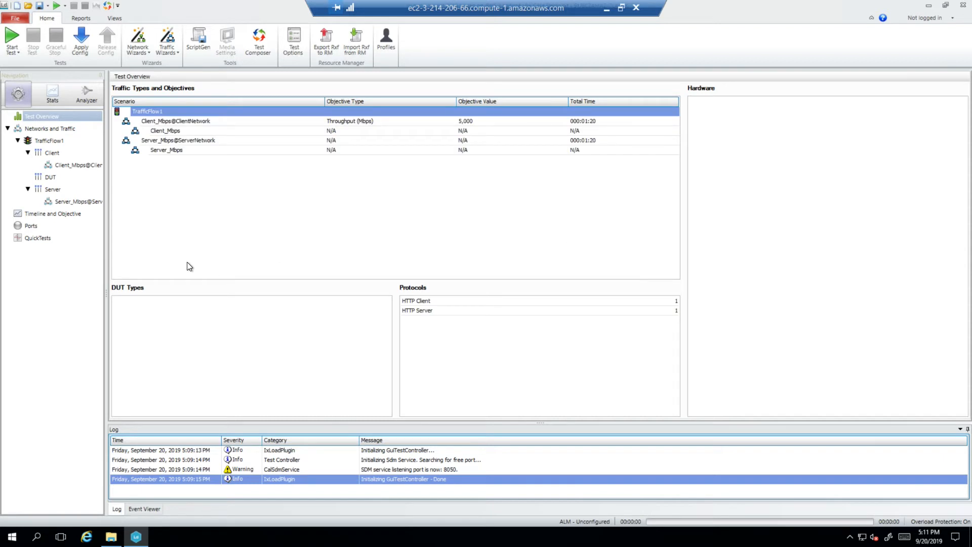
- Open the test's port assignments, switch to the AWS console, and copy the private DNS of the VMONE1 instance alone
{"action": "left_click", "coordinate": [30, 226]}
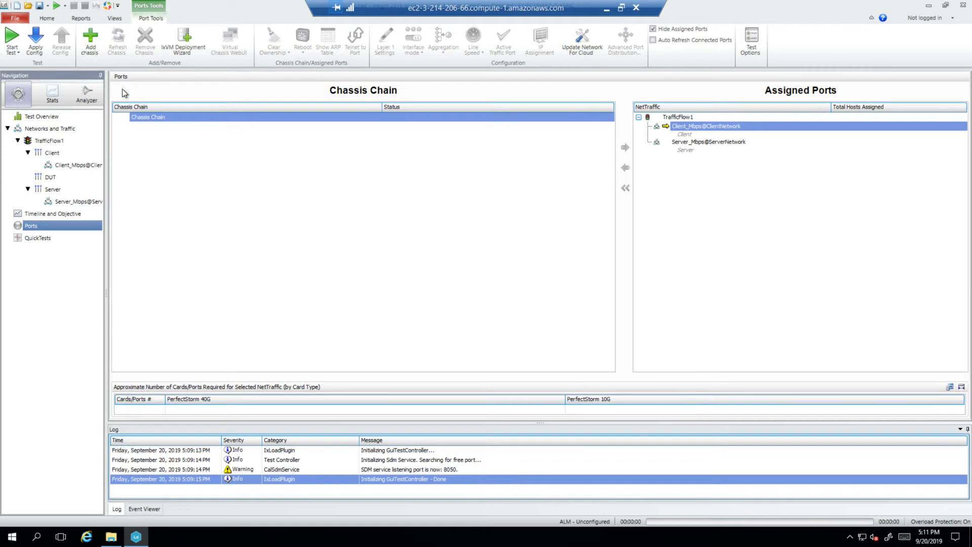
{"action": "left_click", "coordinate": [622, 10]}
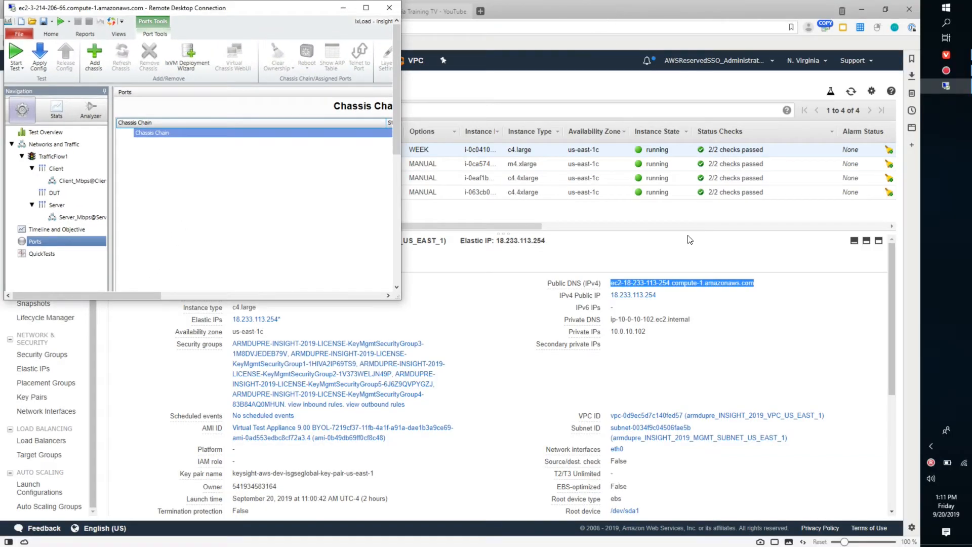
{"action": "left_click_drag", "start_coordinate": [260, 10], "coordinate": [330, 183]}
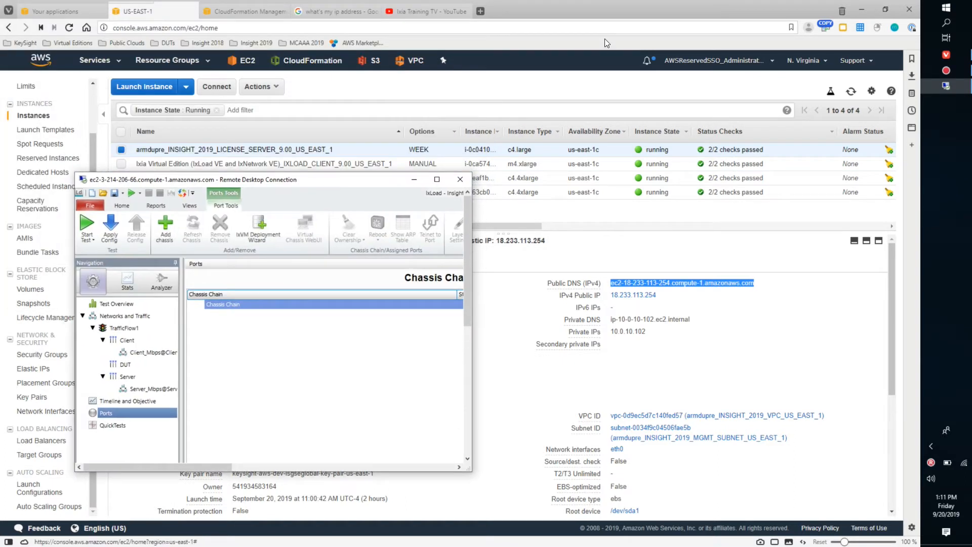
{"action": "left_click", "coordinate": [619, 9]}
{"action": "left_click", "coordinate": [121, 150]}
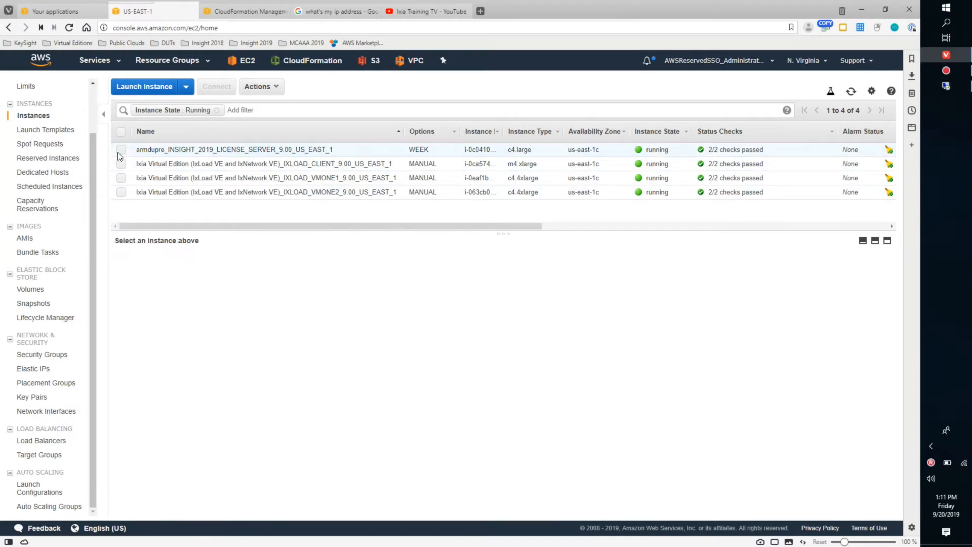
{"action": "left_click", "coordinate": [121, 178]}
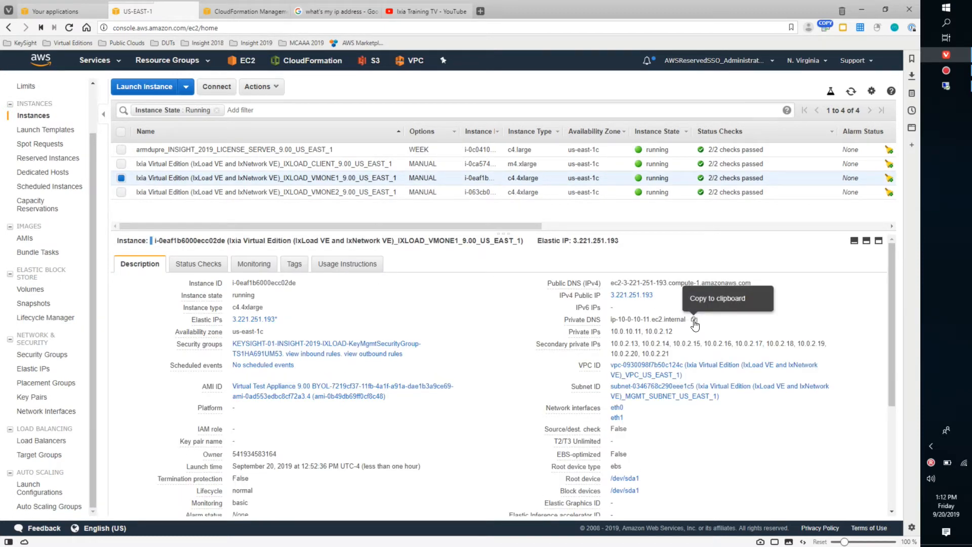
{"action": "left_click", "coordinate": [695, 321]}
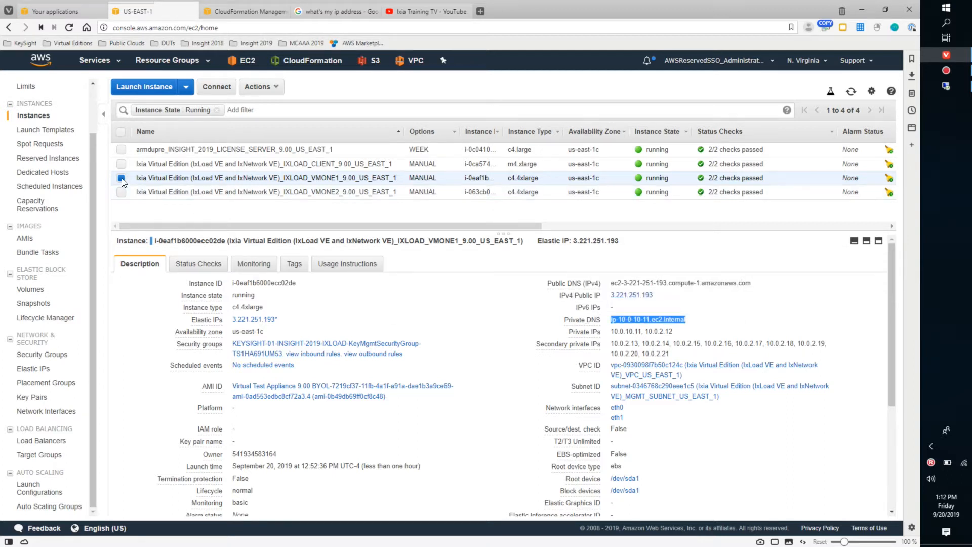
- Check the private DNS of the VMONE2 instance, clear the instance selection, and return to the remote desktop at full size
{"action": "left_click", "coordinate": [122, 193]}
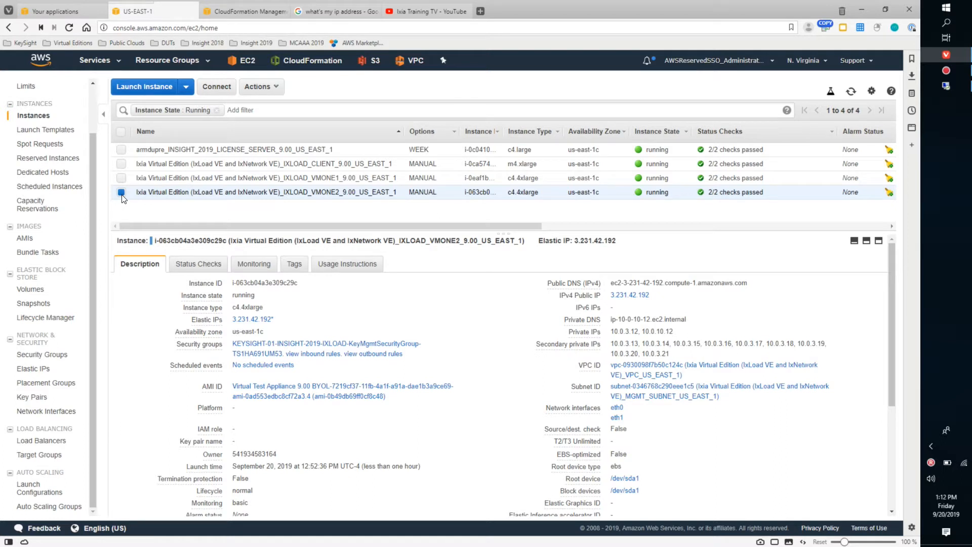
{"action": "left_click", "coordinate": [121, 193]}
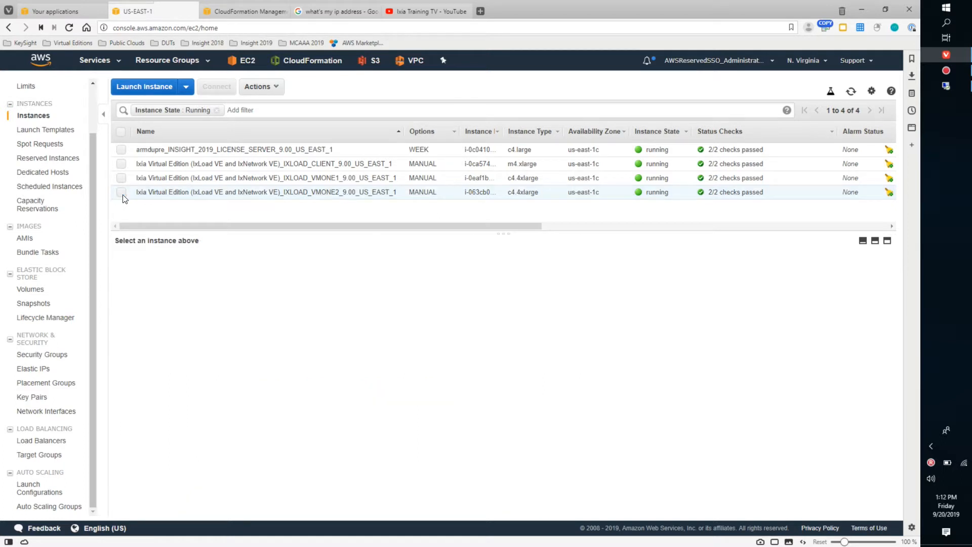
{"action": "left_click", "coordinate": [946, 86]}
{"action": "left_click", "coordinate": [436, 180]}
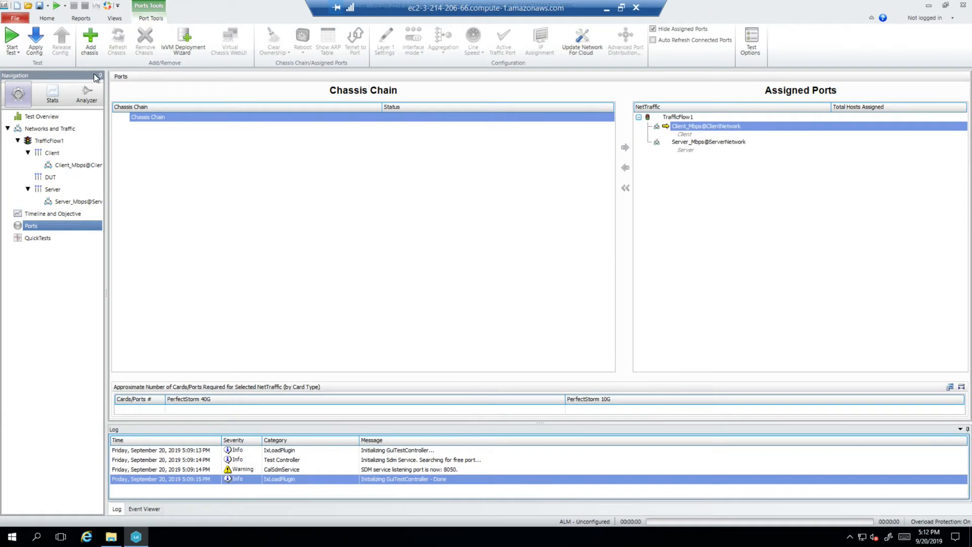
- Add the two VMones to the chassis chain as ip-10-0-10-11.ec2.internal and ip-10-0-10-12.ec2.internal
{"action": "left_click", "coordinate": [90, 38]}
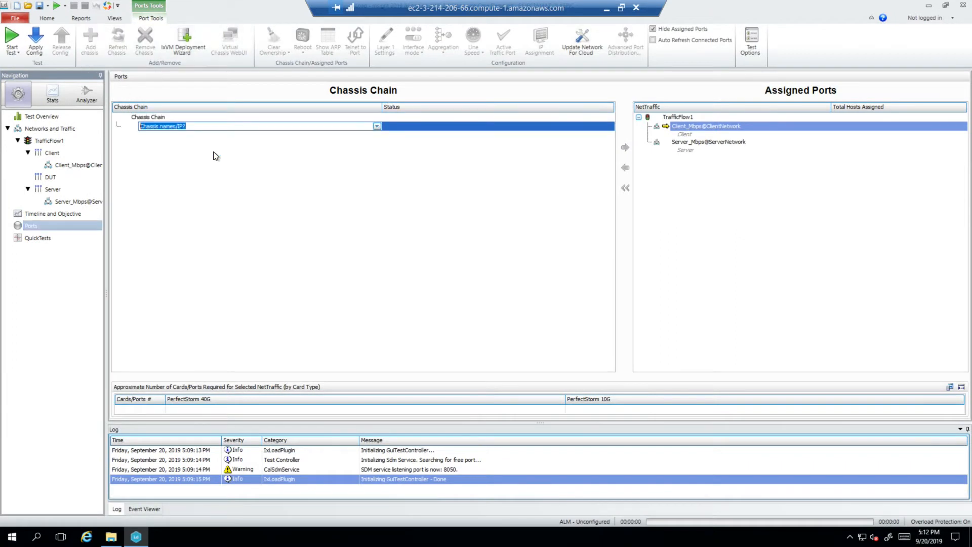
{"action": "key", "text": "ctrl+v"}
{"action": "key", "text": "Return"}
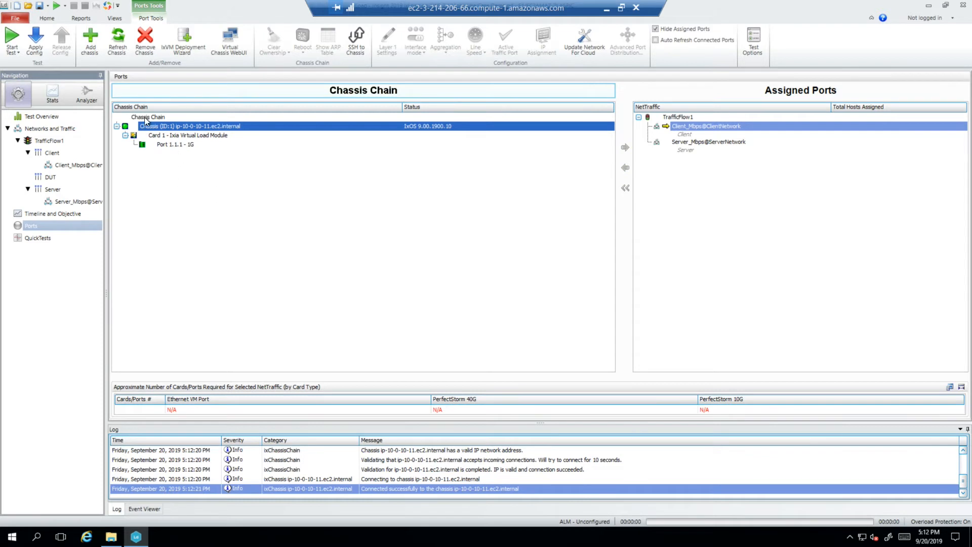
{"action": "left_click", "coordinate": [90, 38]}
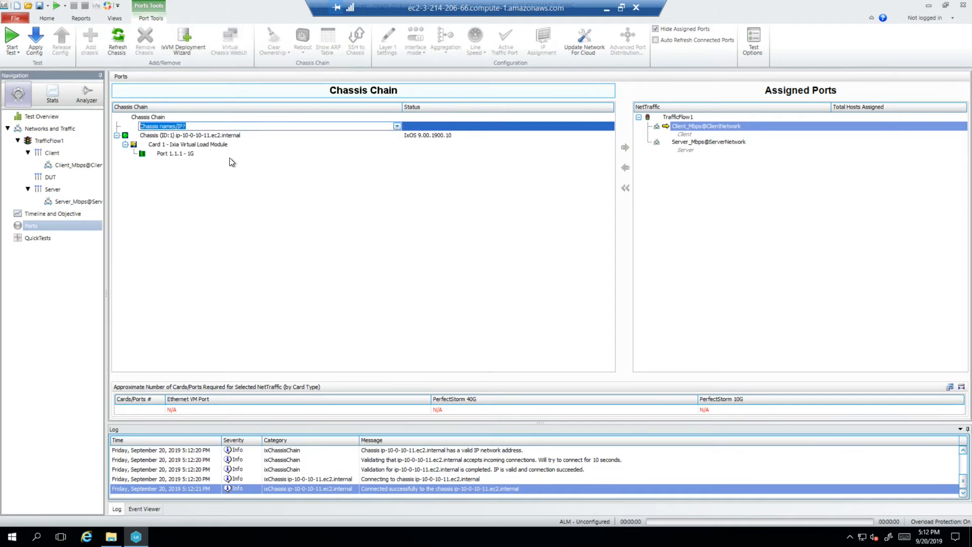
{"action": "key", "text": "ctrl+v"}
{"action": "key", "text": "Return"}
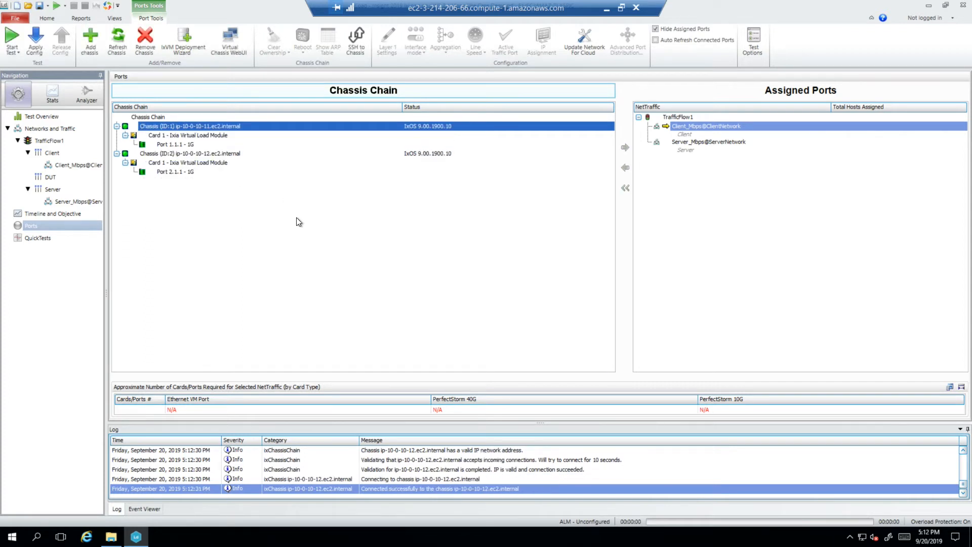
- Assign Port 1.1.1 to Client_Mbps@ClientNetwork and Port 2.1.1 to Server_Mbps@ServerNetwork, and save the configuration
{"action": "left_click", "coordinate": [177, 145]}
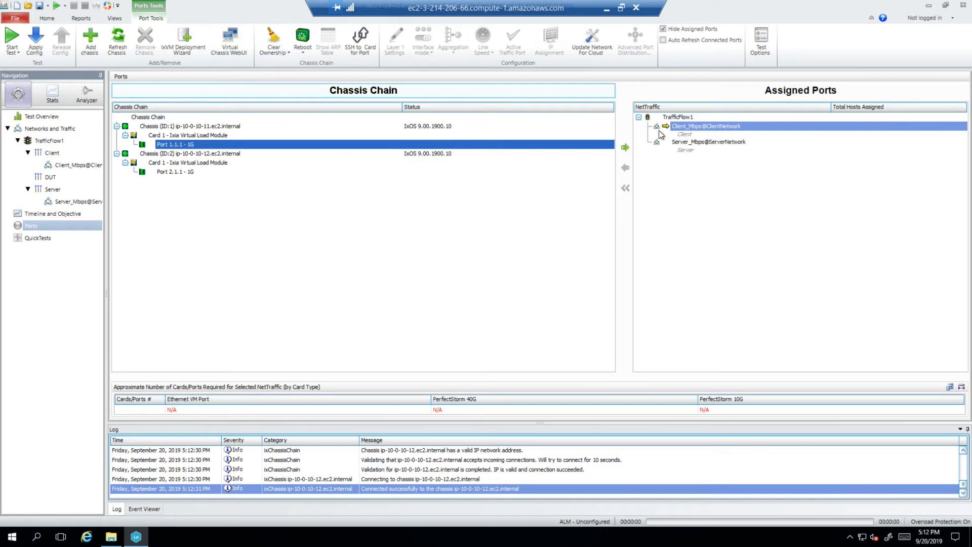
{"action": "left_click", "coordinate": [625, 148]}
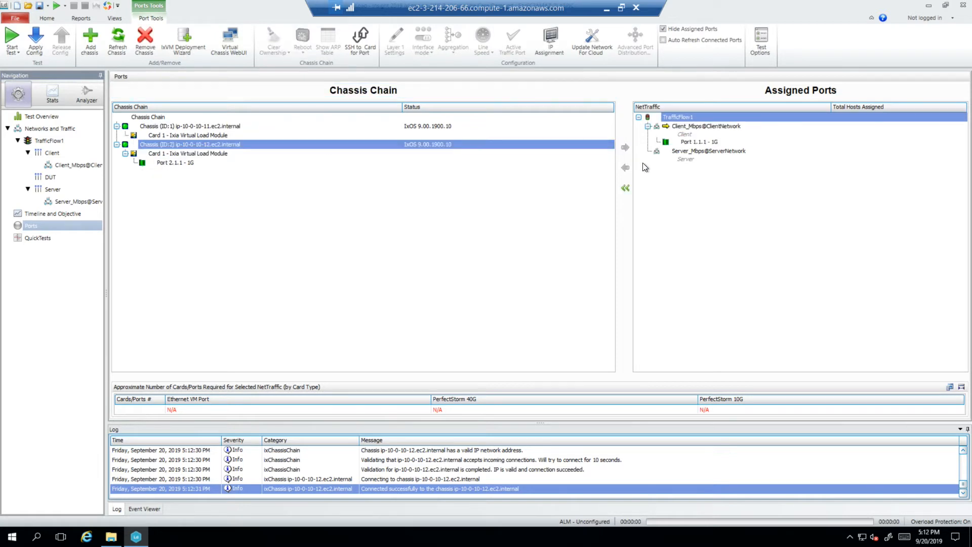
{"action": "left_click", "coordinate": [192, 163]}
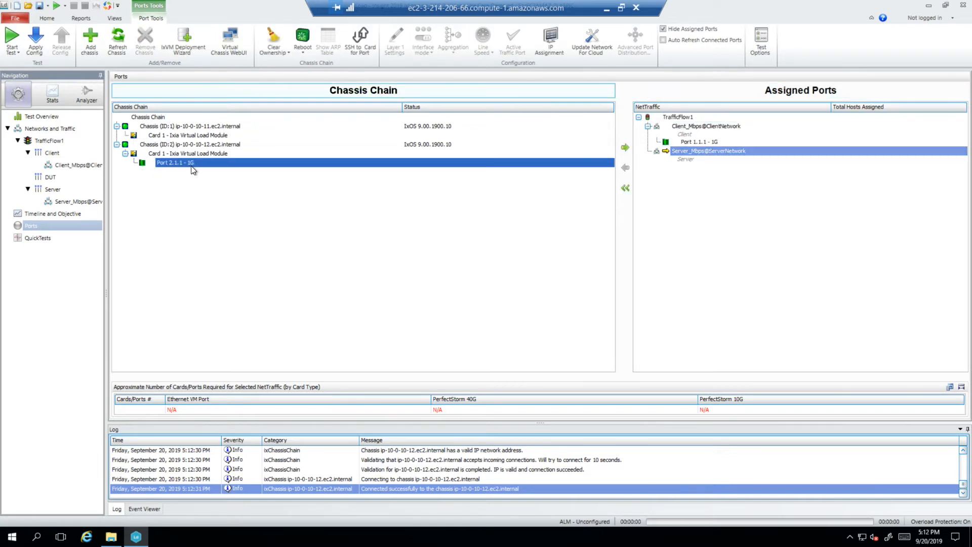
{"action": "left_click", "coordinate": [626, 150]}
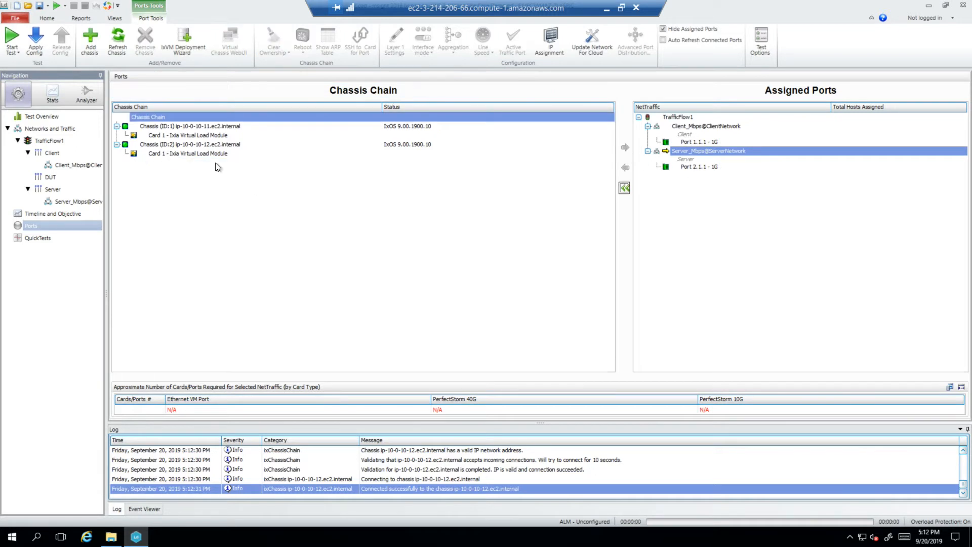
{"action": "left_click", "coordinate": [39, 6]}
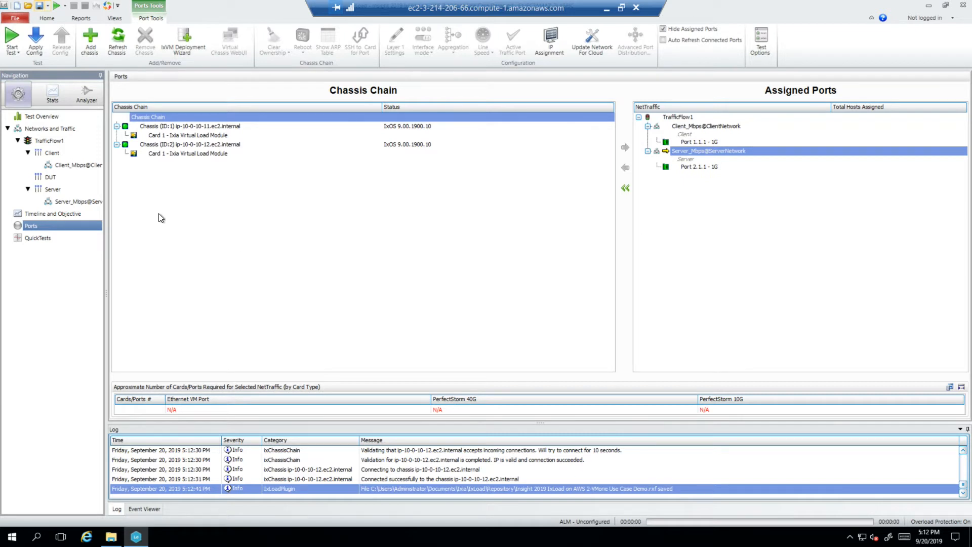
- Open the IP range settings of ClientNetwork in the networks and traffic view
{"action": "left_click", "coordinate": [42, 130]}
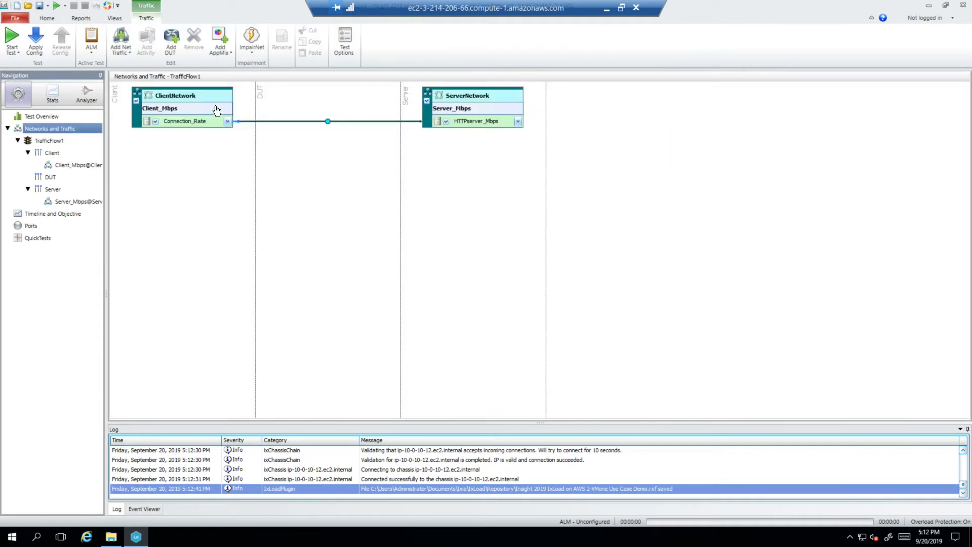
{"action": "mouse_move", "coordinate": [226, 101]}
{"action": "left_click", "coordinate": [228, 100]}
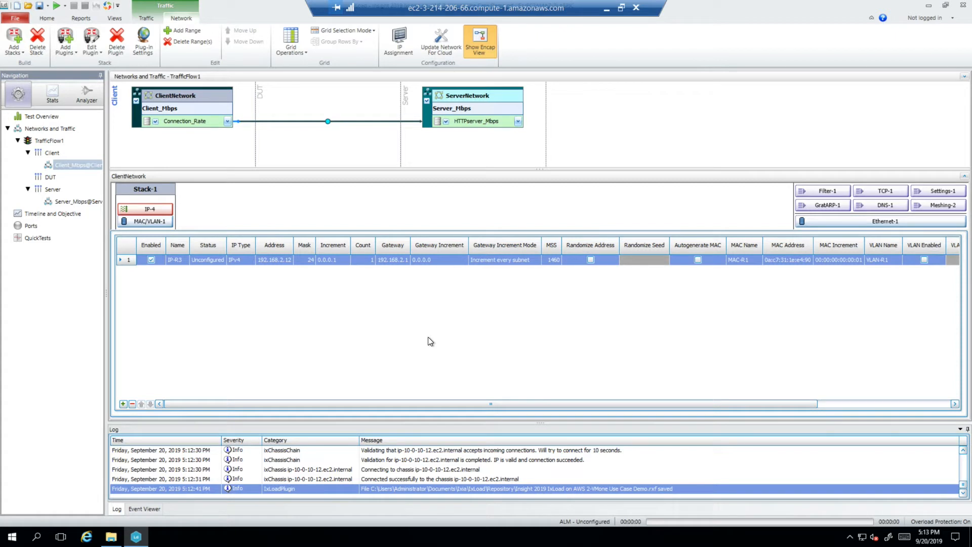
- Review the commands, HTTP settings and SSL settings of the Connection_Rate activity, and return to the ClientNetwork IP ranges
{"action": "mouse_move", "coordinate": [217, 126]}
{"action": "left_click", "coordinate": [219, 127]}
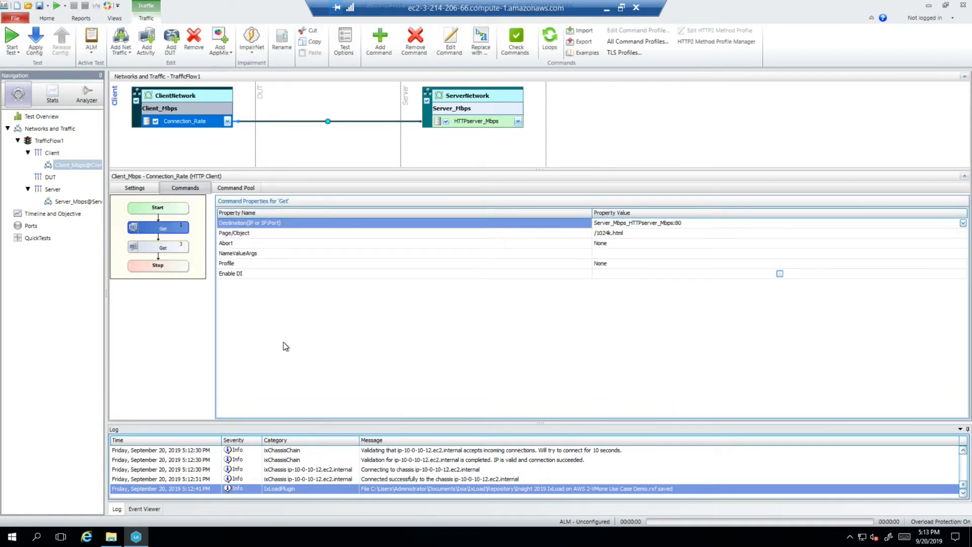
{"action": "left_click", "coordinate": [139, 189]}
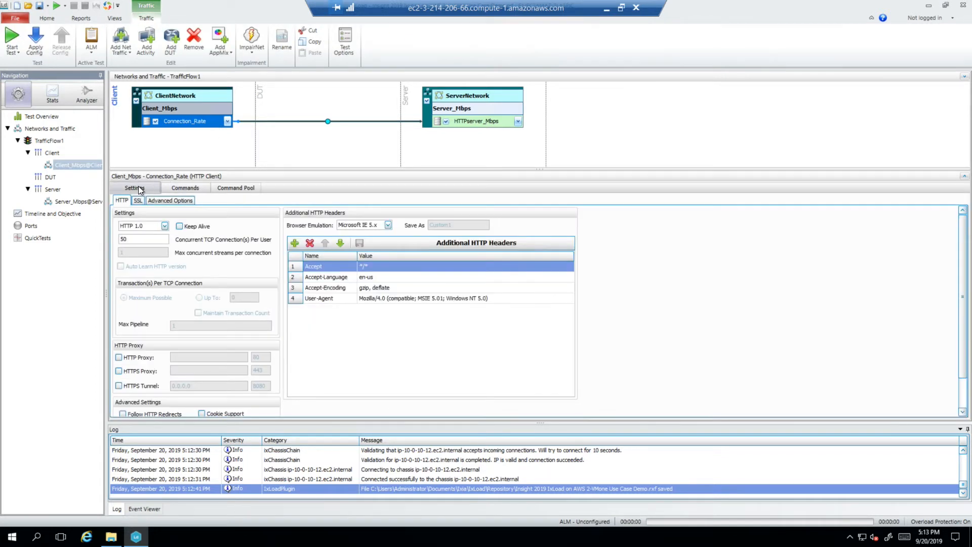
{"action": "left_click", "coordinate": [141, 199]}
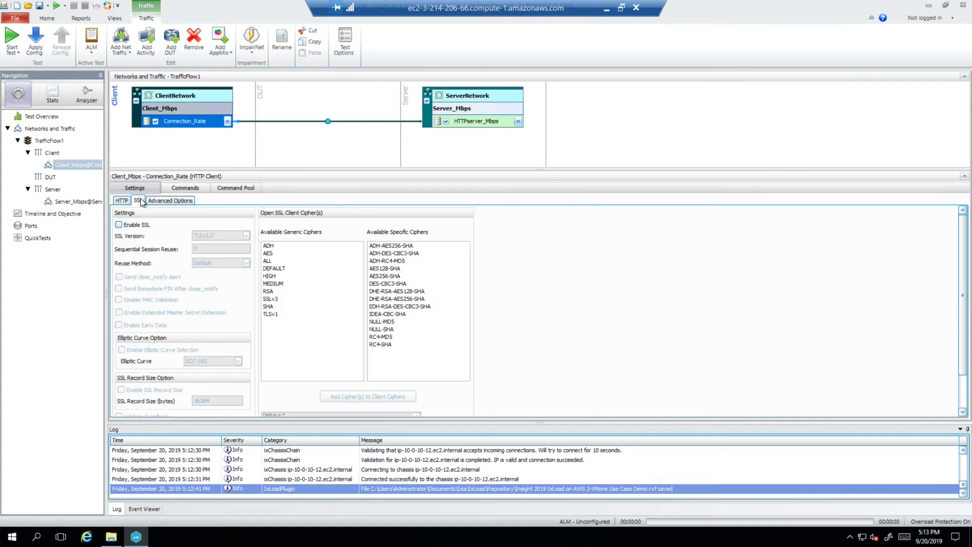
{"action": "left_click", "coordinate": [126, 200]}
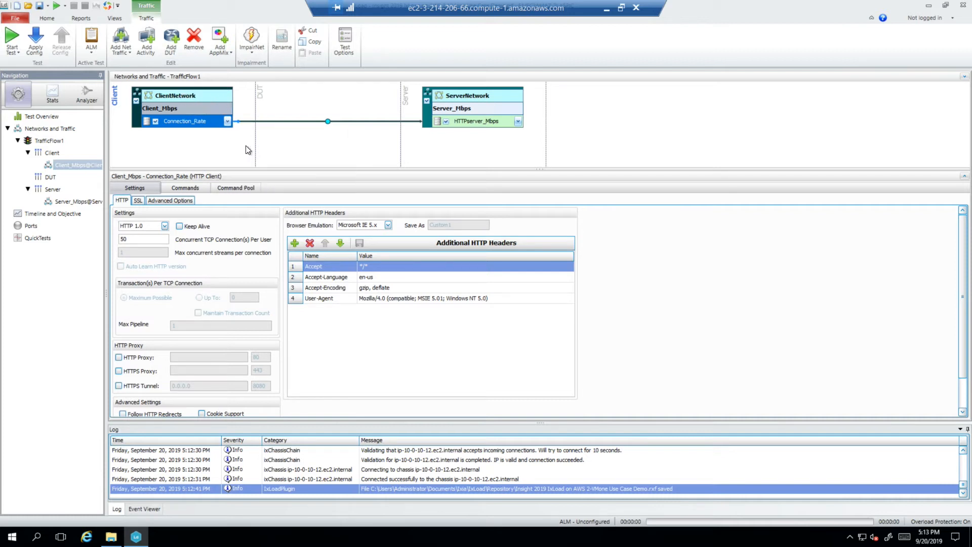
{"action": "left_click", "coordinate": [227, 99]}
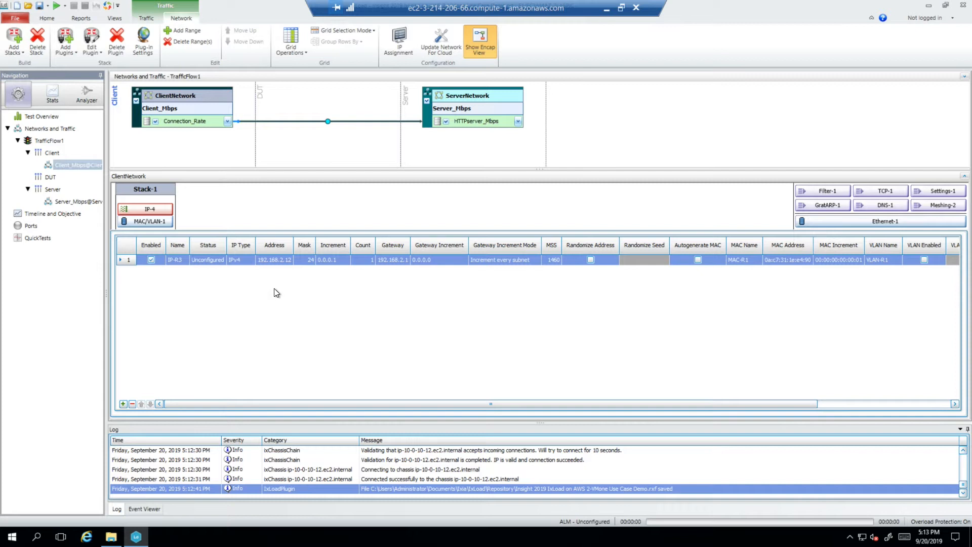
- Examine the private IPs and network details of the VMONE1 instance in the AWS console, and return to IxLoad
{"action": "left_click", "coordinate": [604, 8]}
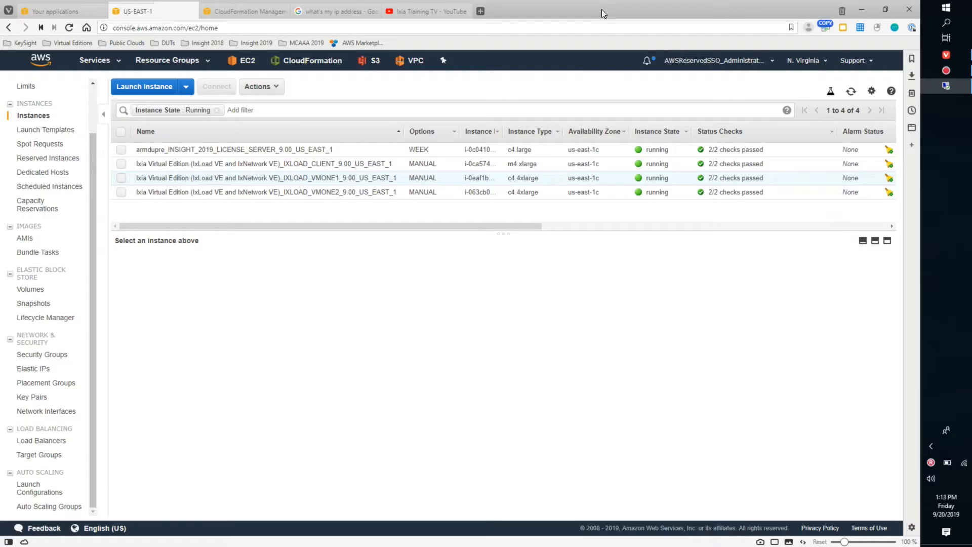
{"action": "left_click", "coordinate": [122, 179]}
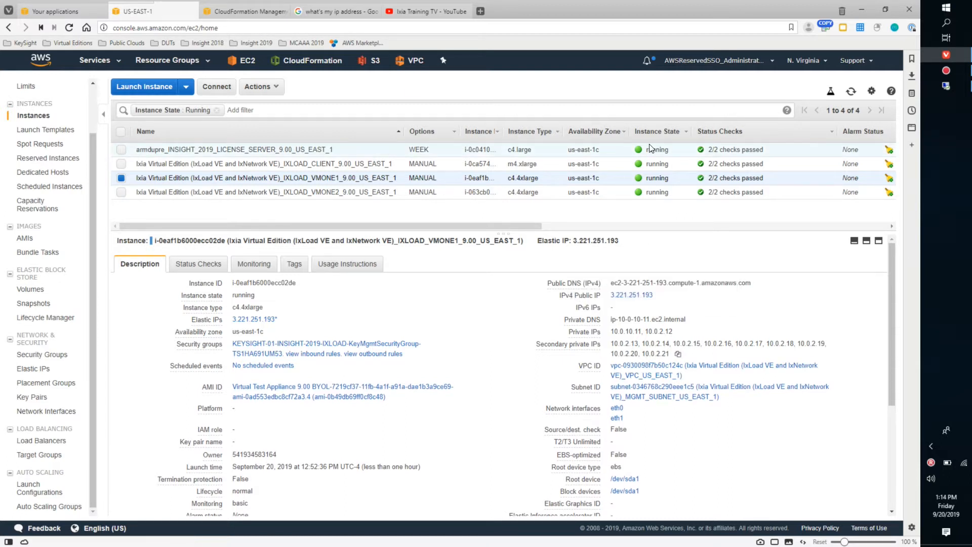
{"action": "left_click", "coordinate": [946, 87]}
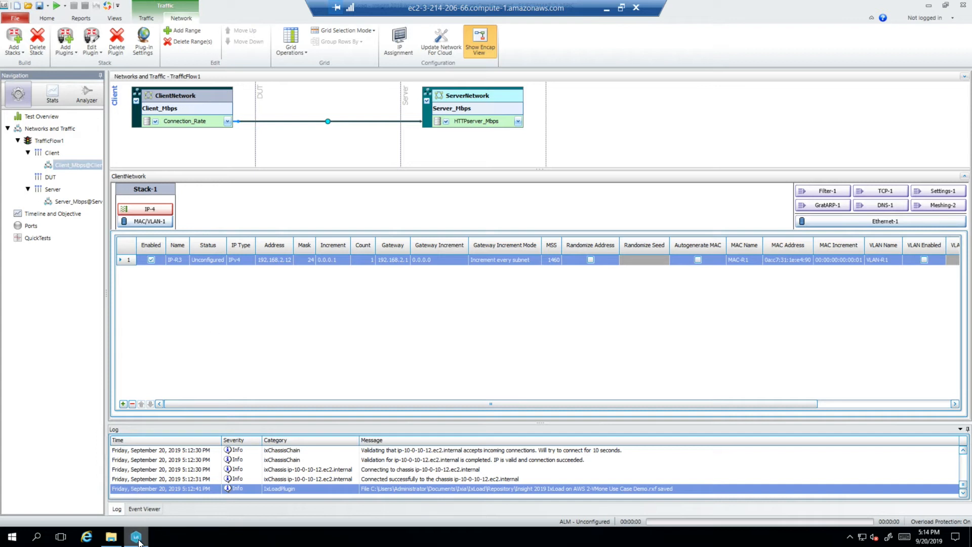
{"action": "mouse_move", "coordinate": [138, 541]}
{"action": "left_click", "coordinate": [607, 9]}
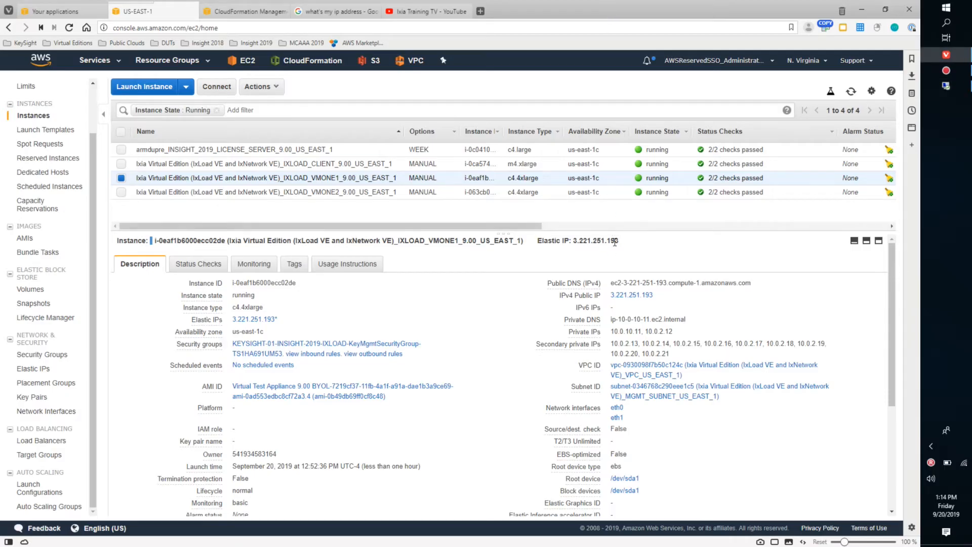
{"action": "scroll", "coordinate": [846, 413], "scroll_direction": "down", "scroll_amount": 2}
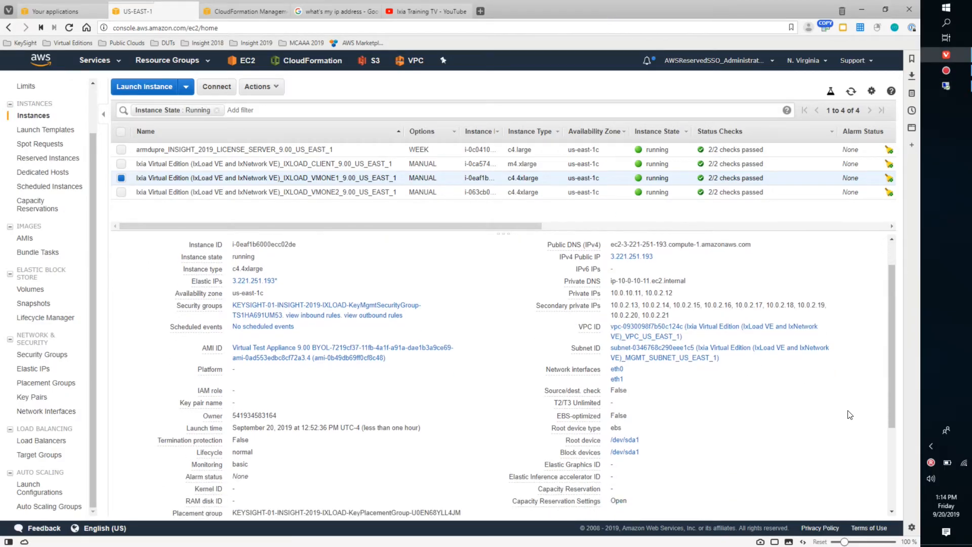
{"action": "scroll", "coordinate": [849, 413], "scroll_direction": "down", "scroll_amount": 1}
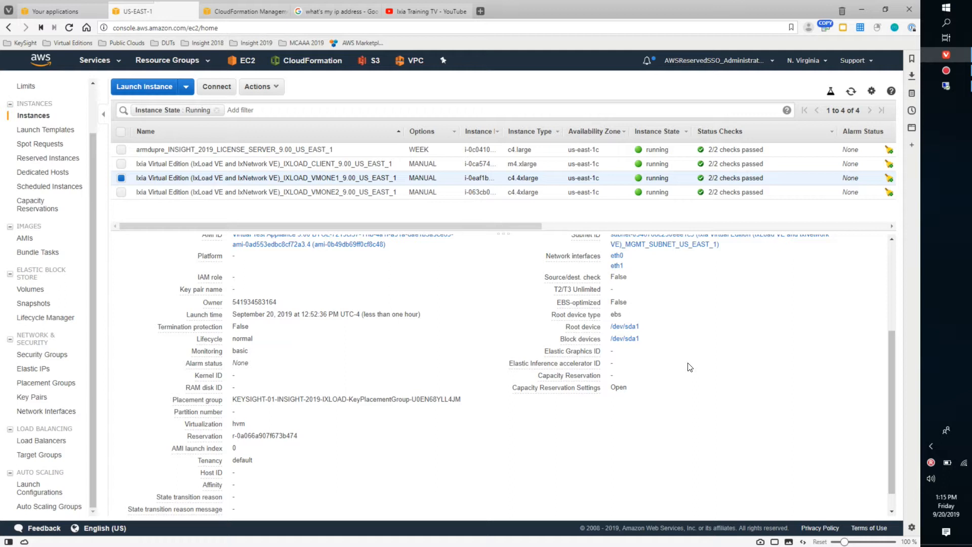
{"action": "left_click", "coordinate": [946, 87]}
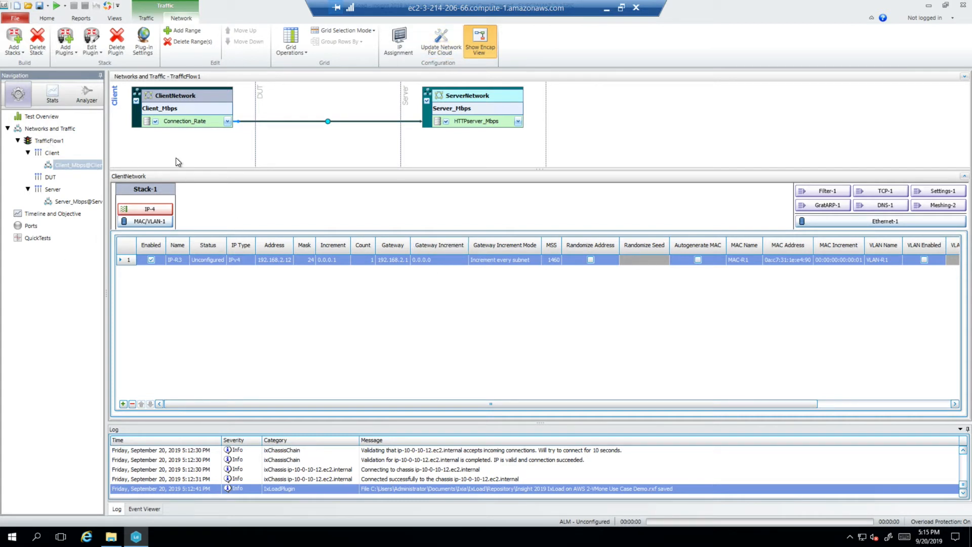
- Update the network configuration for cloud, applying 10.0.2.12 to the client and 10.0.3.12 to the server with counts of 10 and gateways 10.0.2.1 and 10.0.3.1
{"action": "left_click", "coordinate": [438, 42]}
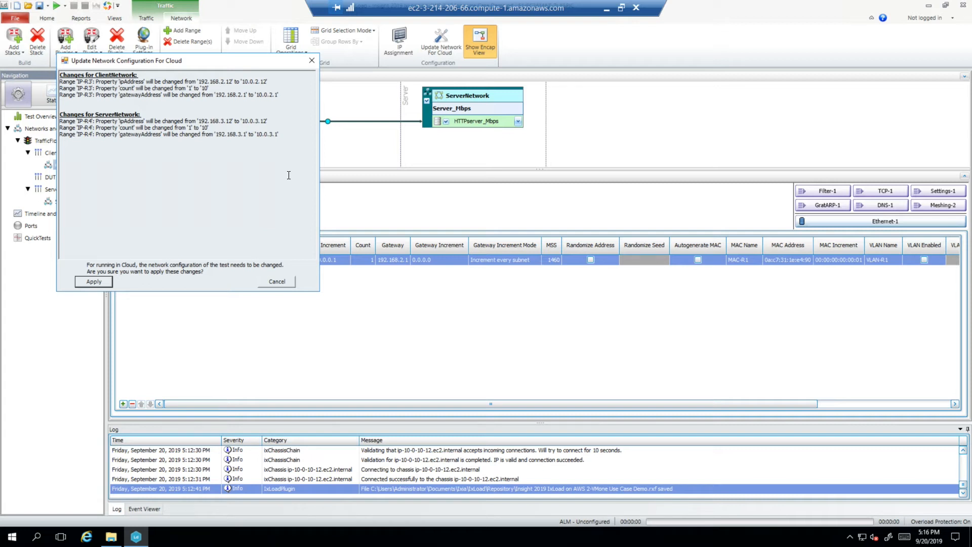
{"action": "left_click", "coordinate": [94, 282]}
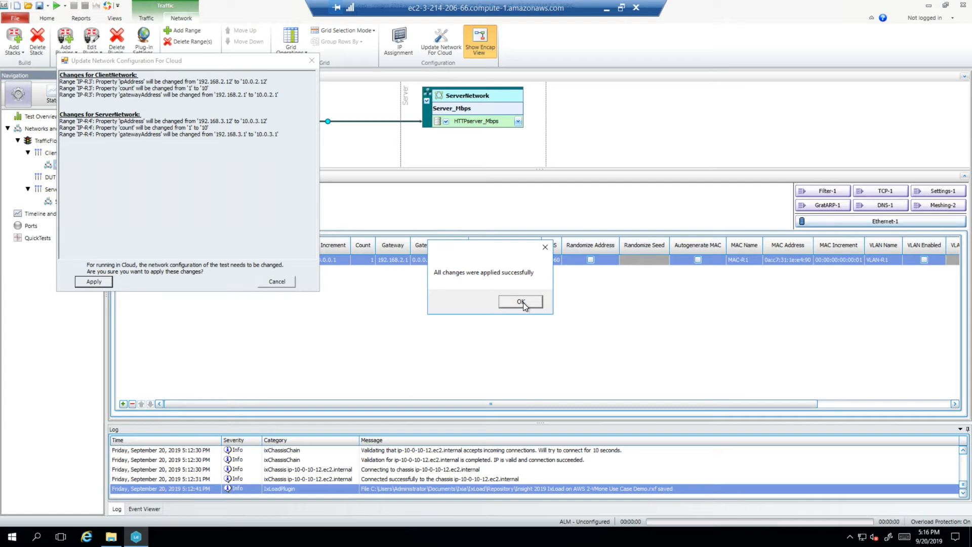
{"action": "left_click", "coordinate": [522, 302]}
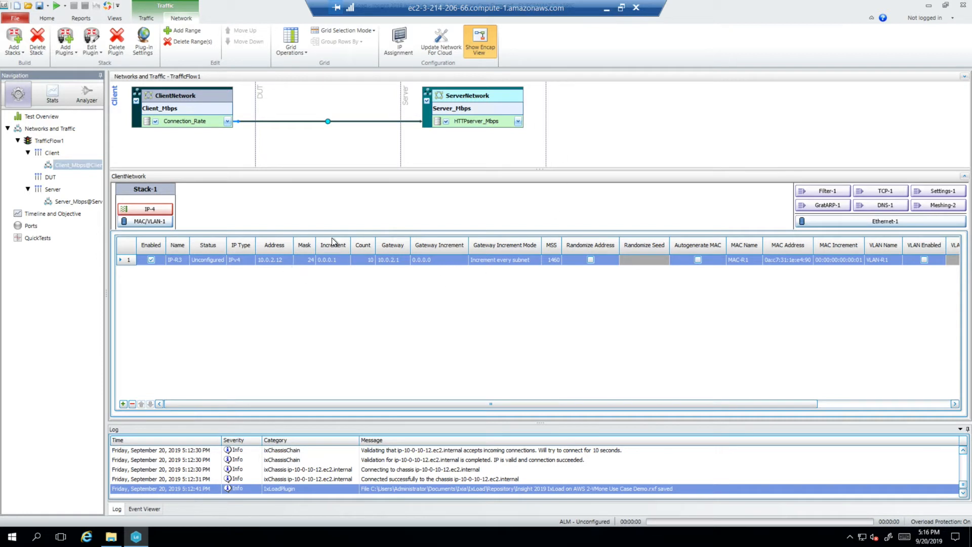
- Check the IP range settings of ServerNetwork and save the test configuration
{"action": "left_click", "coordinate": [517, 101]}
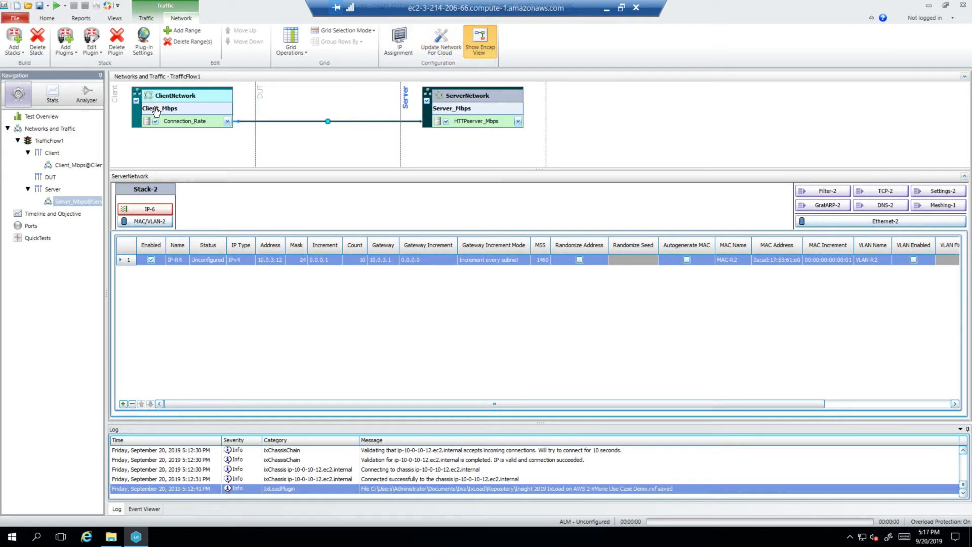
{"action": "left_click", "coordinate": [39, 6]}
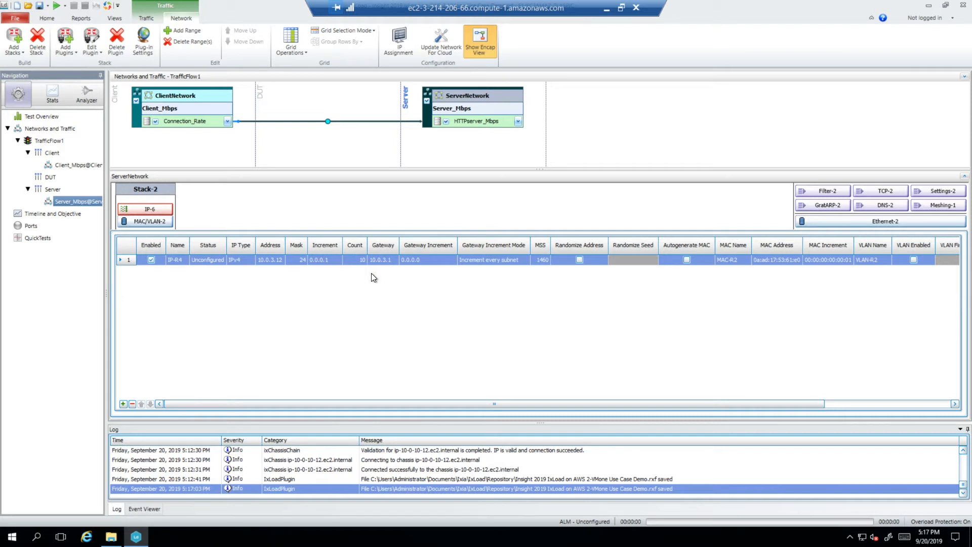
- Review the timeline and objective settings of the test and apply the configuration to the assigned ports
{"action": "left_click", "coordinate": [48, 214]}
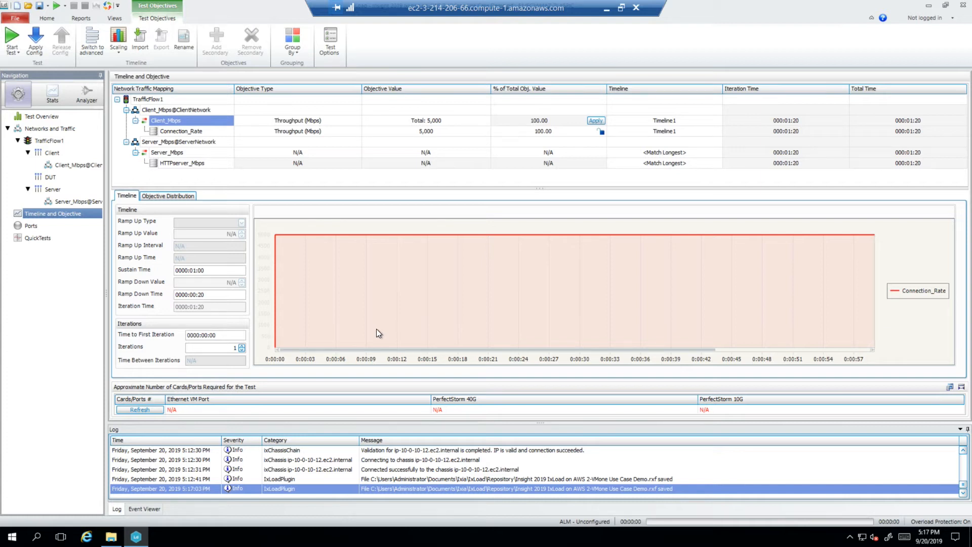
{"action": "left_click", "coordinate": [35, 40]}
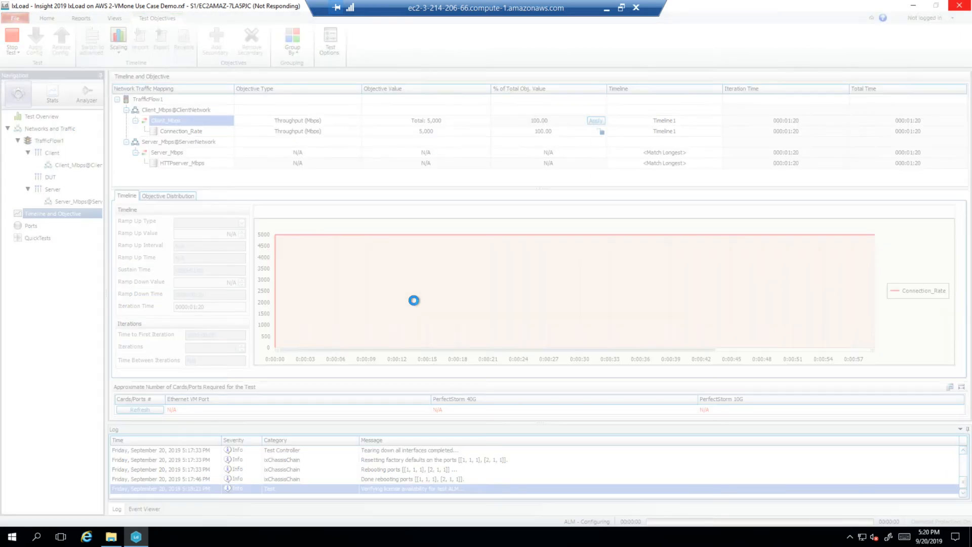
{"action": "left_click", "coordinate": [604, 10]}
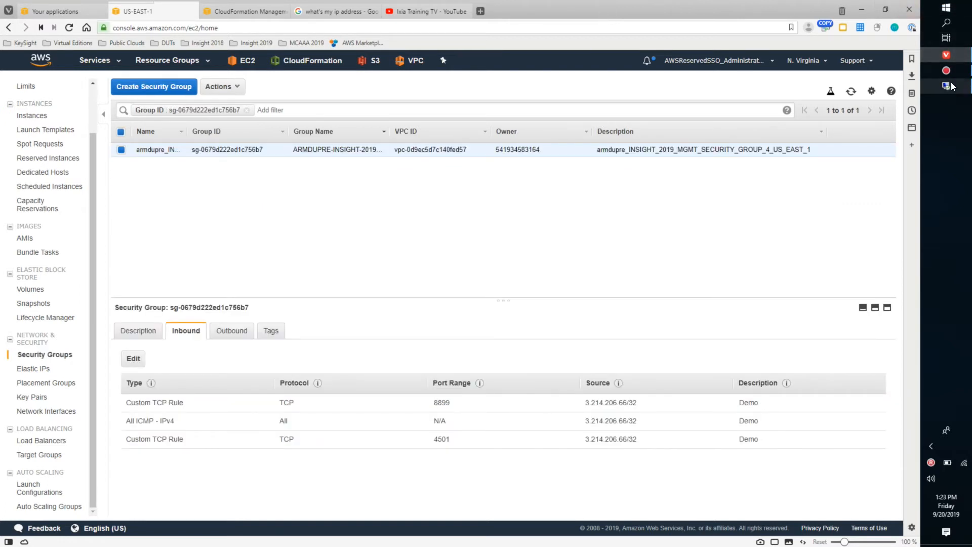
{"action": "left_click", "coordinate": [947, 85]}
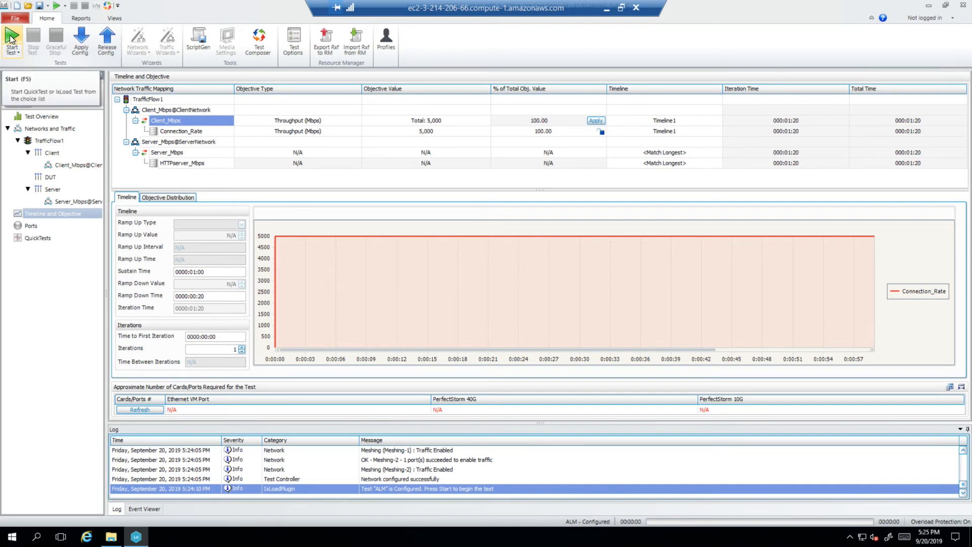
- Start the test and add the HTTP Client - Throughput Objective and L2-3 Throughput Stats views to the statistics display
{"action": "left_click", "coordinate": [12, 39]}
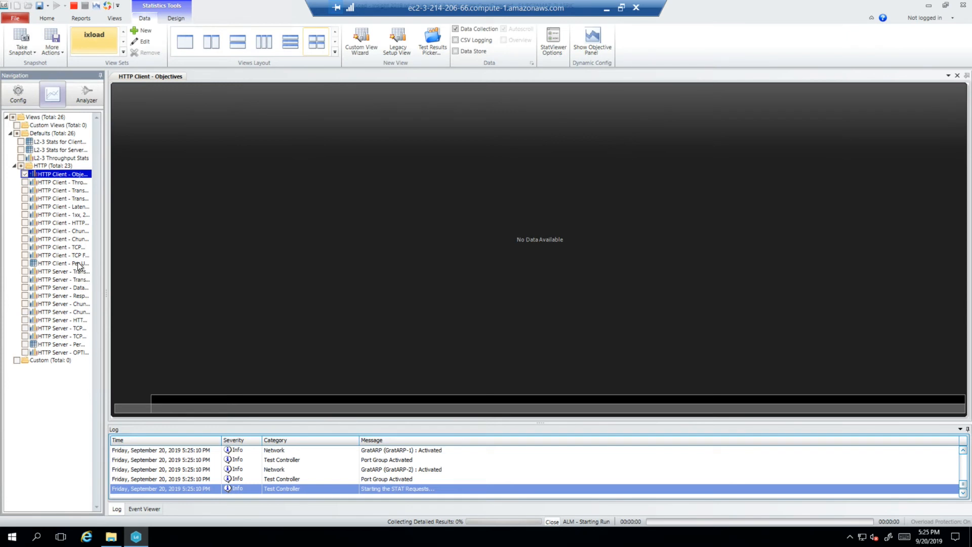
{"action": "left_click", "coordinate": [24, 182]}
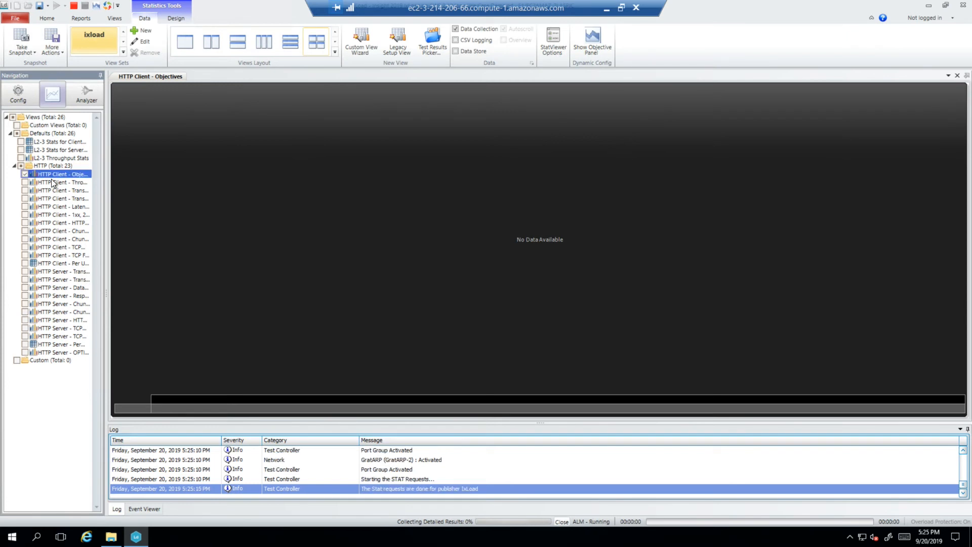
{"action": "left_click", "coordinate": [20, 158]}
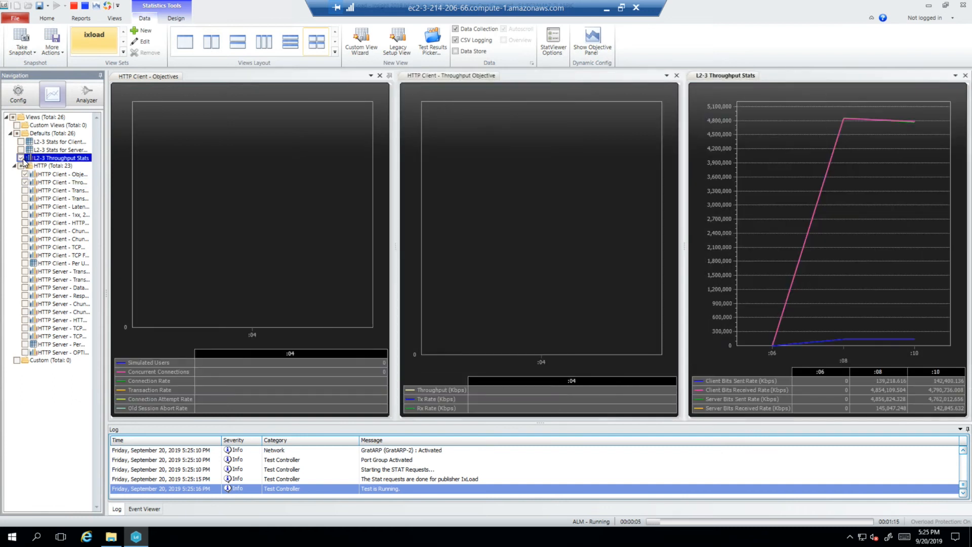
- Switch the HTTP Client - Objectives, HTTP Client - Throughput Objective and L2-3 Throughput Stats charts to 3D display
{"action": "right_click", "coordinate": [332, 169]}
{"action": "left_click", "coordinate": [350, 174]}
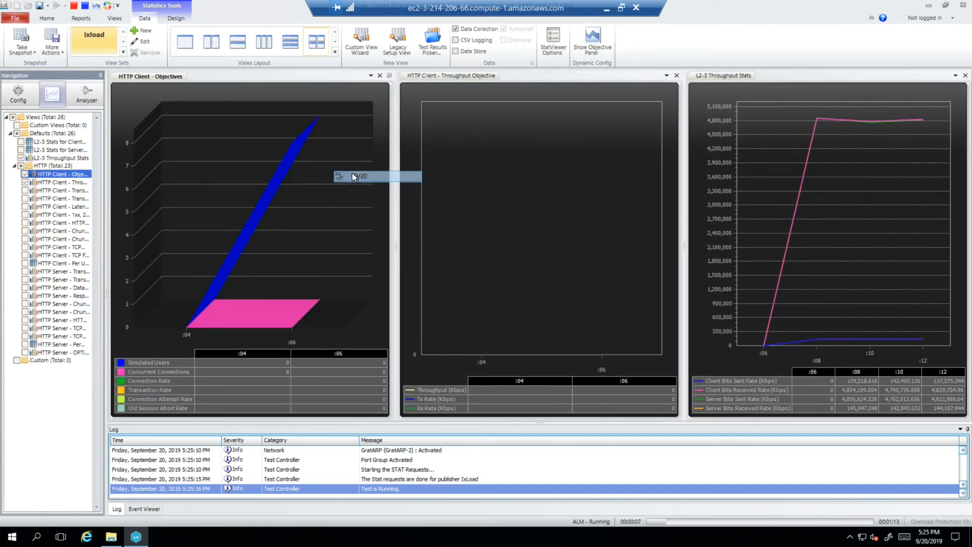
{"action": "right_click", "coordinate": [533, 197]}
{"action": "left_click", "coordinate": [540, 202]}
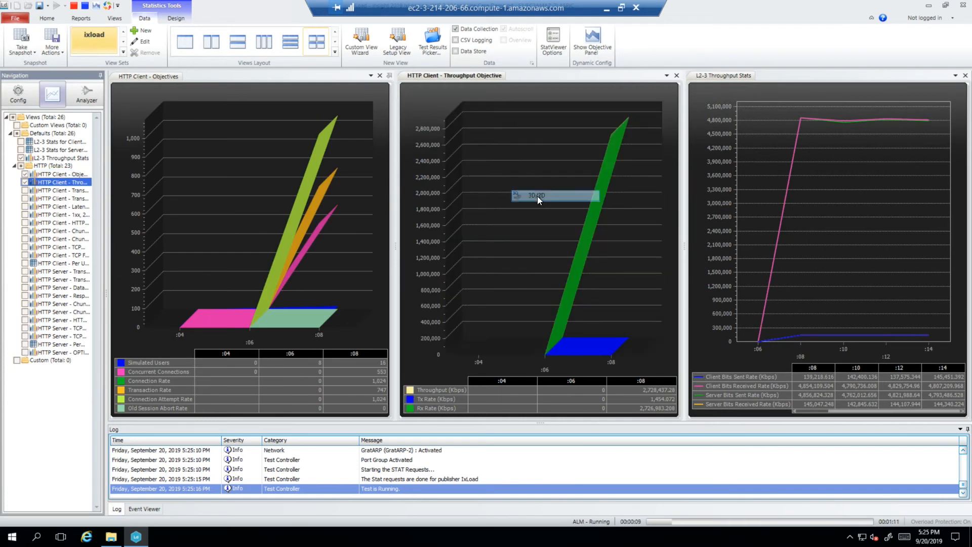
{"action": "right_click", "coordinate": [837, 188]}
{"action": "left_click", "coordinate": [855, 191]}
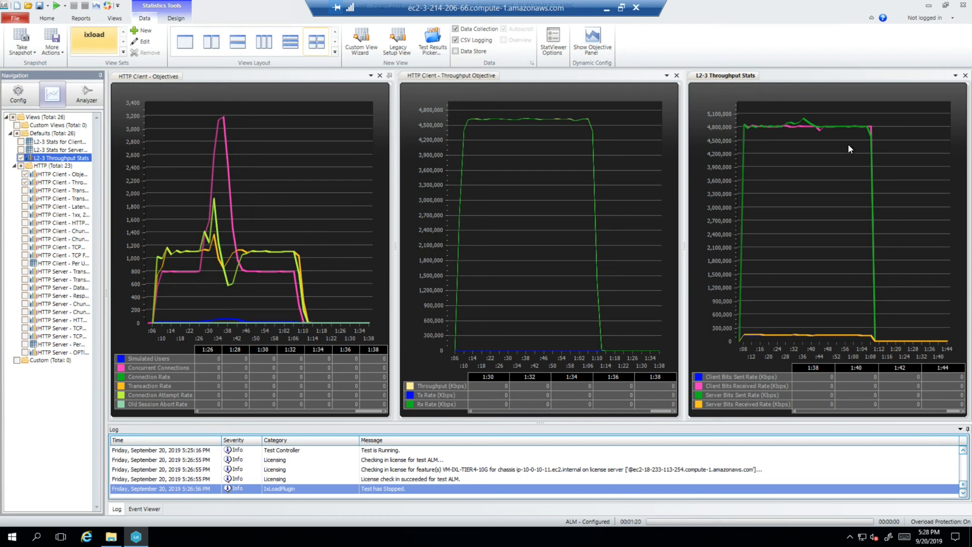
- Switch to the browser and view the CloudFormation stacks in the AWS console
{"action": "left_click", "coordinate": [606, 8]}
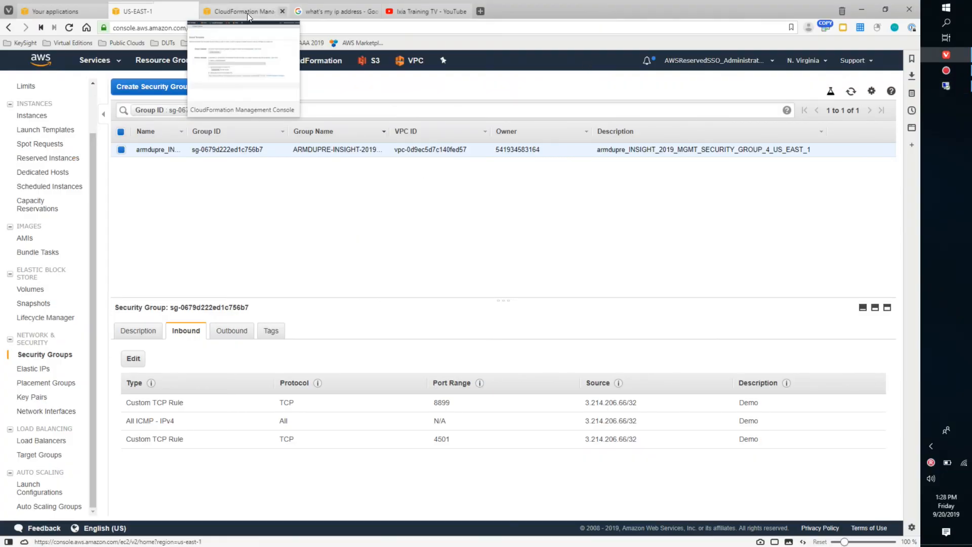
{"action": "mouse_move", "coordinate": [240, 8]}
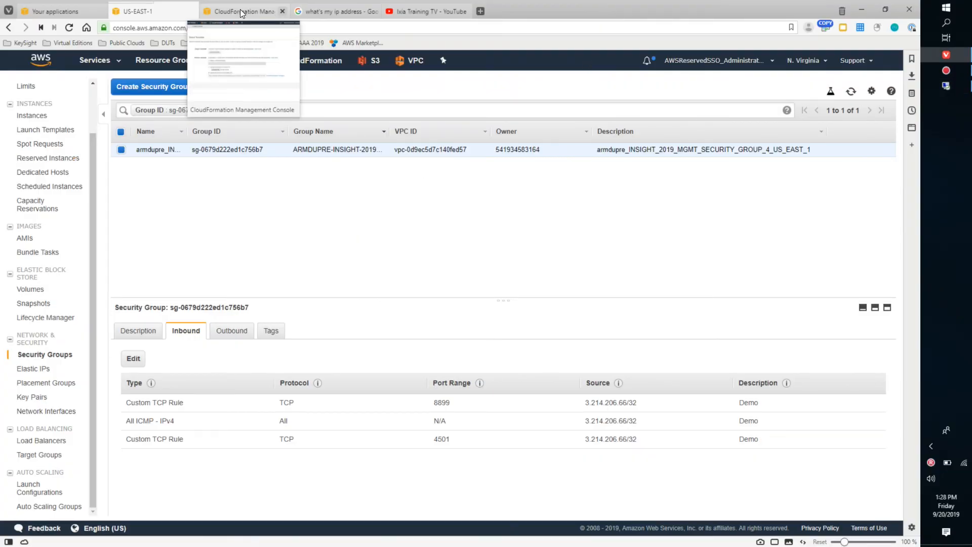
{"action": "left_click", "coordinate": [239, 9]}
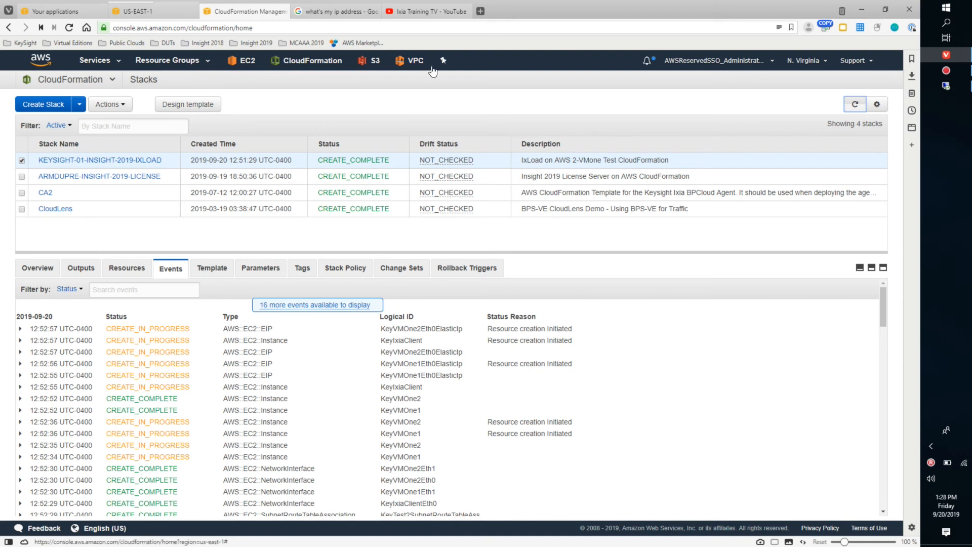
- Open AWS Marketplace in a new browser tab and search it for ixload
{"action": "right_click", "coordinate": [344, 42]}
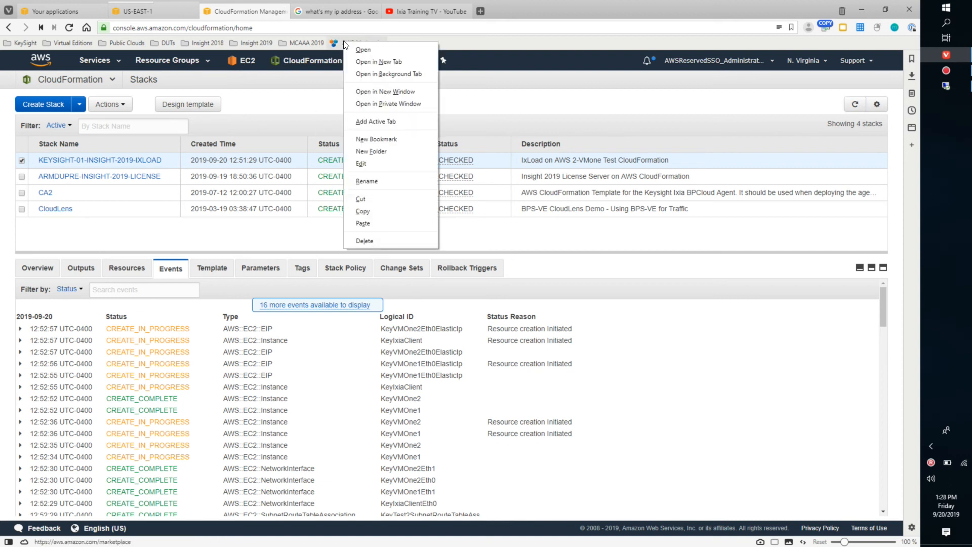
{"action": "left_click", "coordinate": [369, 62]}
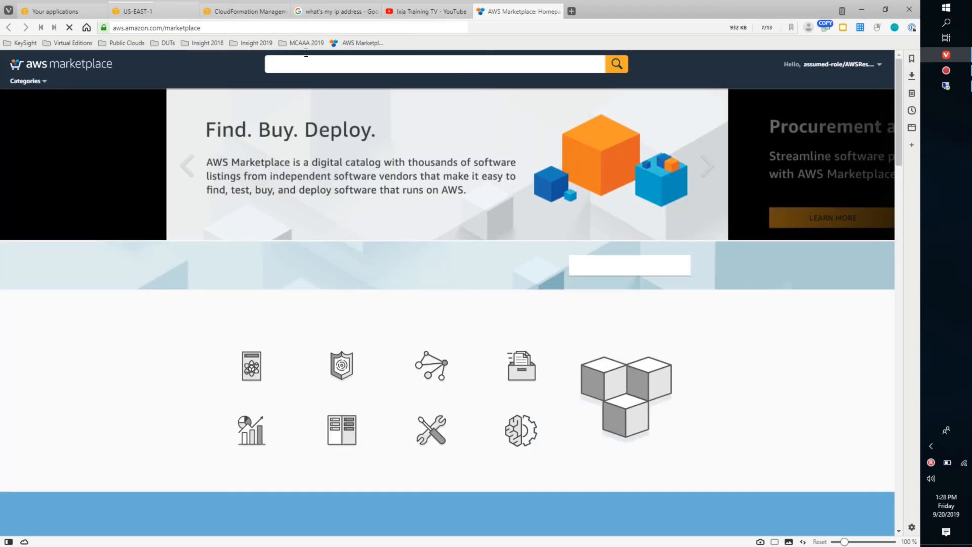
{"action": "left_click", "coordinate": [377, 66]}
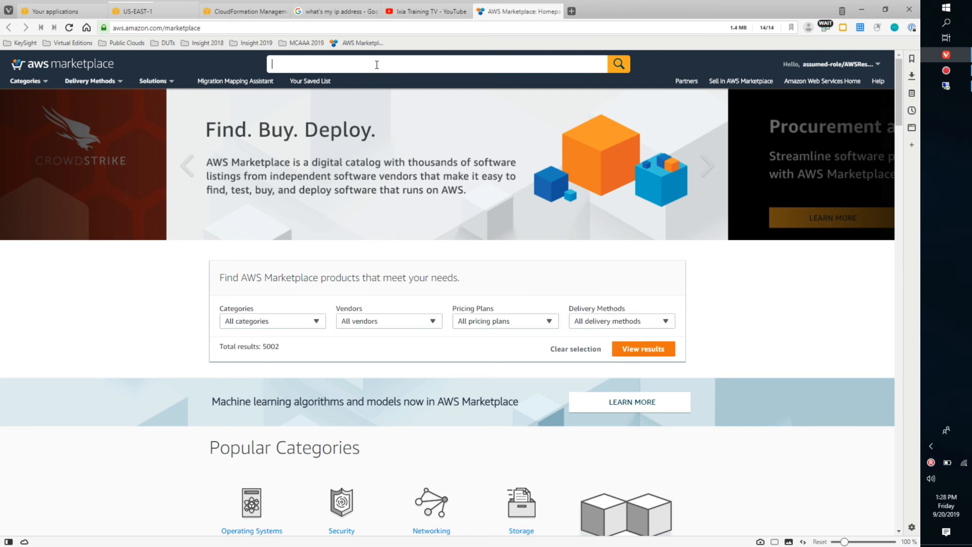
{"action": "type", "text": "ixload"}
{"action": "key", "text": "Return"}
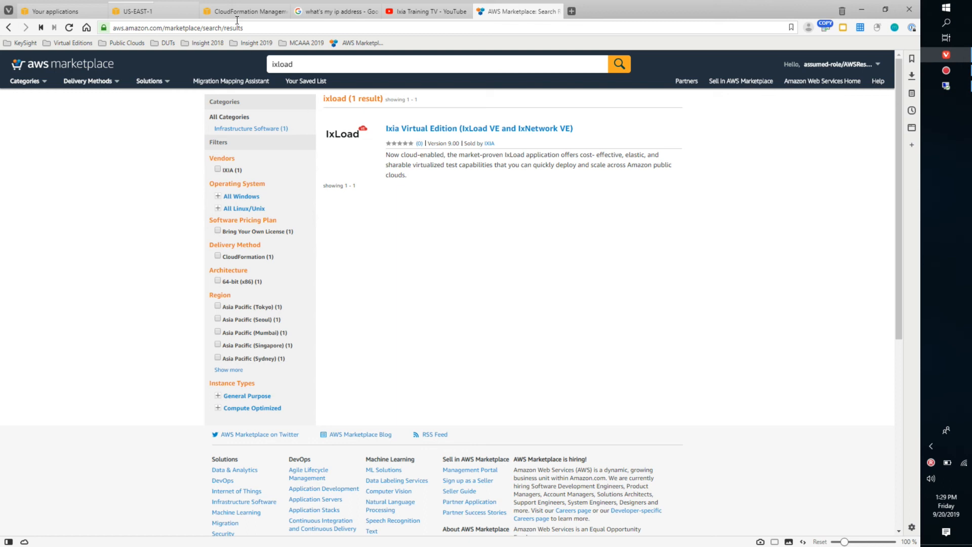
- Revisit the CloudFormation stacks and the IxLoad test statistics, and open the Ixia Training TV channel on YouTube in the browser
{"action": "left_click", "coordinate": [239, 15]}
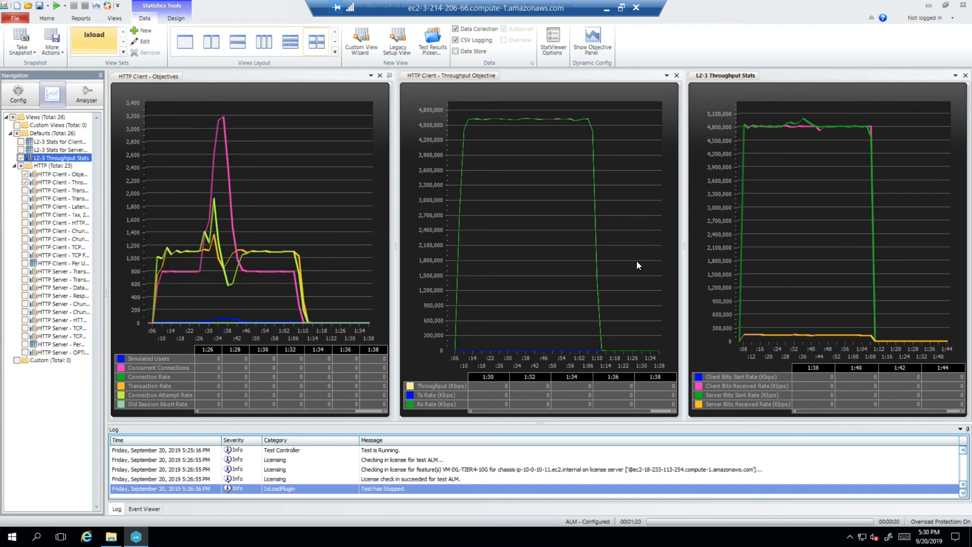
{"action": "left_click", "coordinate": [603, 8]}
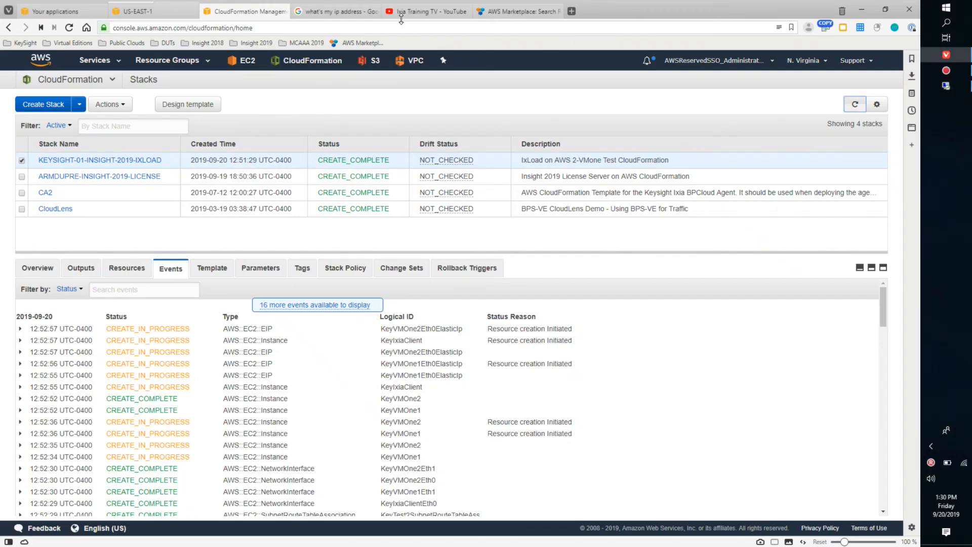
{"action": "left_click", "coordinate": [420, 10]}
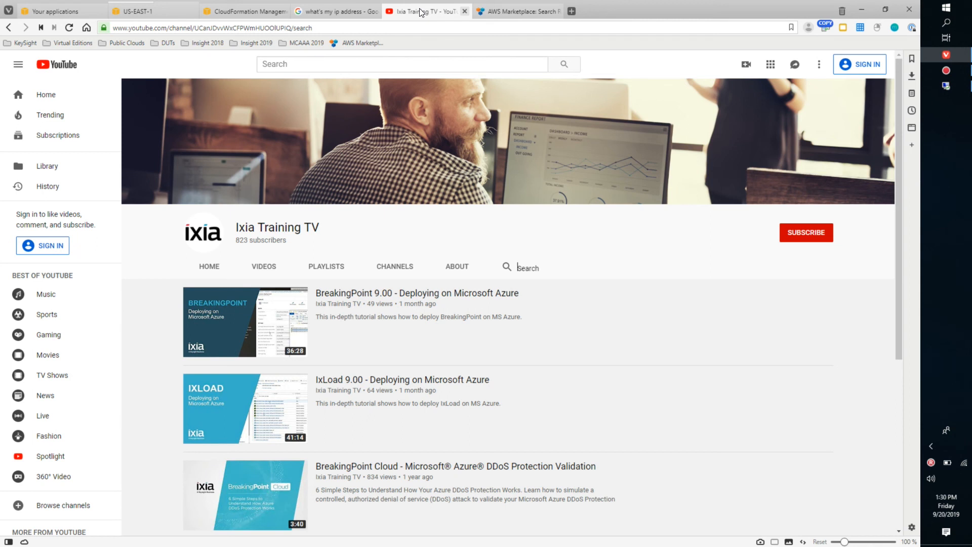